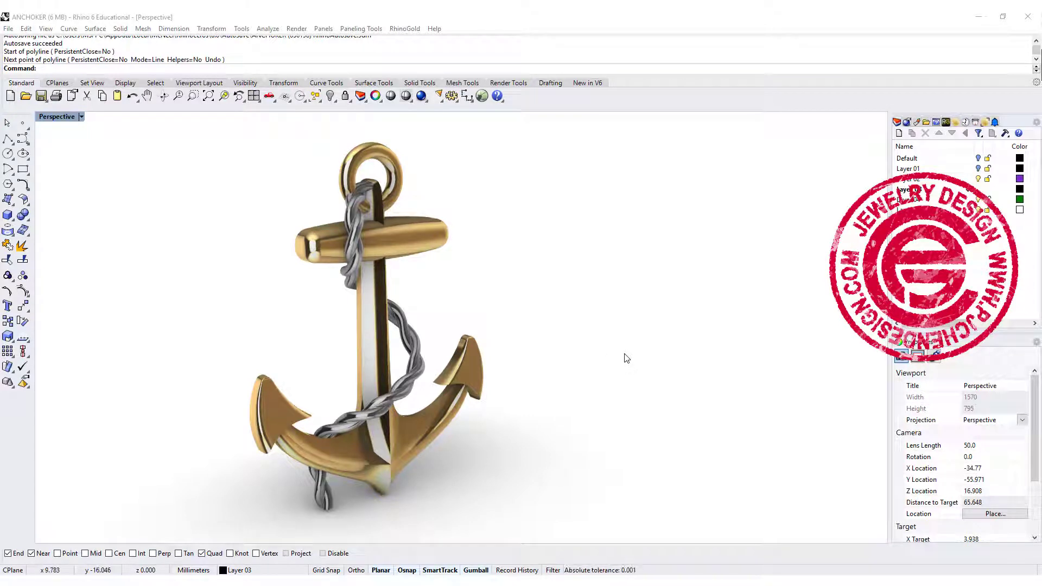
- Orbit the Perspective view around the finished gold anchor pendant
right_click_drag(624, 358, 374, 359)
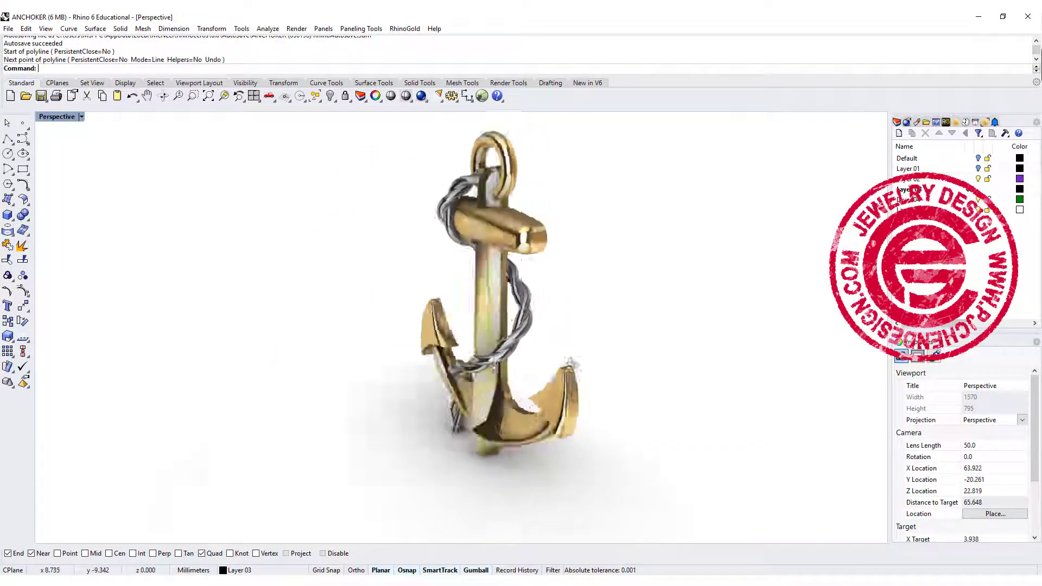
right_click_drag(571, 362, 532, 441)
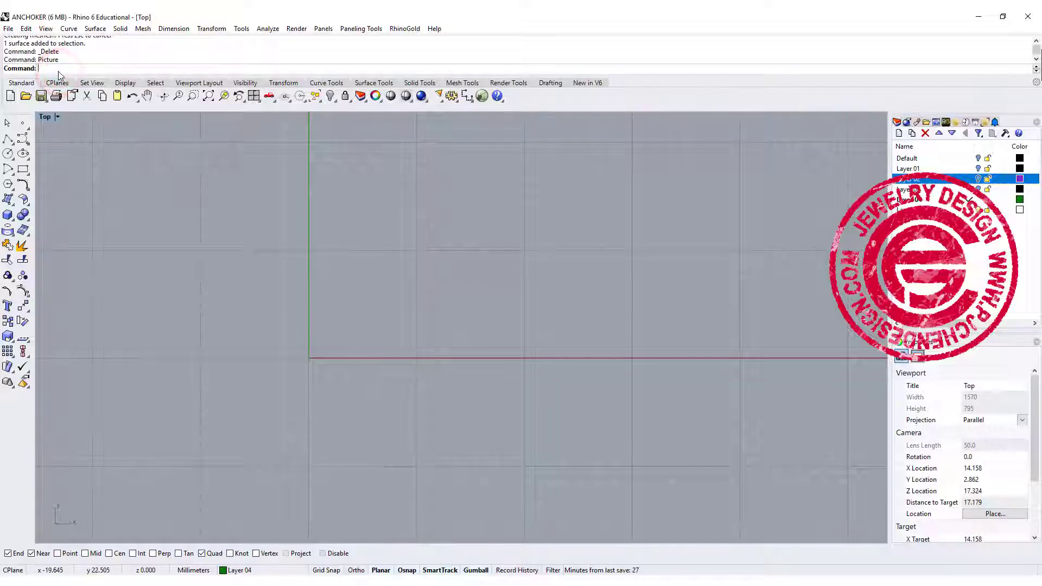
- Import the anchor reference bitmap with Picture, placing it by two corners in Top
type("Picture")
key("Return")
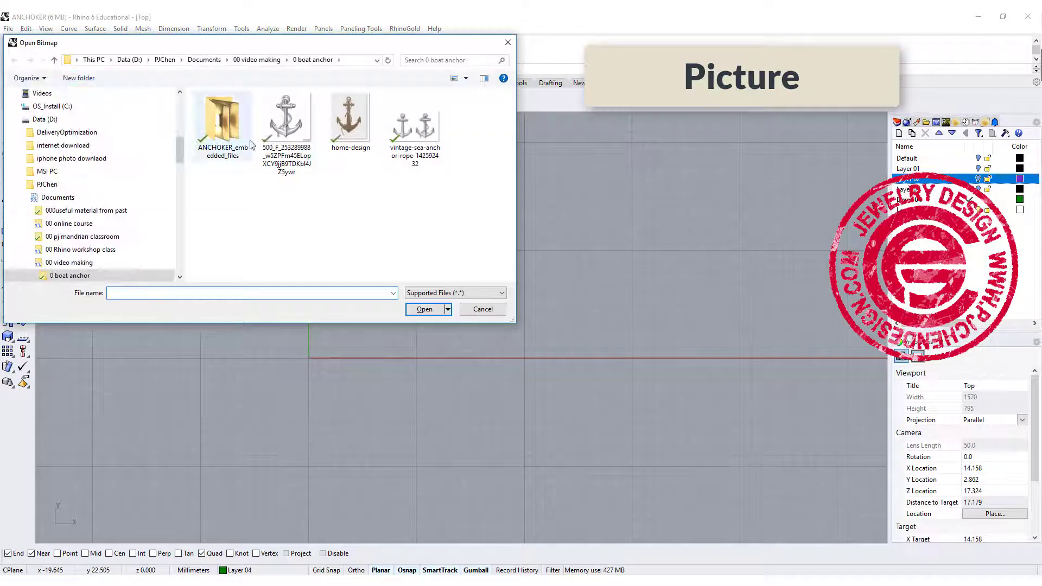
left_click(286, 119)
left_click(423, 309)
left_click(303, 399)
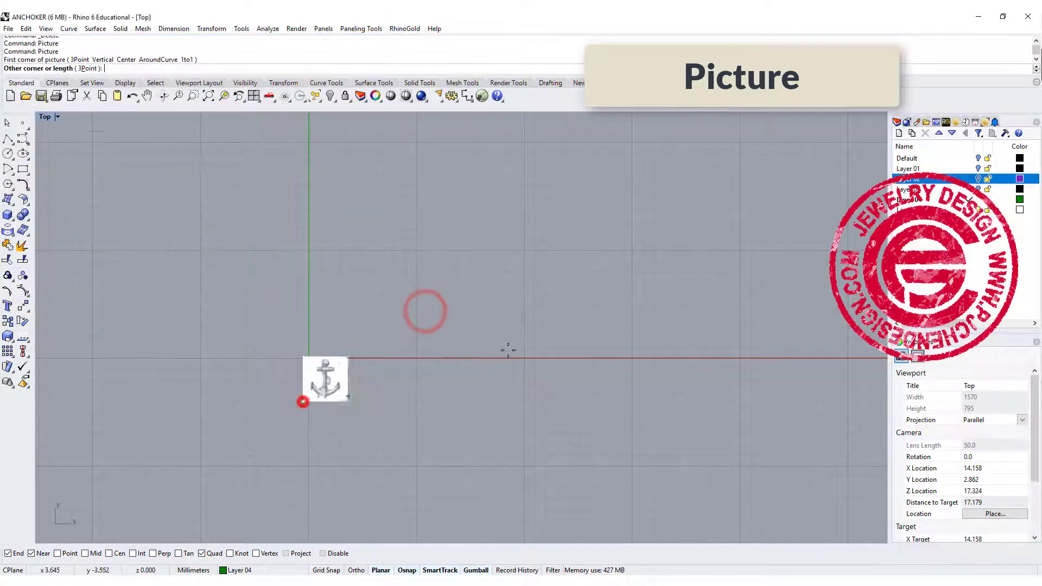
left_click(619, 272)
scroll(592, 282, "down", 3)
right_click_drag(556, 258, 536, 279)
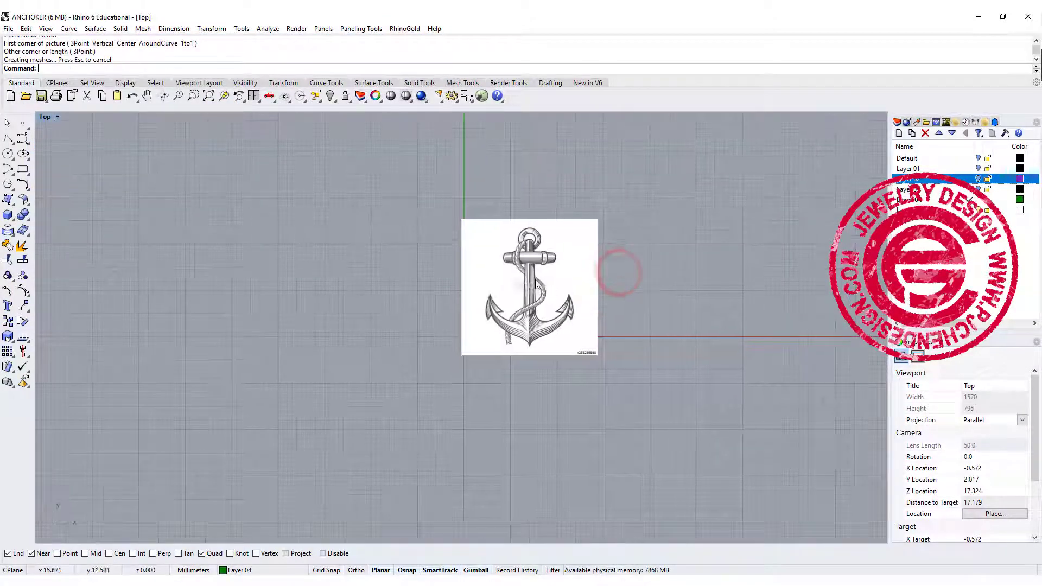
scroll(537, 279, "up", 2)
- Move the picture so the anchor's bottom tip sits at the origin
left_click(533, 329)
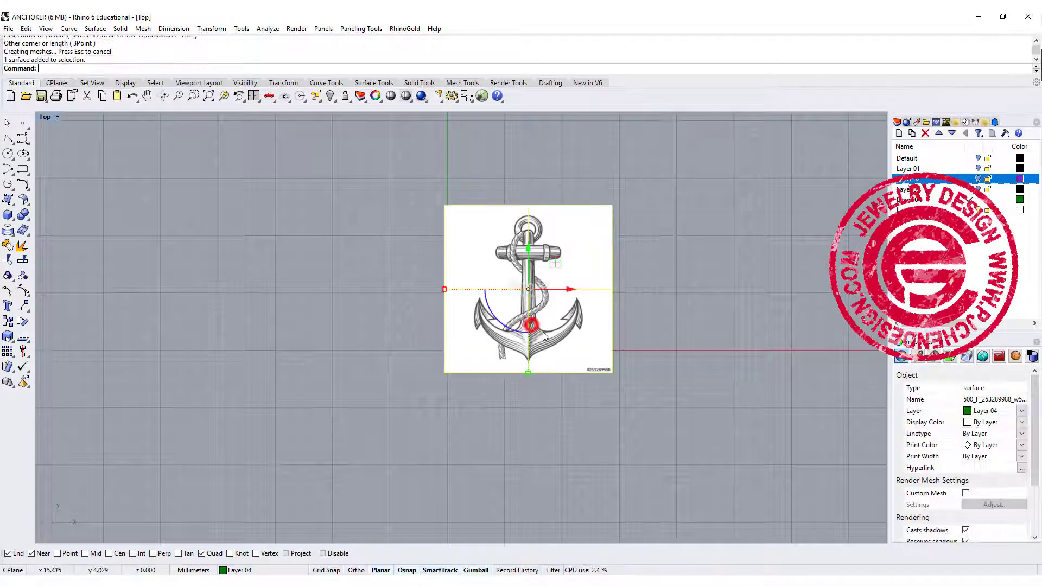
left_click(24, 307)
scroll(542, 363, "up", 5)
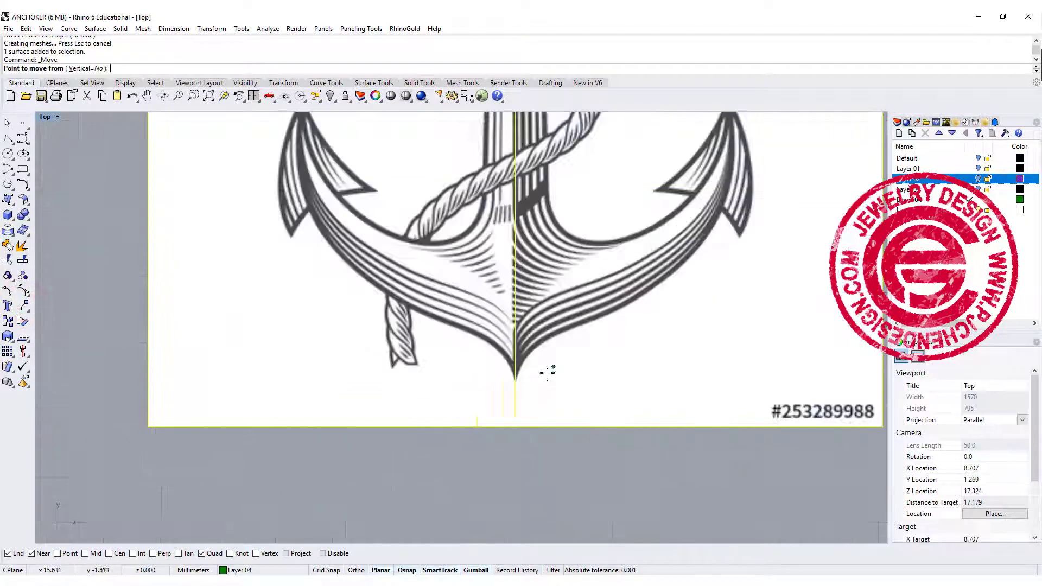
scroll(469, 383, "up", 2)
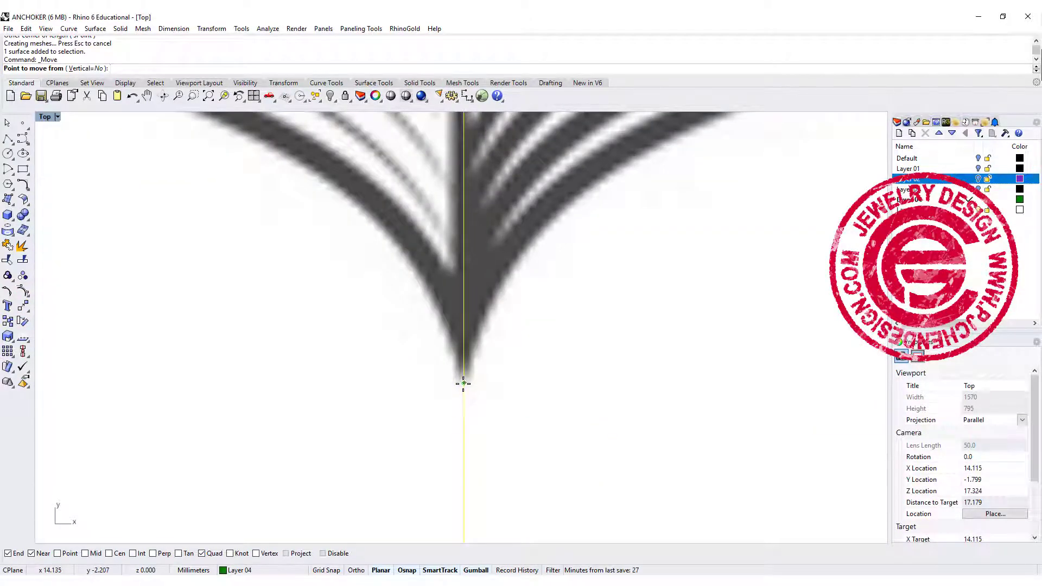
left_click(464, 383)
scroll(463, 383, "down", 6)
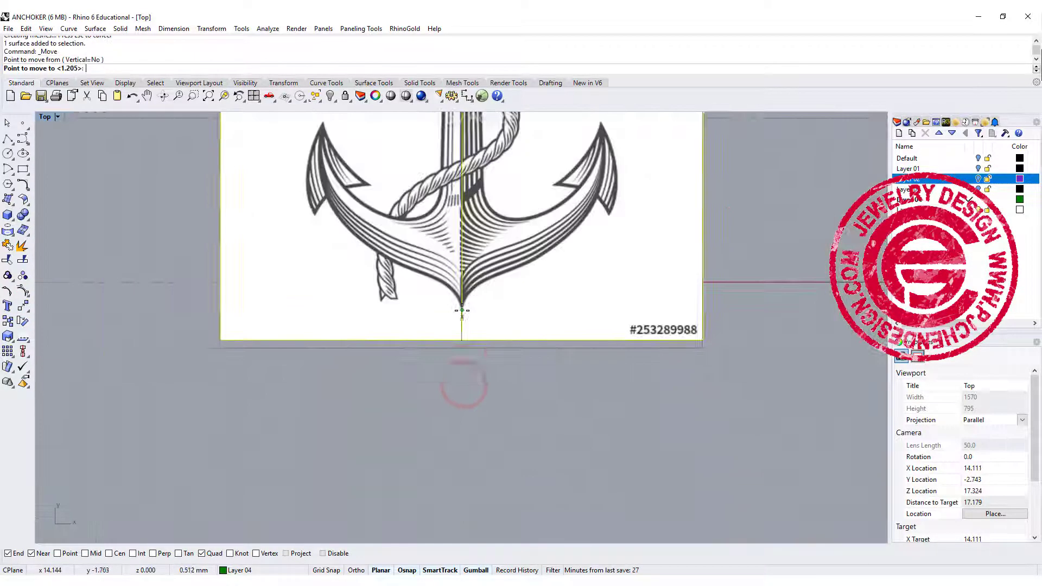
key("Return")
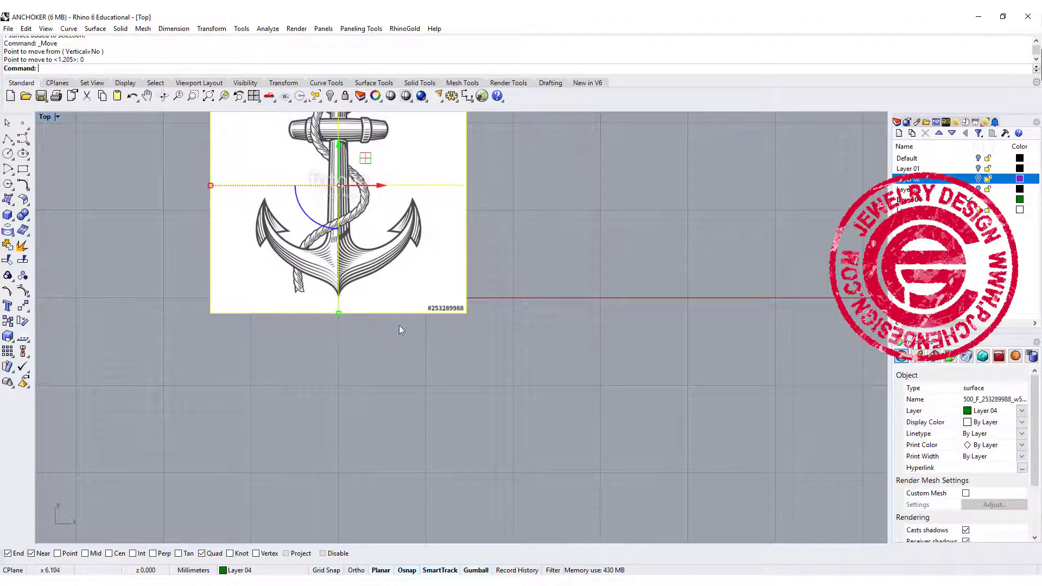
left_click(503, 342)
right_click_drag(466, 267, 457, 365)
right_click_drag(443, 320, 487, 341)
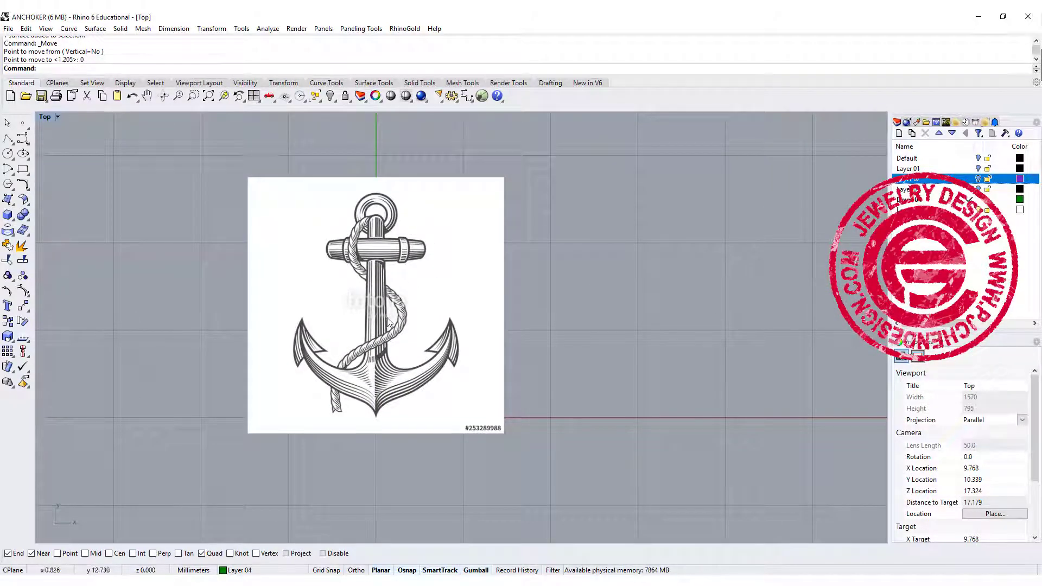
- Lock the anchor reference picture so it cannot shift
right_click(438, 348)
scroll(404, 304, "up", 3)
left_click(465, 260)
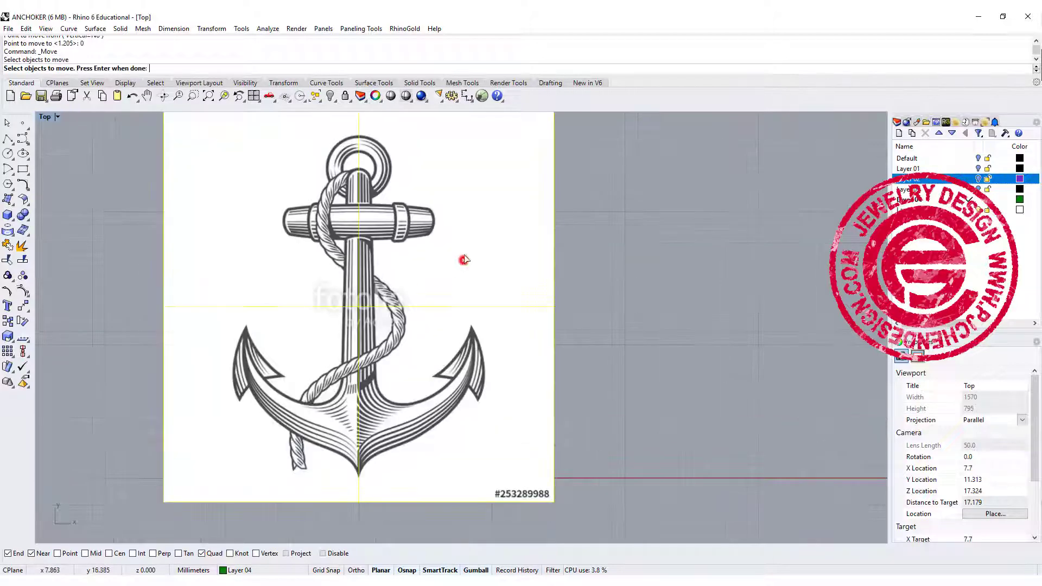
left_click(345, 97)
scroll(489, 319, "down", 2)
right_click_drag(485, 320, 442, 336)
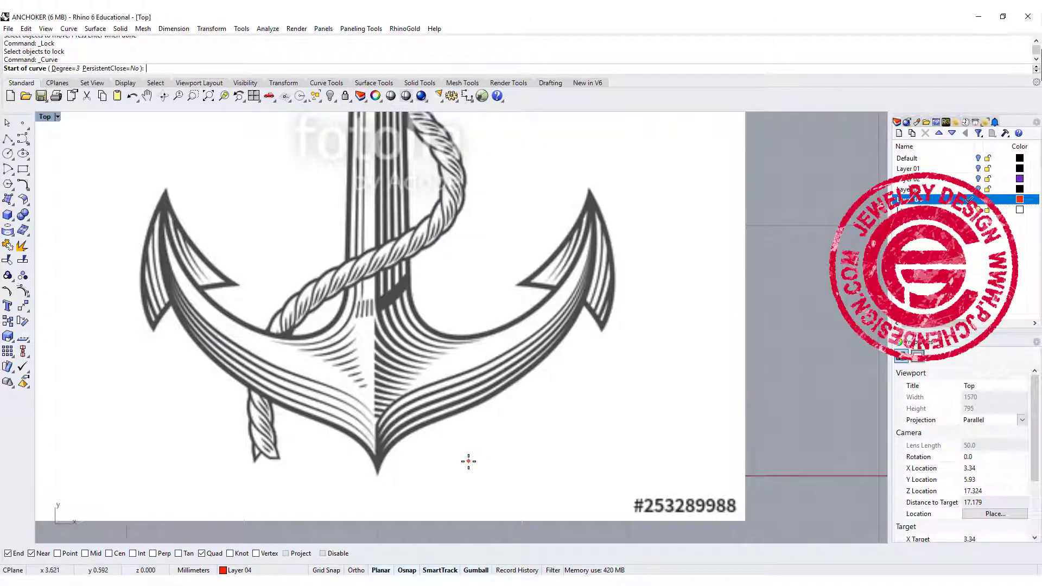
- Trace the anchor's outer right edge from the origin up to the fluke tip
type("0")
key("Return")
scroll(403, 460, "up", 3)
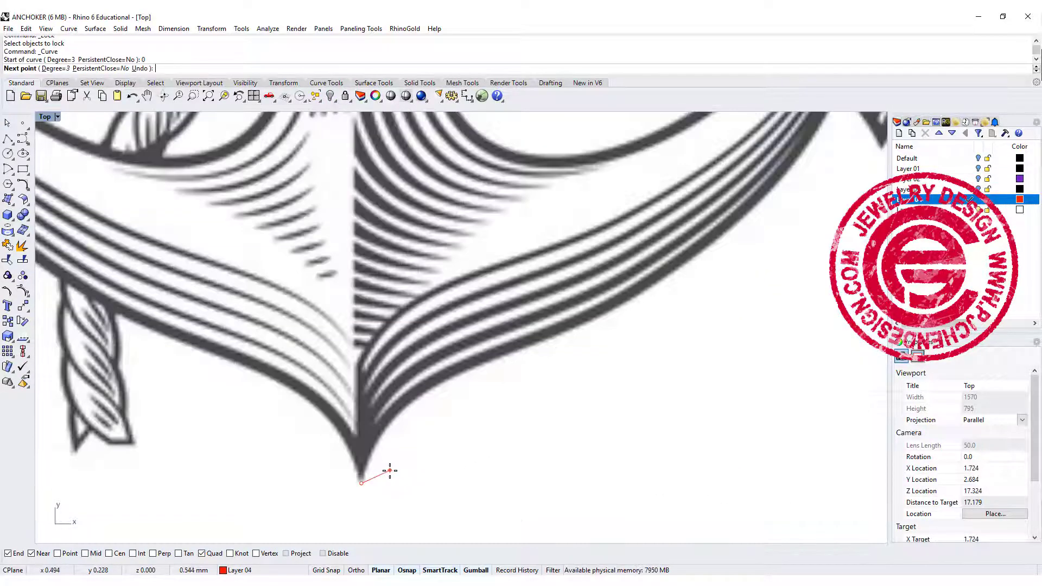
left_click(378, 433)
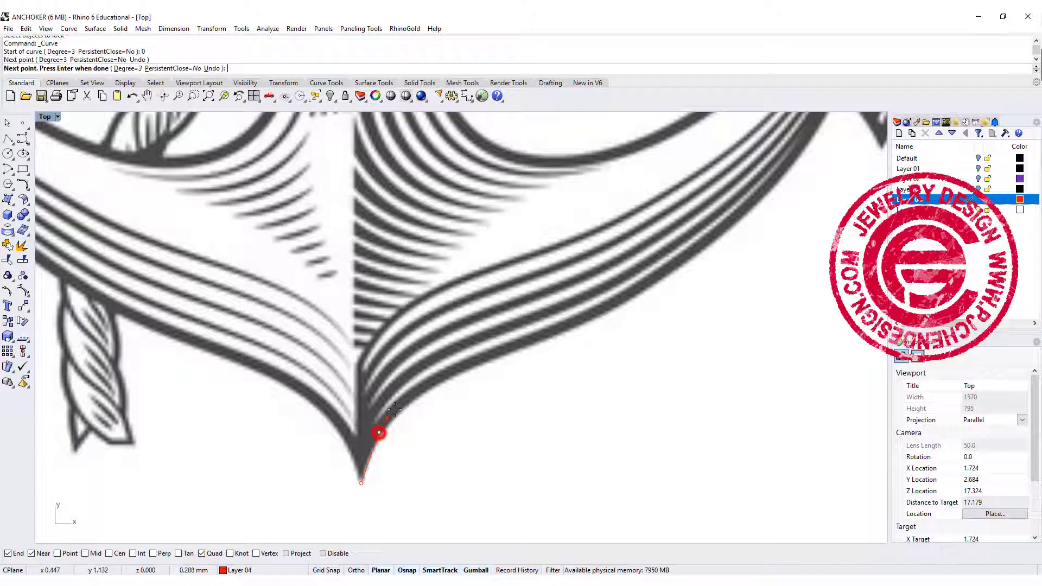
left_click(415, 391)
left_click(517, 353)
left_click(621, 312)
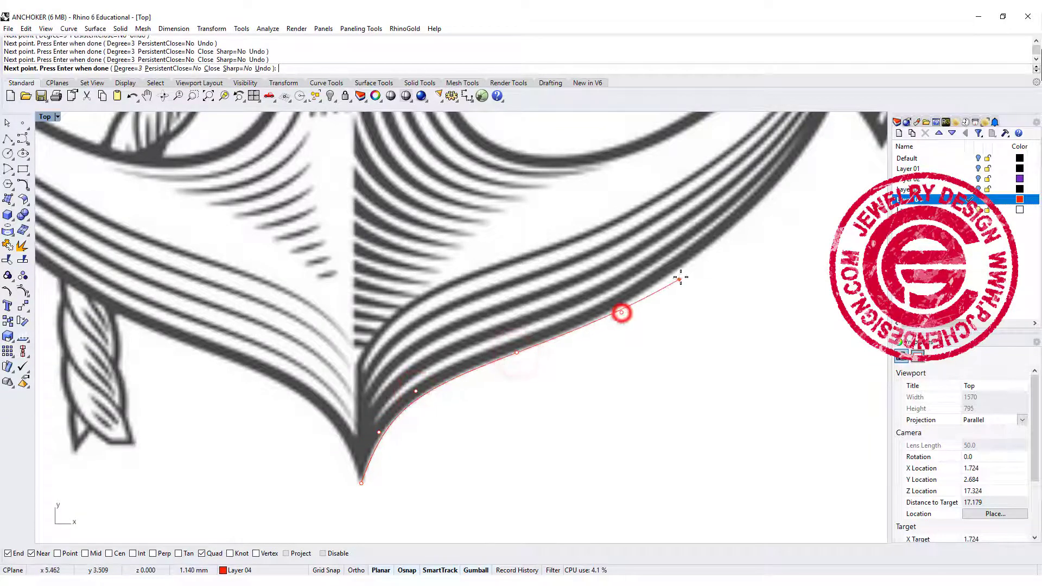
left_click(700, 260)
right_click_drag(755, 247, 662, 399)
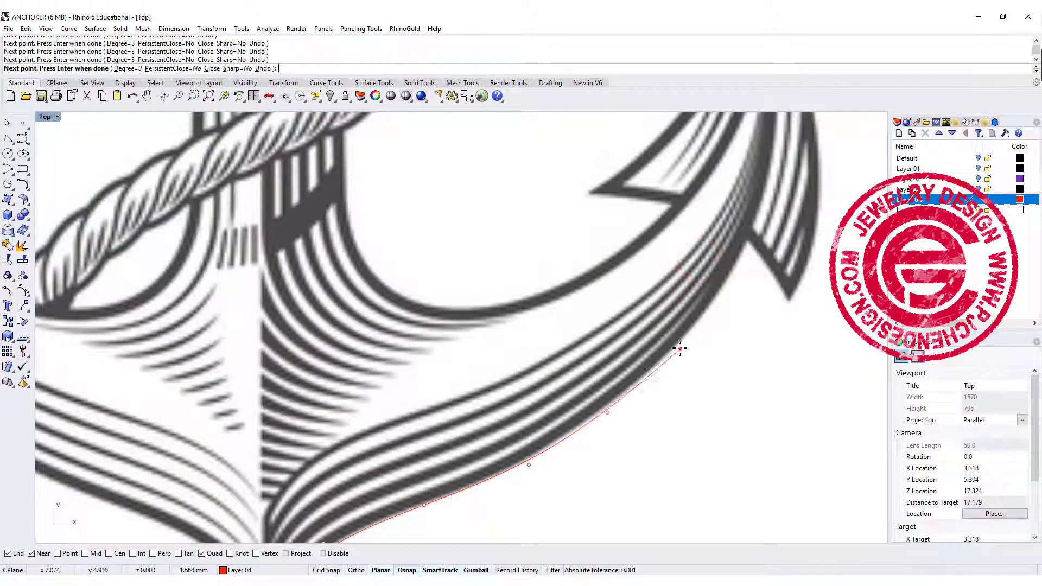
right_click_drag(678, 344, 610, 464)
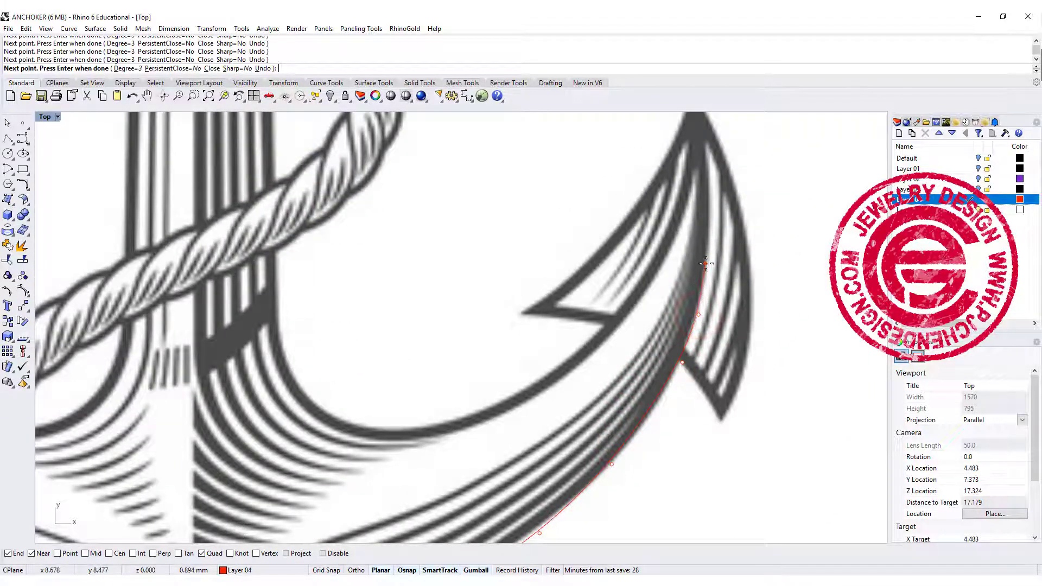
key("Return")
key("Return")
- Start a curve at the fluke tip and trace the arm's inner edge to the shank
left_click(659, 253)
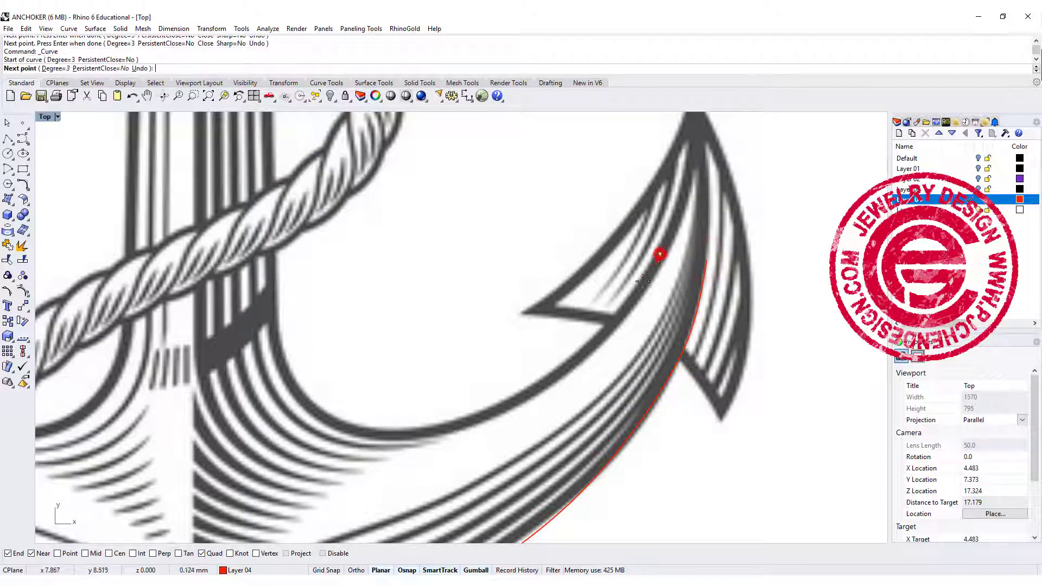
left_click(626, 305)
left_click(558, 370)
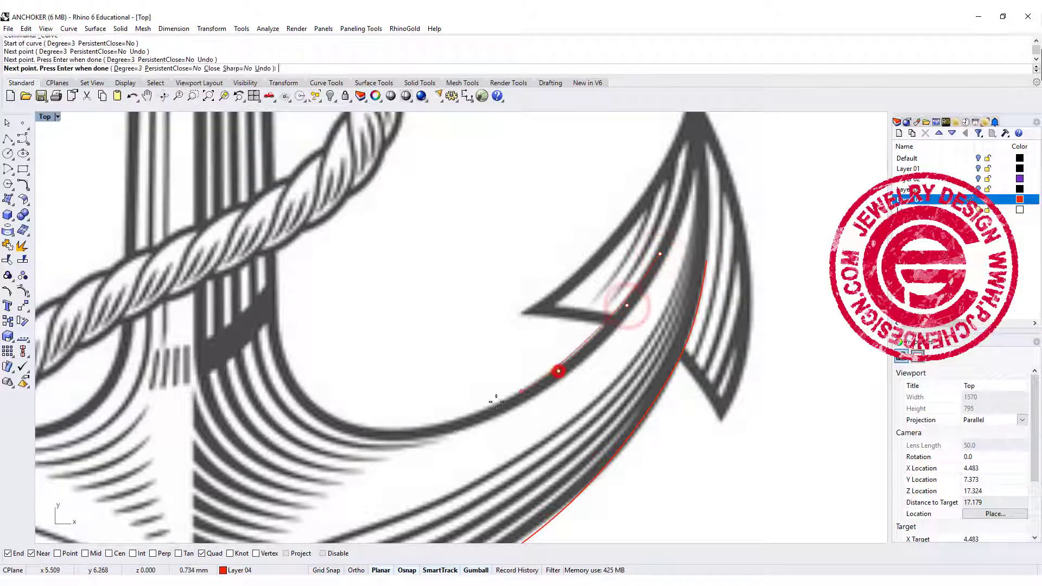
left_click(470, 419)
left_click(399, 429)
left_click(317, 420)
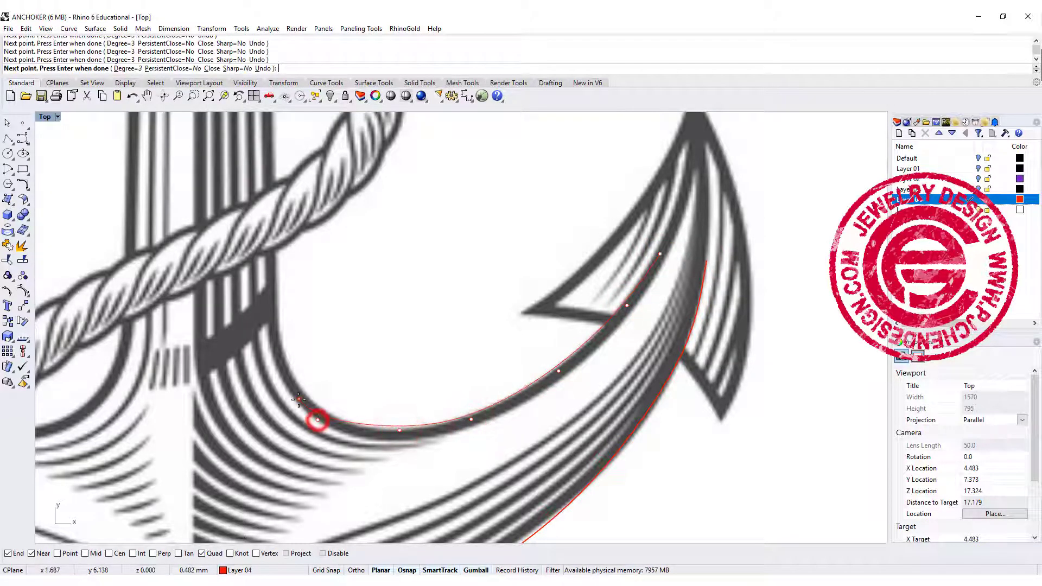
left_click(272, 336)
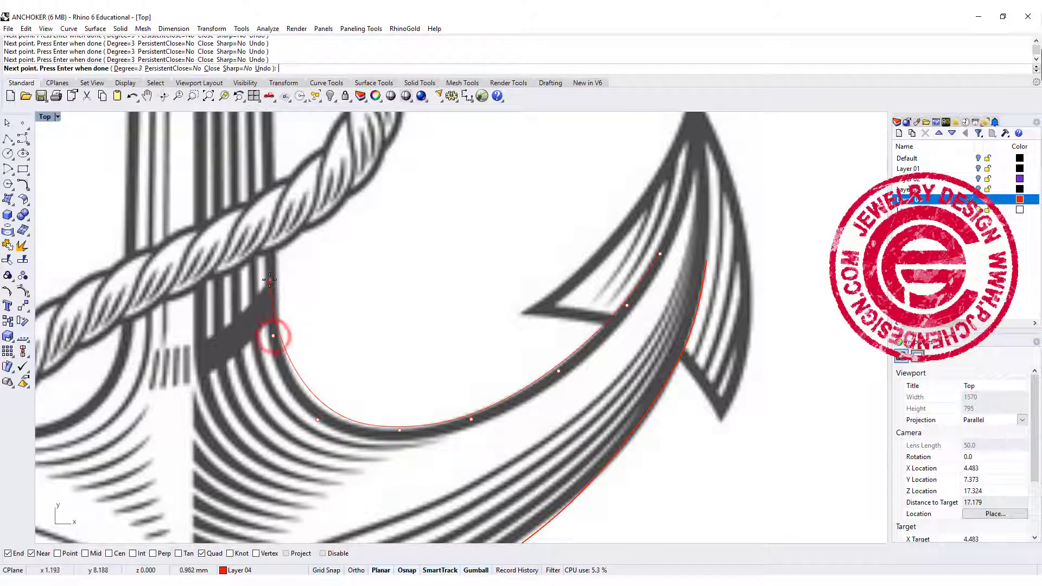
left_click(270, 276)
scroll(270, 276, "down", 6)
right_click_drag(271, 276, 353, 535)
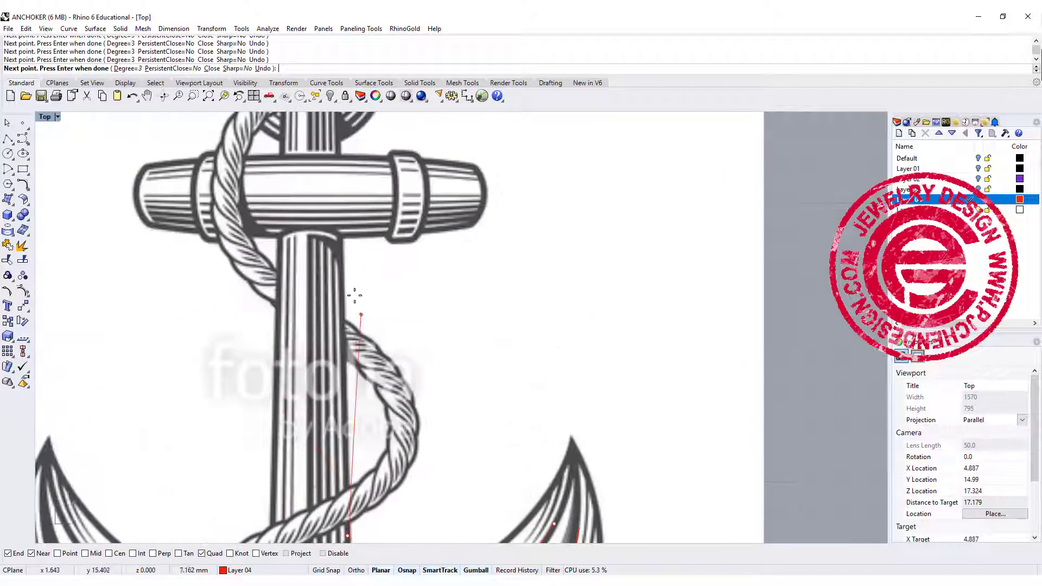
right_click_drag(353, 274, 352, 441)
scroll(345, 297, "up", 4)
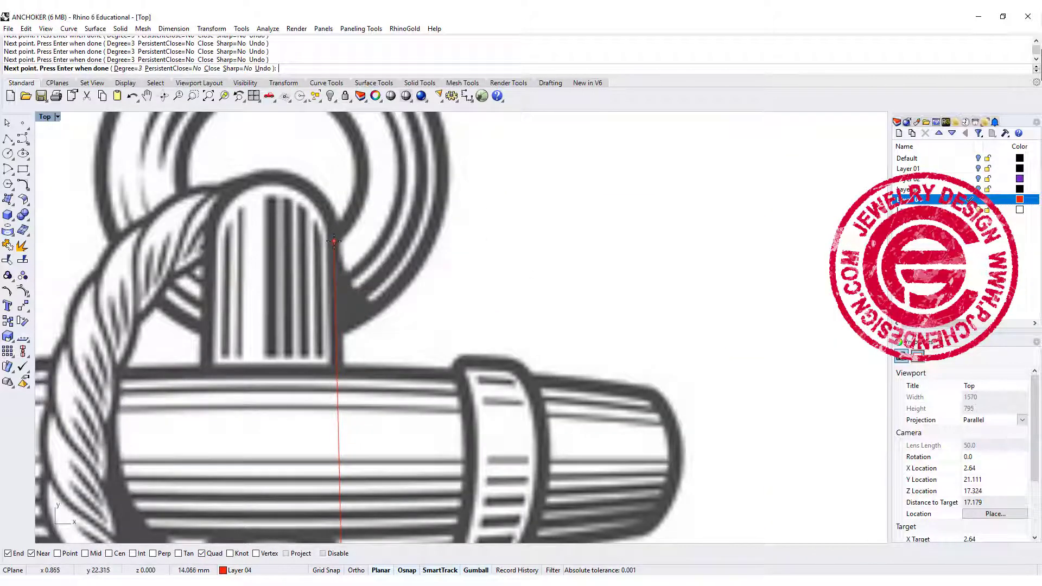
- Finish the shank curve with its last point at the top of the shaft
left_click(330, 209)
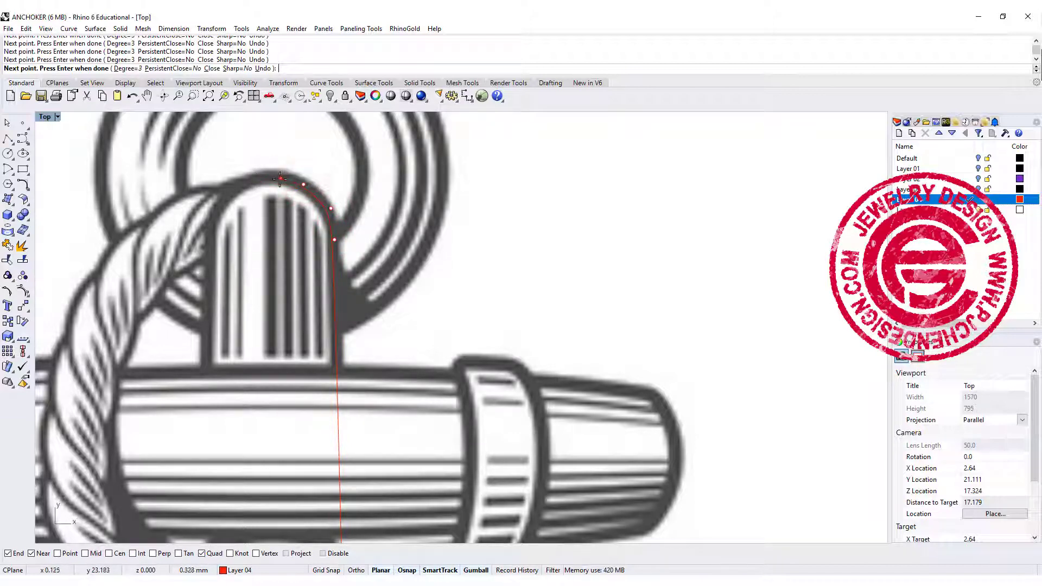
scroll(280, 179, "down", 8)
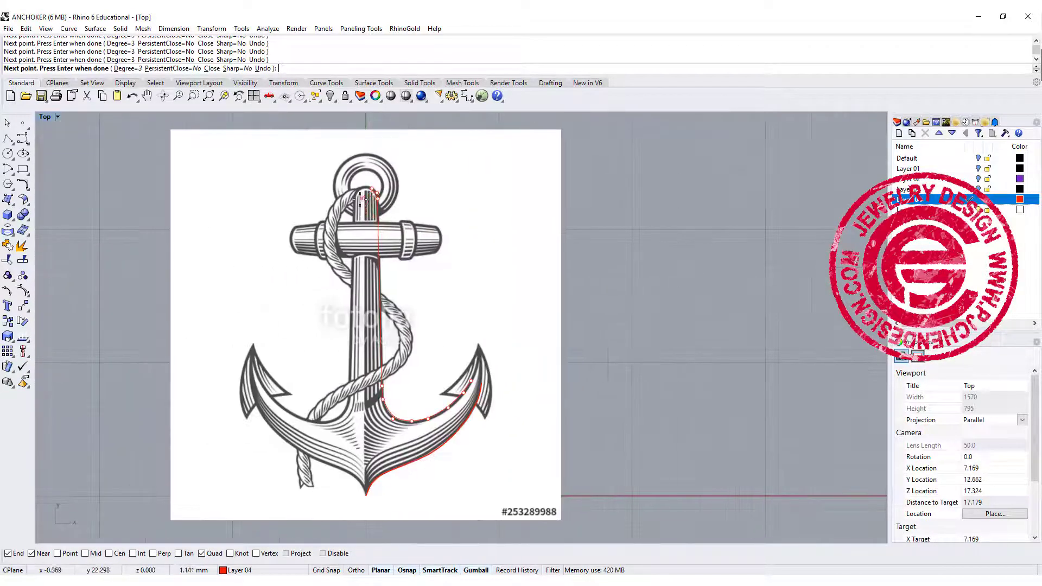
left_click(366, 495)
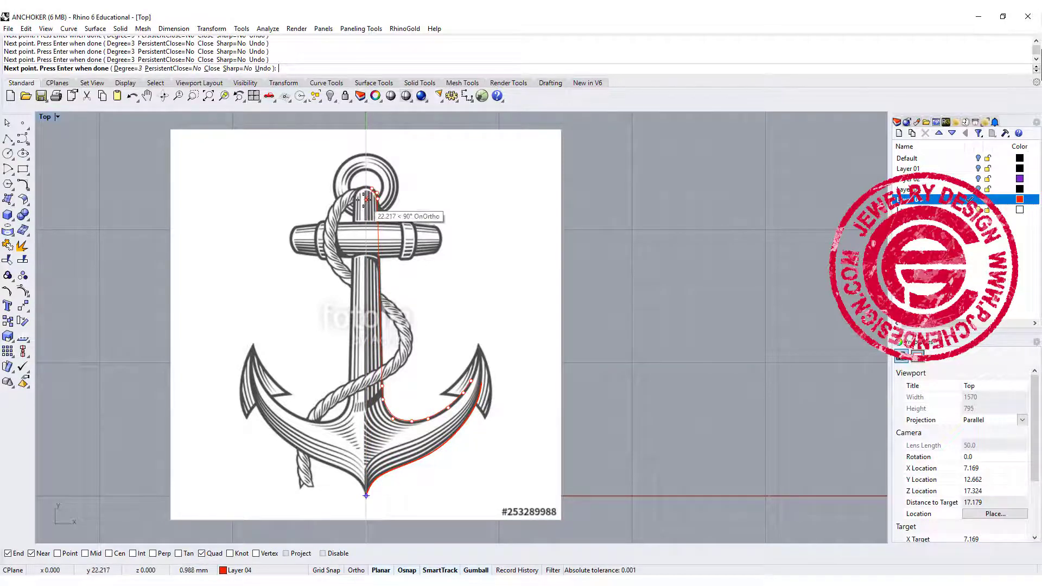
scroll(379, 216, "up", 5)
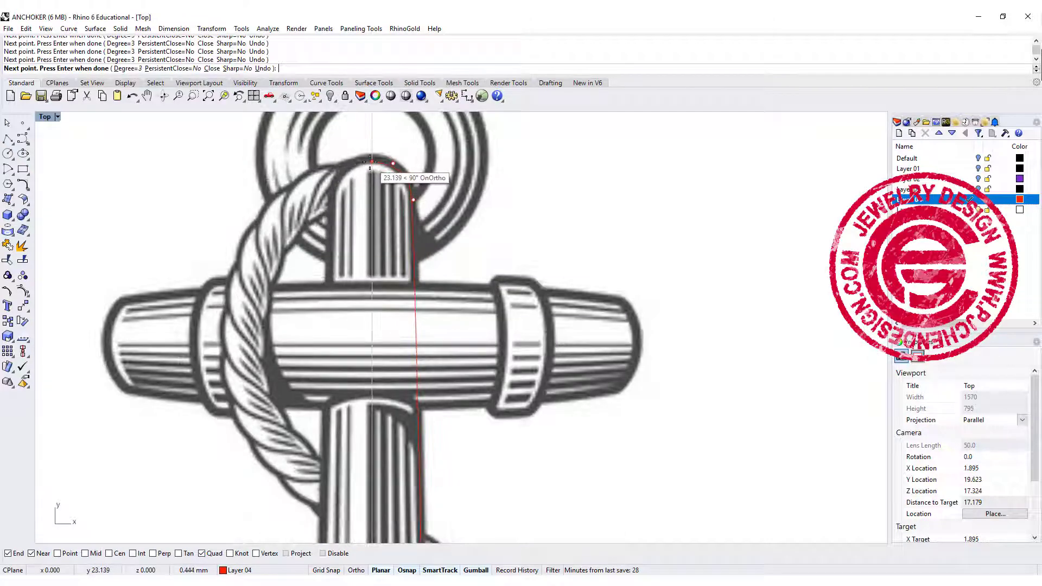
left_click(373, 159)
key("Return")
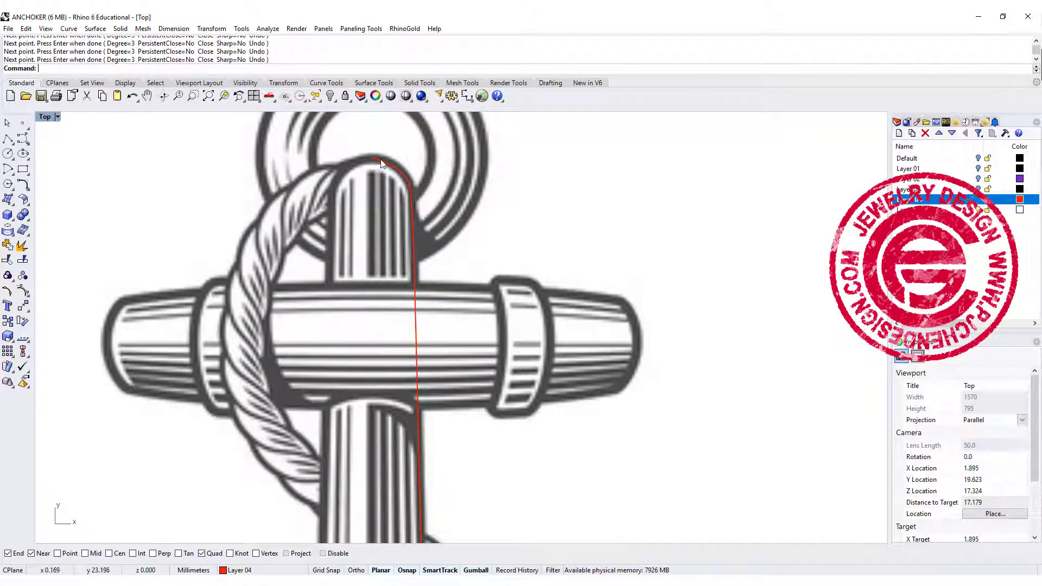
- Show the curve's control points with F10 and drag the top point to round the shank top
left_click(382, 163)
left_click(414, 190)
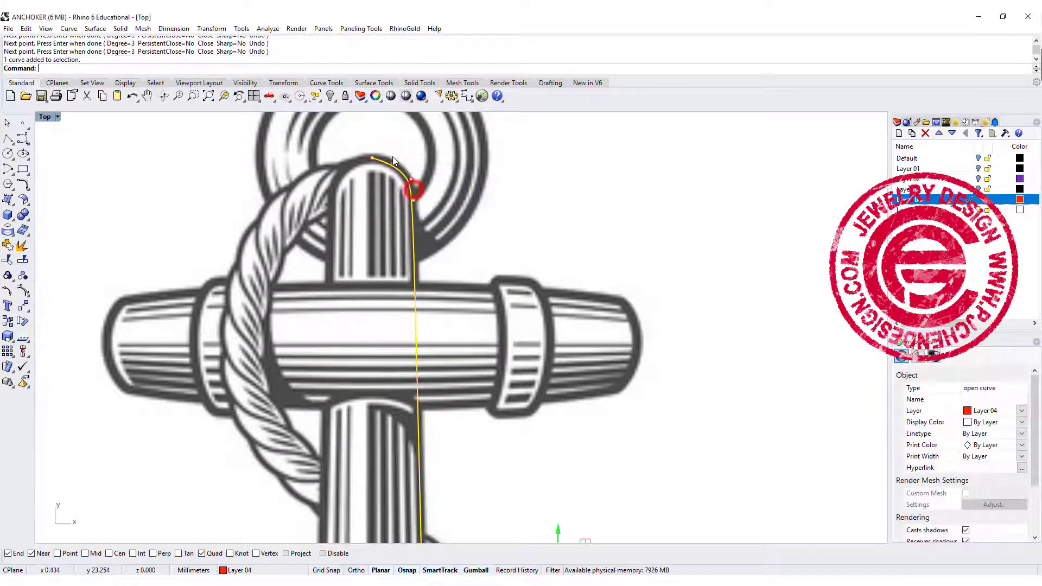
scroll(412, 187, "up", 5)
key("F10")
left_click(383, 225)
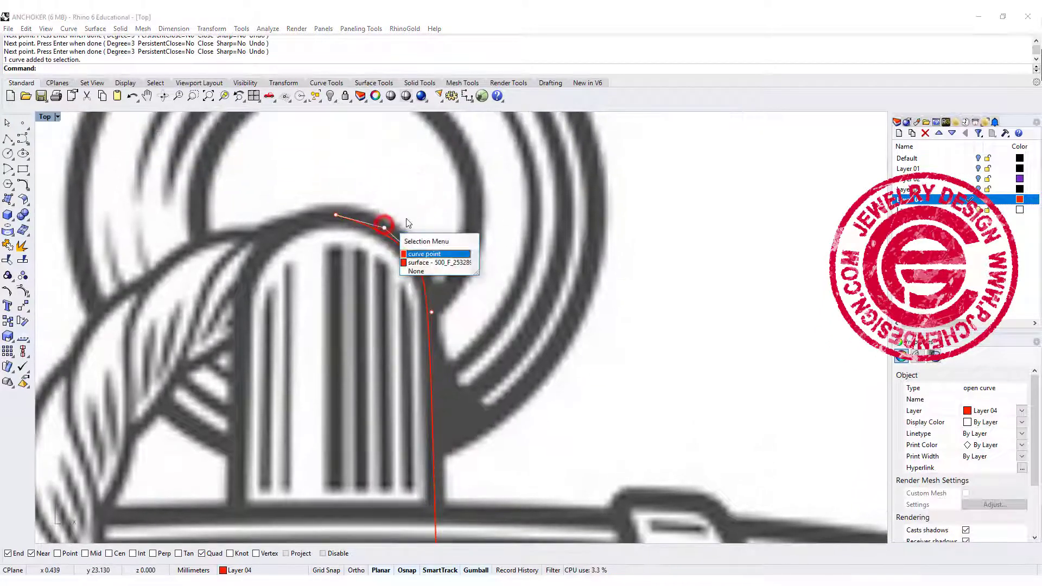
left_click(422, 253)
mouse_move(410, 204)
left_mouse_down()
mouse_move(424, 200)
mouse_move(414, 191)
left_mouse_up()
scroll(459, 267, "down", 4)
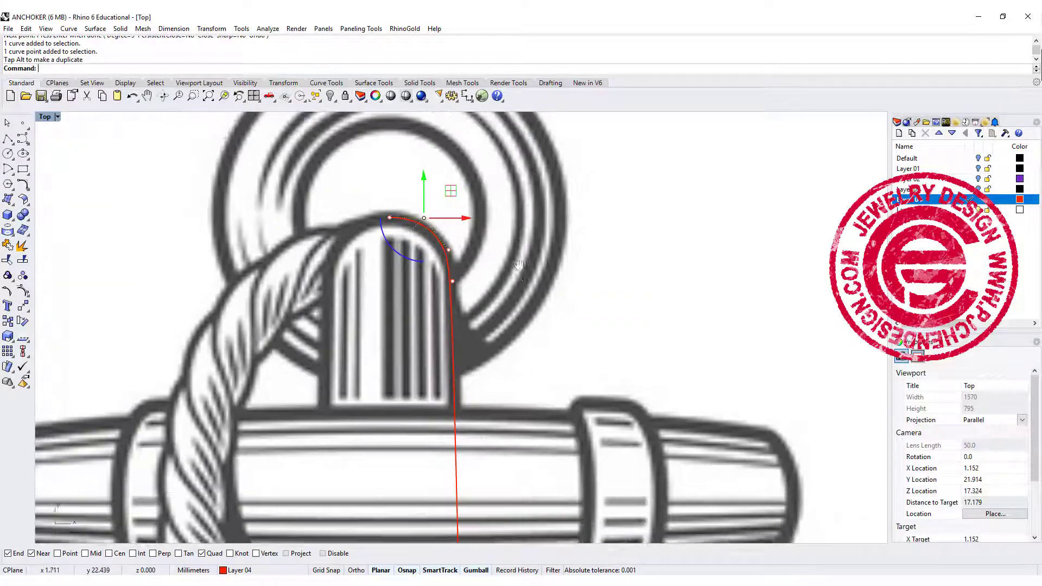
scroll(555, 311, "down", 3)
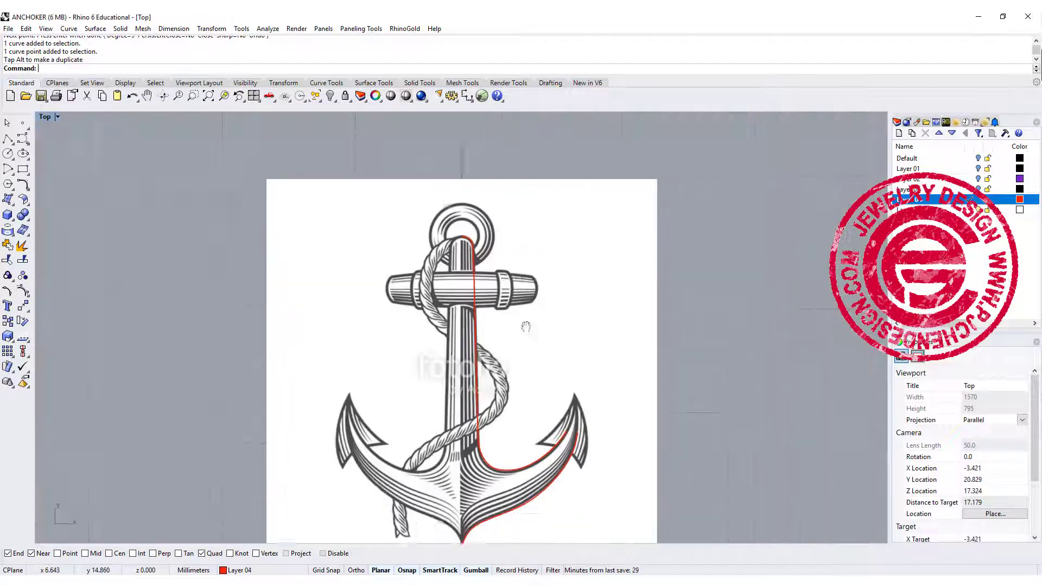
scroll(489, 342, "up", 6)
scroll(469, 343, "up", 2)
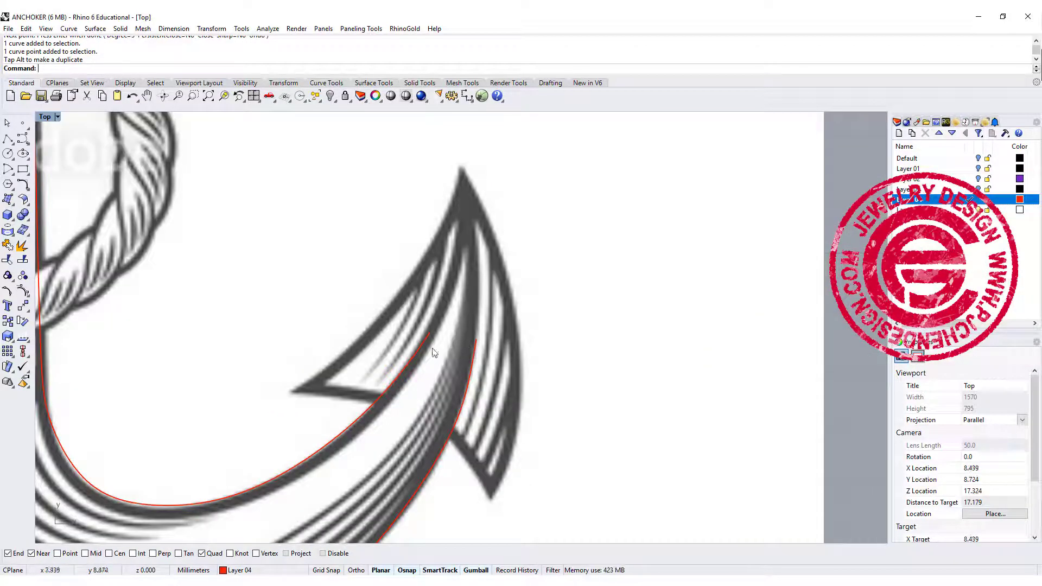
left_click(22, 187)
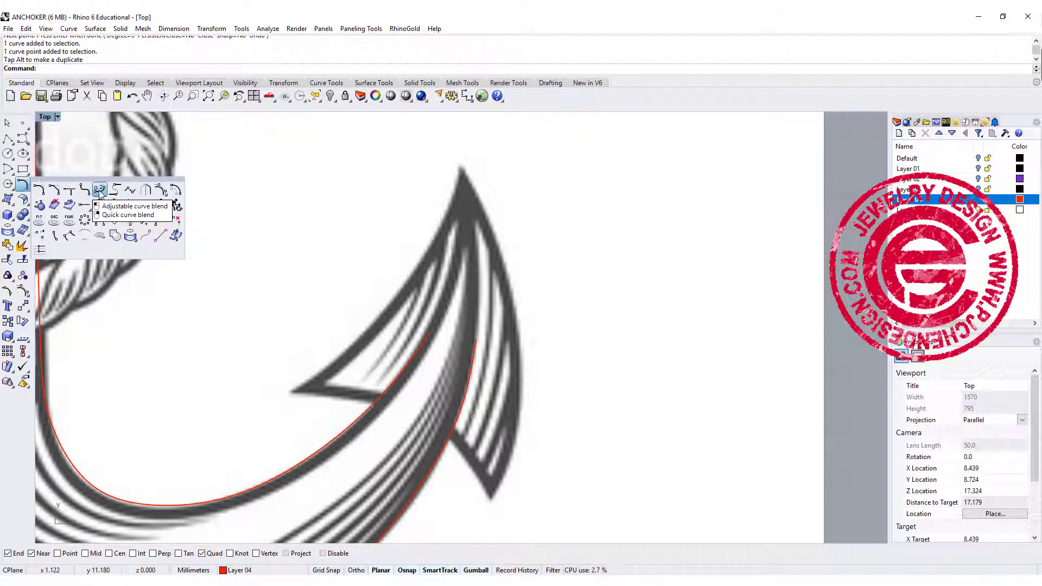
- Blend the two curves inside the right fluke with an adjustable curve blend
left_click(100, 190)
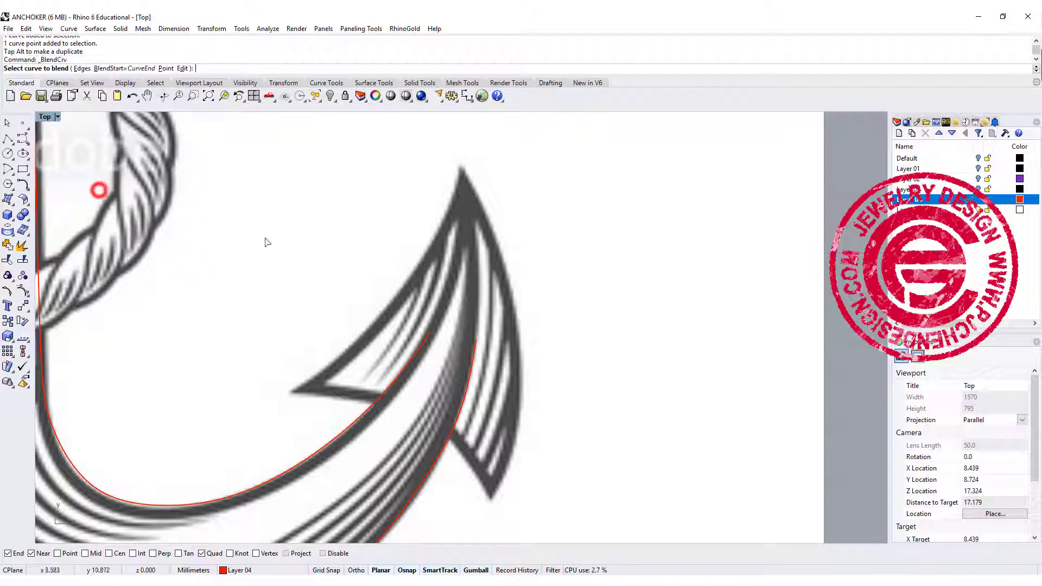
left_click(475, 346)
key("Return")
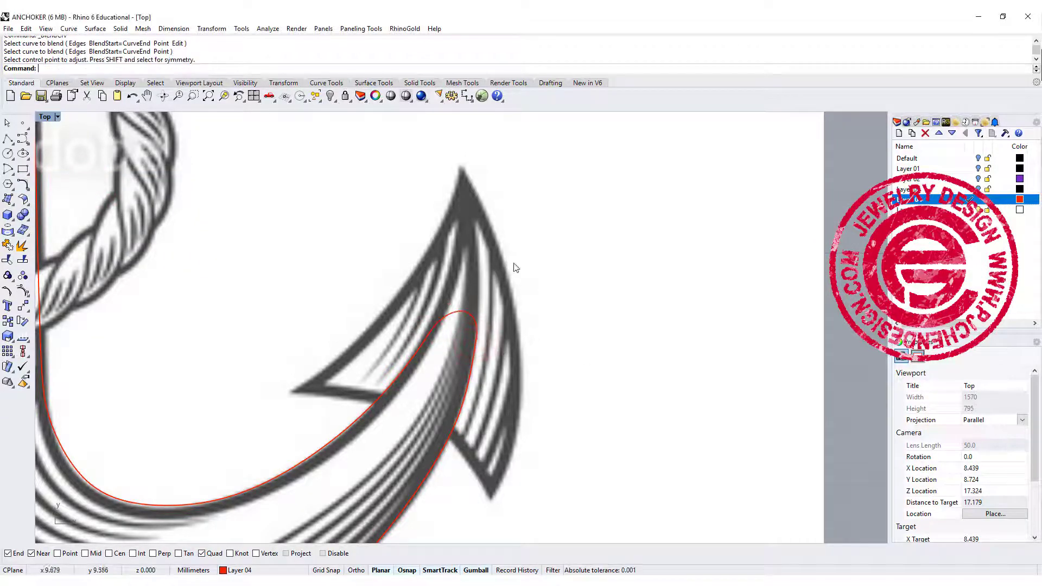
right_click_drag(469, 270, 423, 267)
right_click_drag(500, 300, 546, 286)
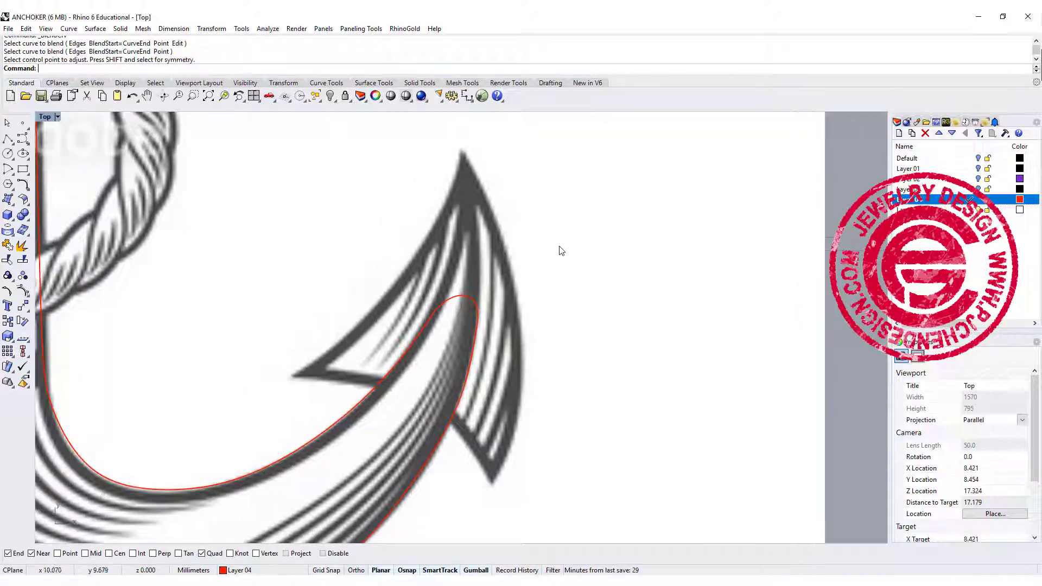
key("Return")
- Trace the arrowhead's upper and right outer edges with two control-point curves
left_click(22, 140)
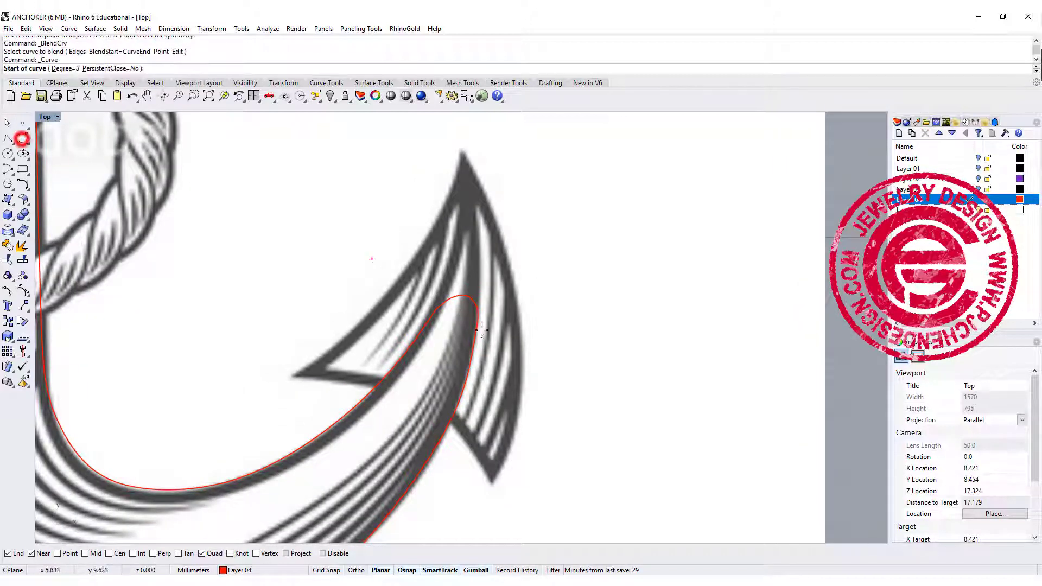
left_click(291, 377)
left_click(369, 324)
left_click(428, 244)
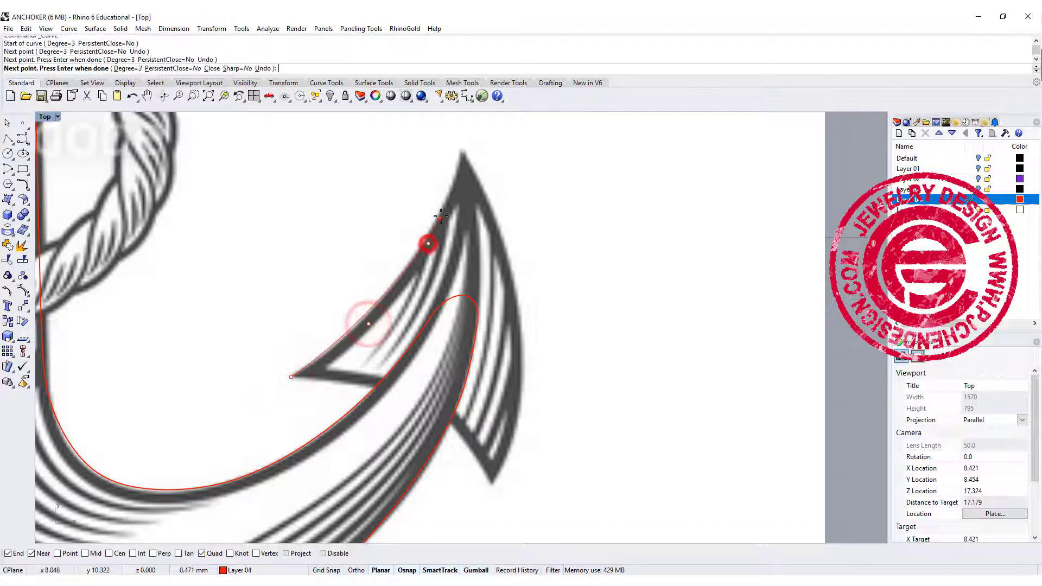
left_click(441, 205)
key("Return")
key("Return")
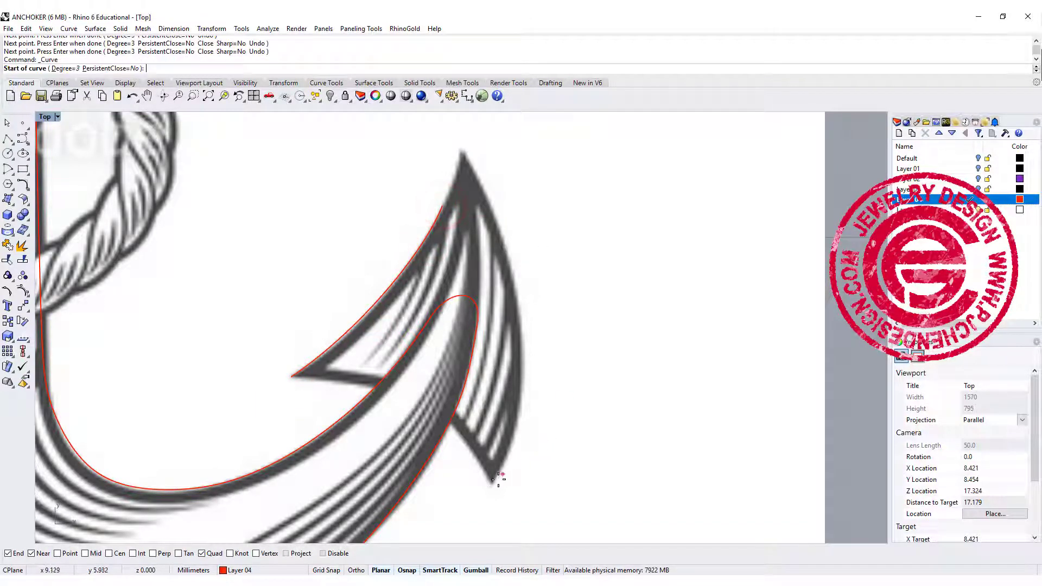
left_click(495, 482)
left_click(525, 415)
left_click(525, 308)
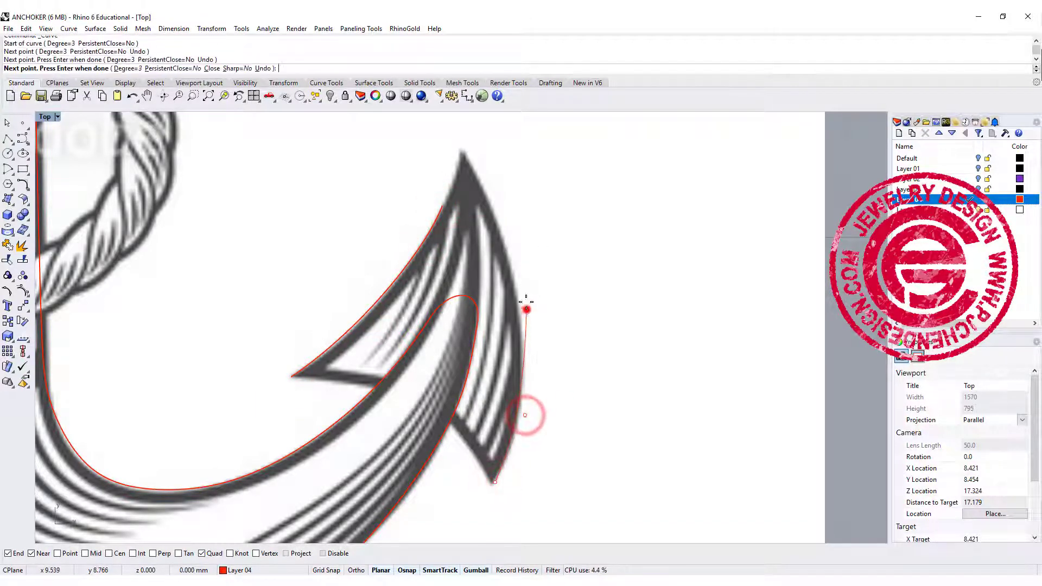
left_click(492, 209)
key("Return")
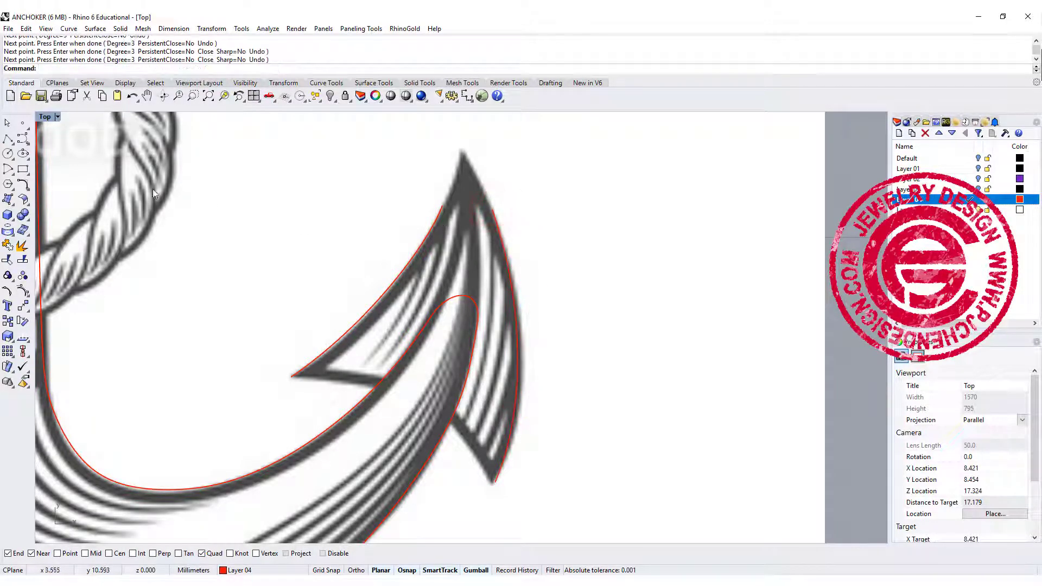
- Blend the two arrowhead edge curves together at the arrow tip
left_click(25, 189)
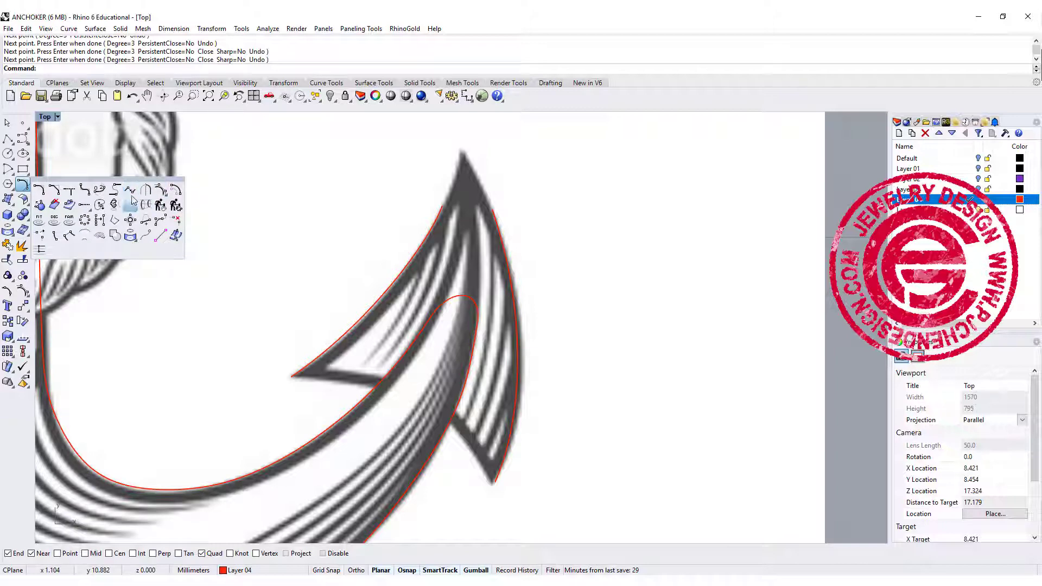
left_click(103, 204)
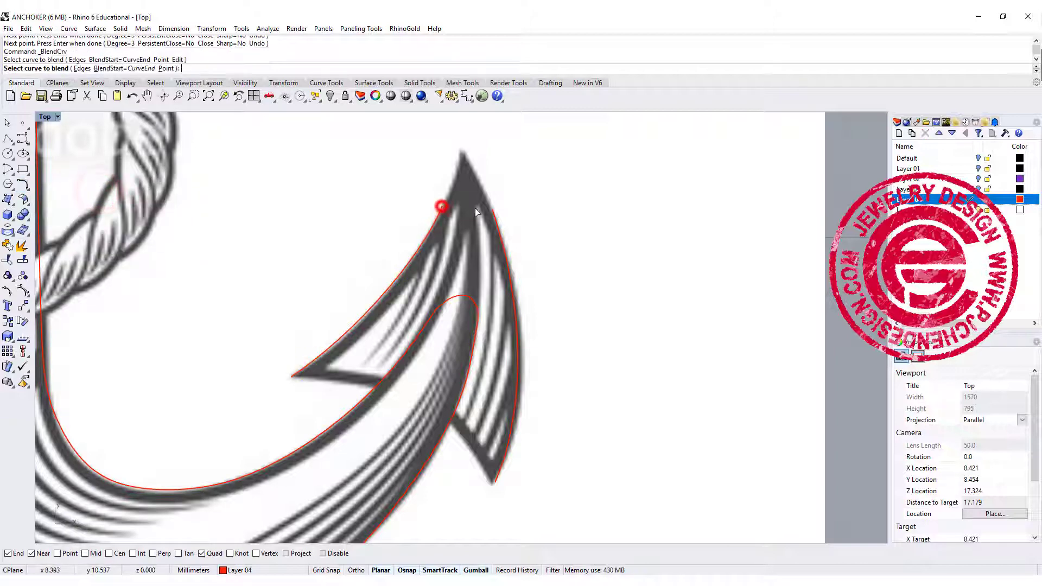
left_click(493, 211)
right_click(586, 242)
scroll(490, 375, "down", 6)
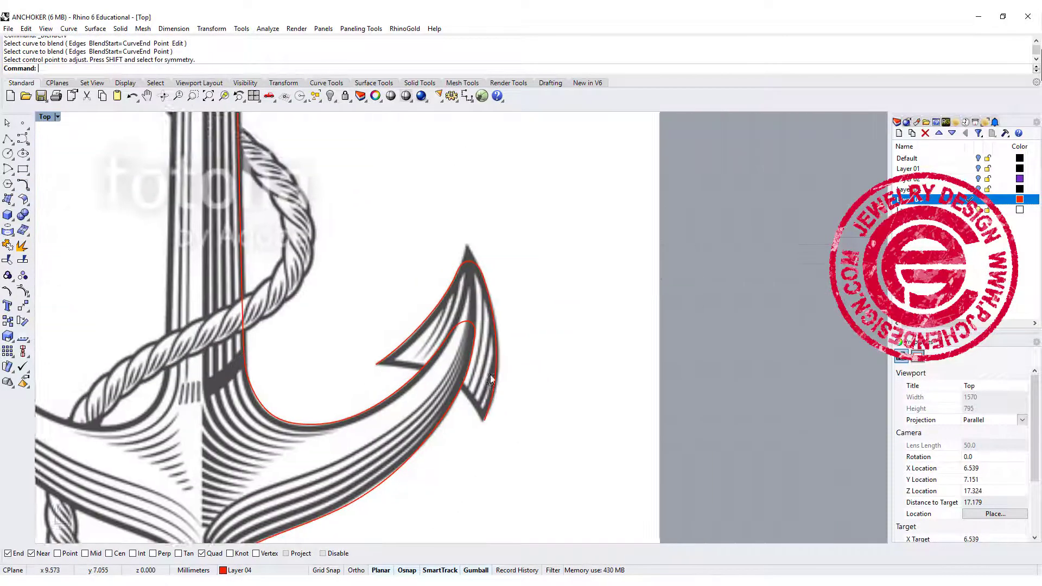
scroll(419, 369, "up", 4)
right_click_drag(419, 368, 273, 287)
right_click_drag(198, 295, 229, 301)
scroll(258, 266, "up", 6)
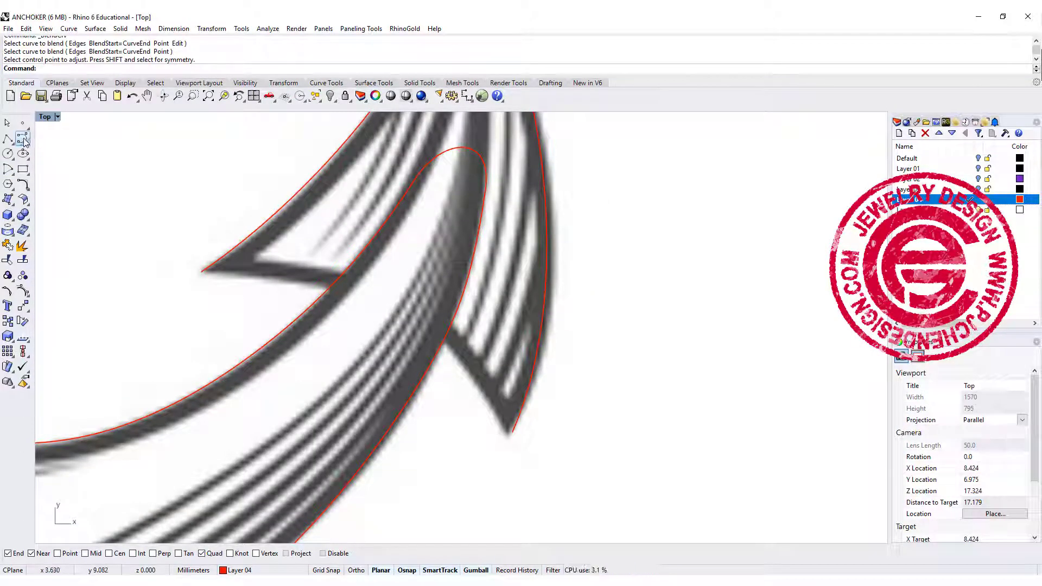
- Draw a start-end-point arc from the barb's inner point to the arrowhead's lower tip
left_click(9, 170)
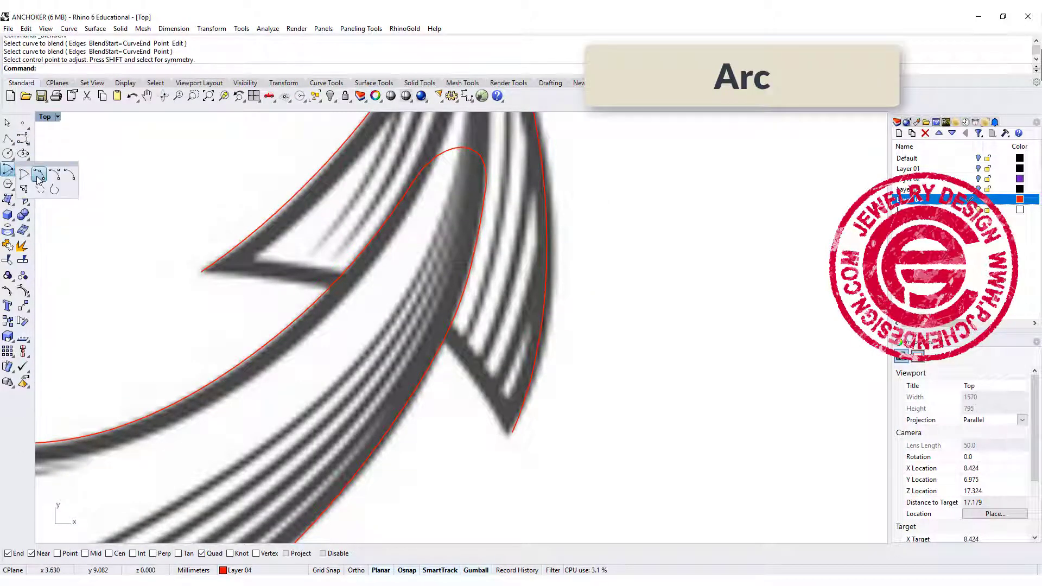
left_click(68, 175)
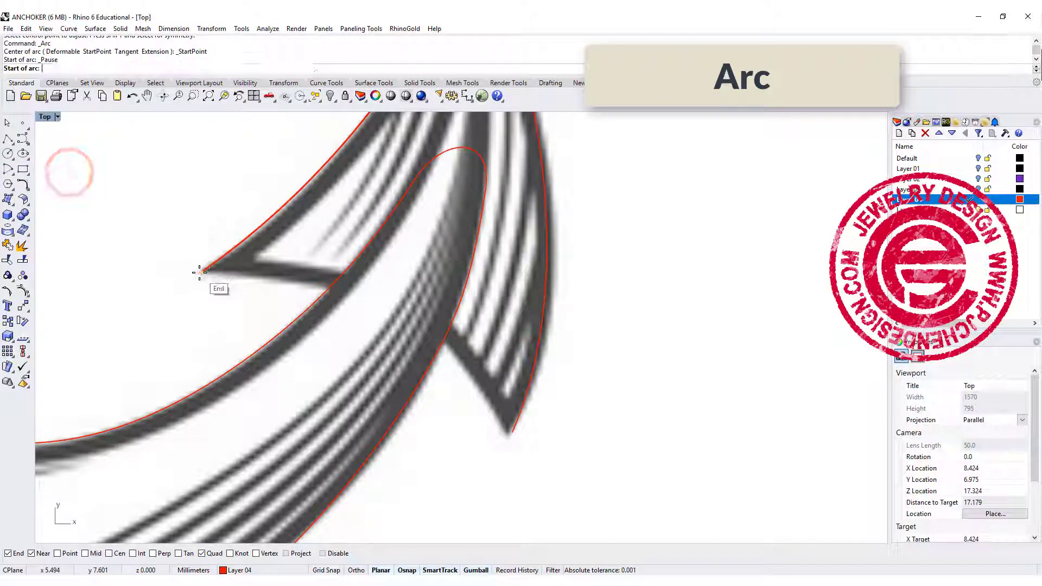
left_click(199, 272)
left_click(513, 433)
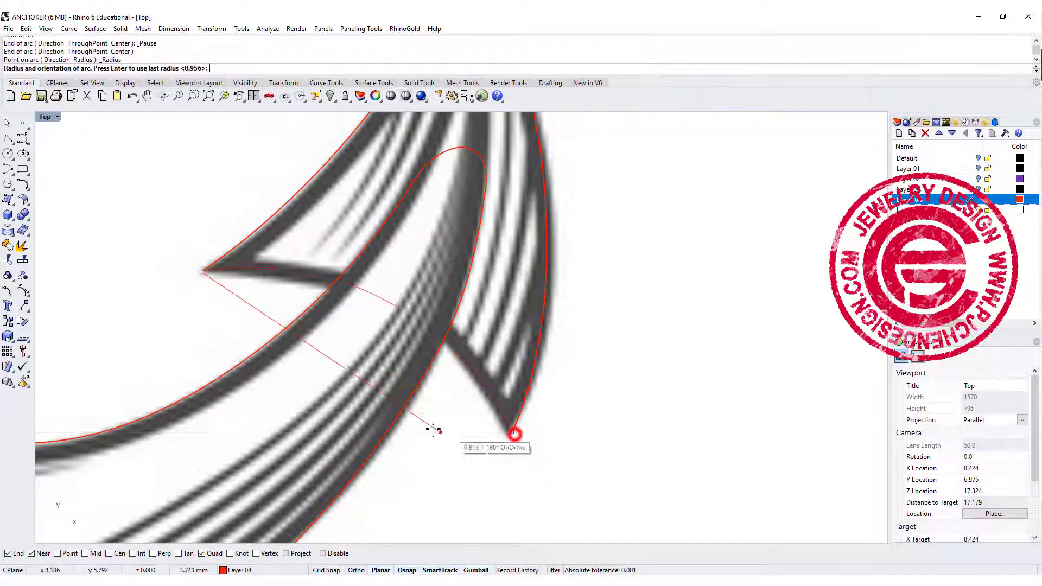
left_click(428, 416)
scroll(488, 302, "down", 10)
right_click_drag(565, 348, 630, 348)
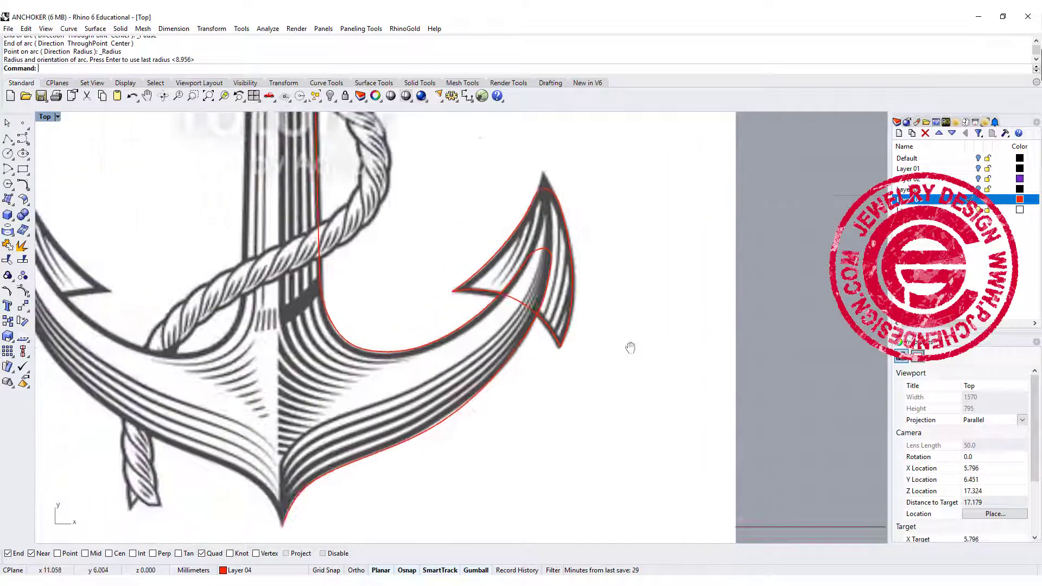
mouse_move(515, 241)
right_mouse_down()
mouse_move(532, 300)
mouse_move(570, 329)
right_mouse_up()
scroll(578, 300, "down", 3)
right_click_drag(553, 280, 541, 397)
scroll(370, 173, "up", 6)
- Draw an Ortho-levelled arc from the crossbar's left end to its right end
scroll(267, 263, "up", 2)
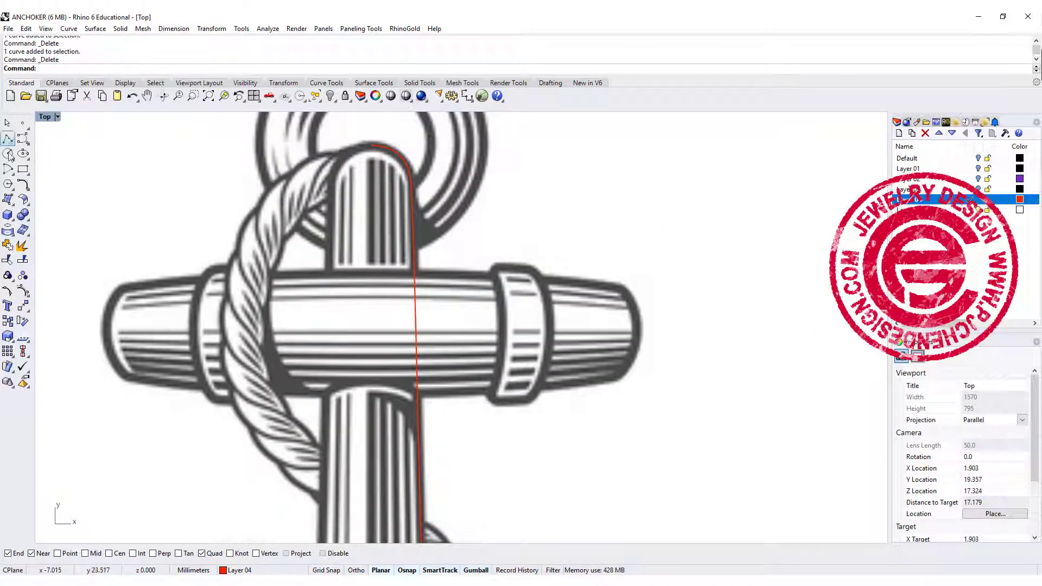
left_click(8, 170)
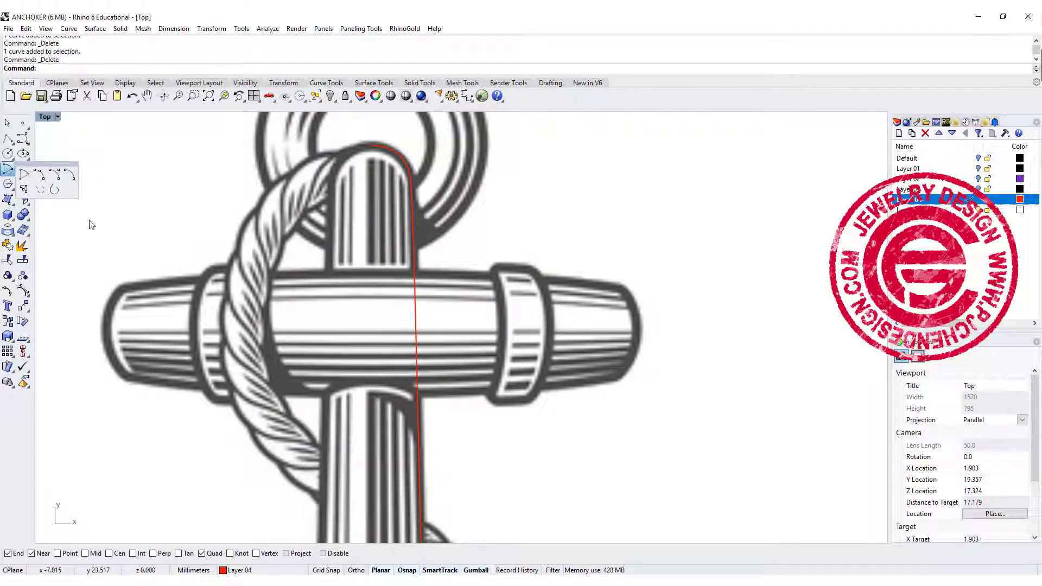
left_click(70, 174)
left_click(121, 287)
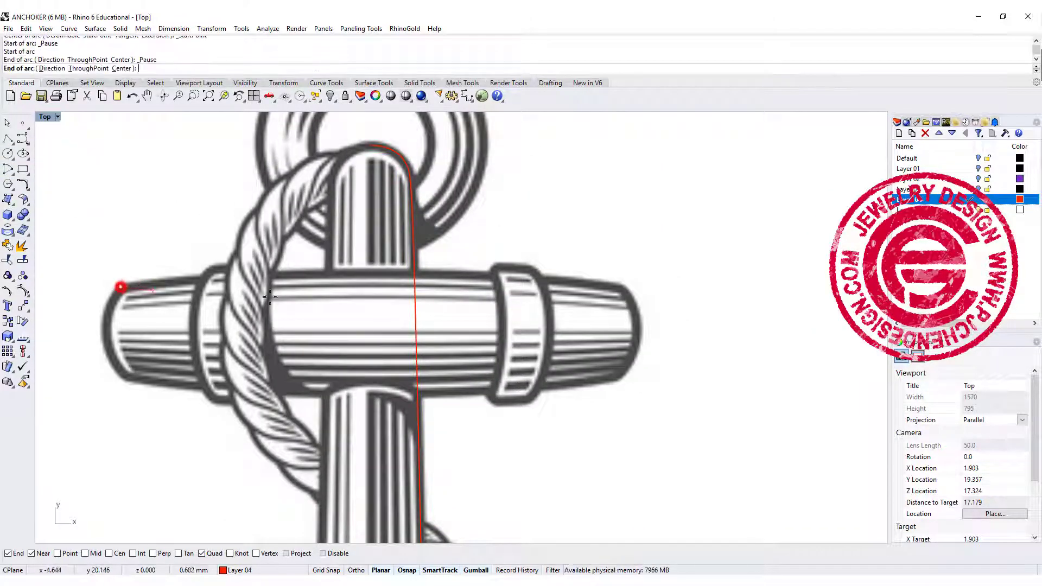
key("F8")
left_click(622, 287)
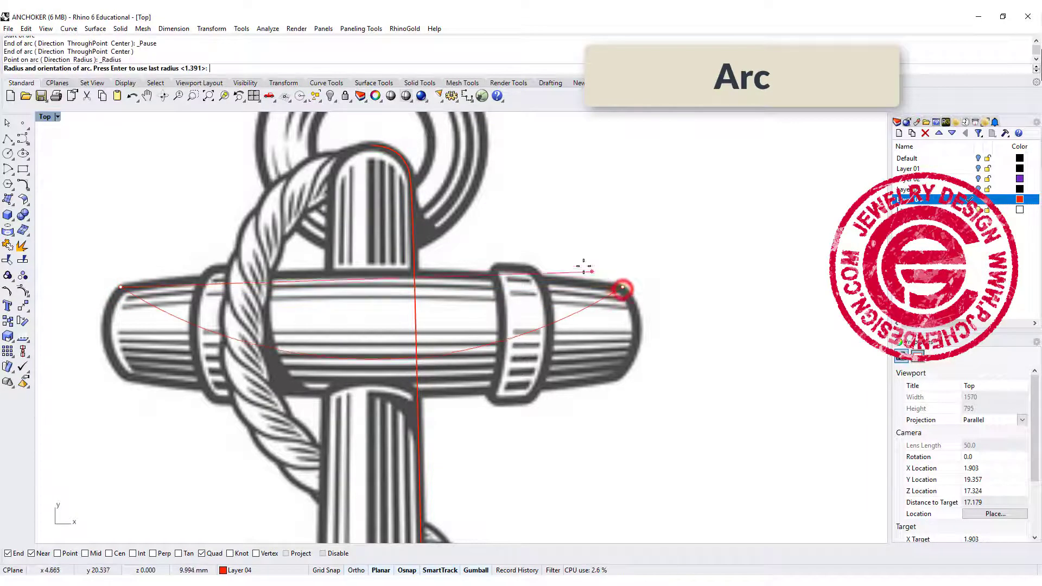
key("F8")
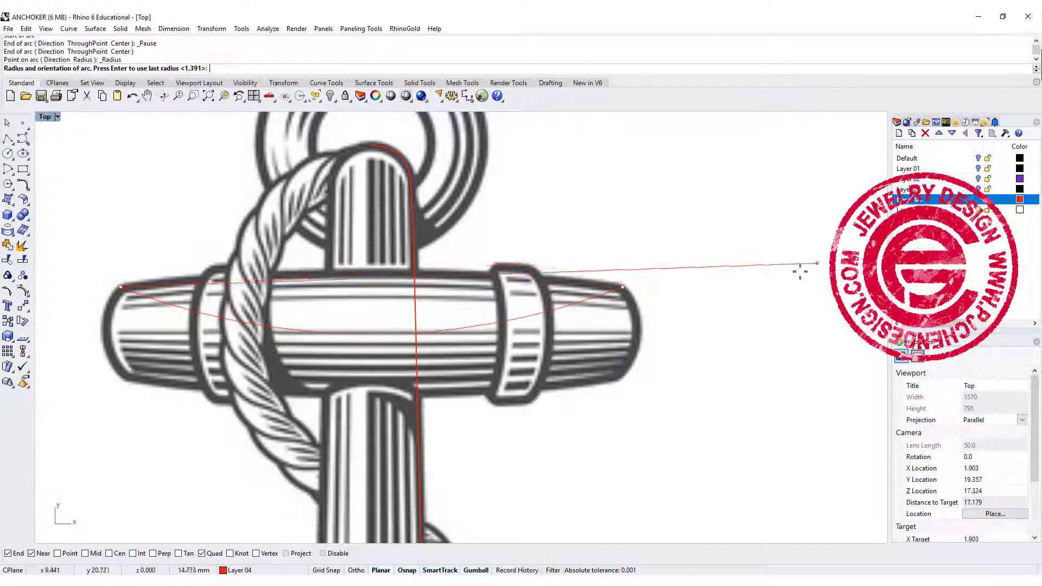
right_click_drag(798, 277, 644, 304)
scroll(681, 290, "down", 3)
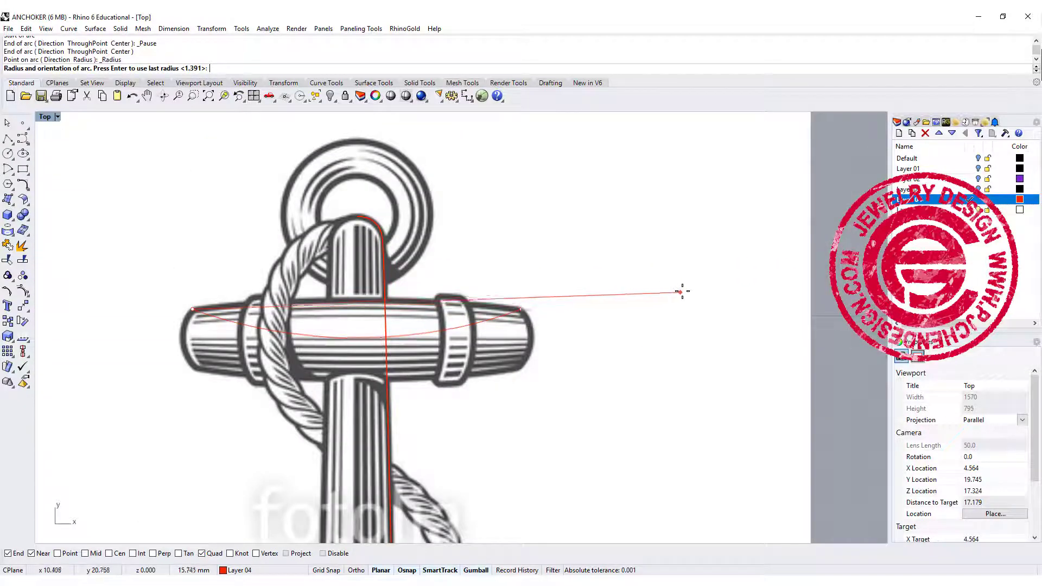
left_click(658, 367)
scroll(440, 292, "up", 8)
right_click_drag(440, 292, 594, 331)
- Drag the arc's middle control point down onto the crossbar's upper edge
left_click(597, 317)
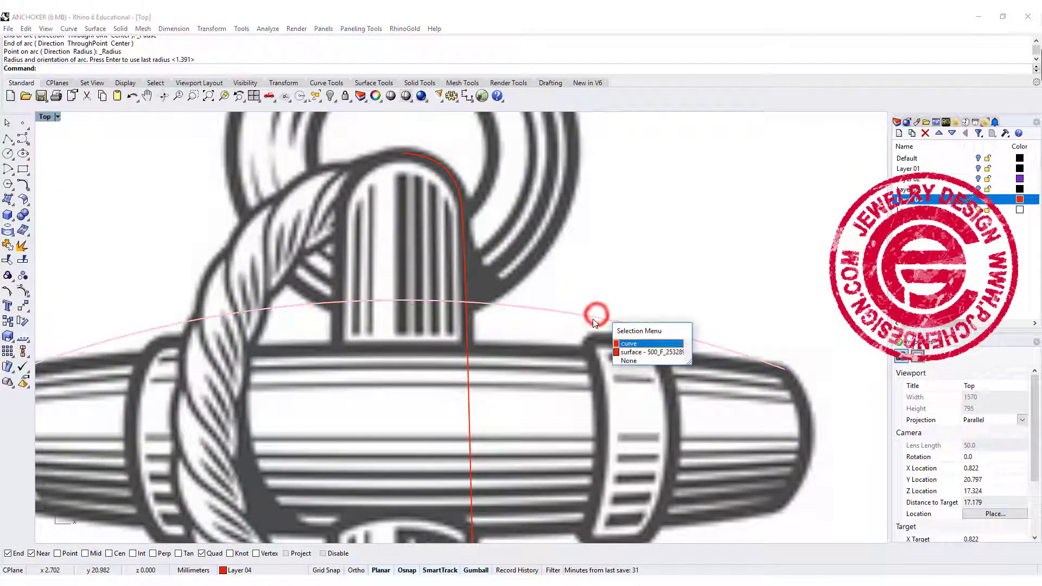
left_click(618, 345)
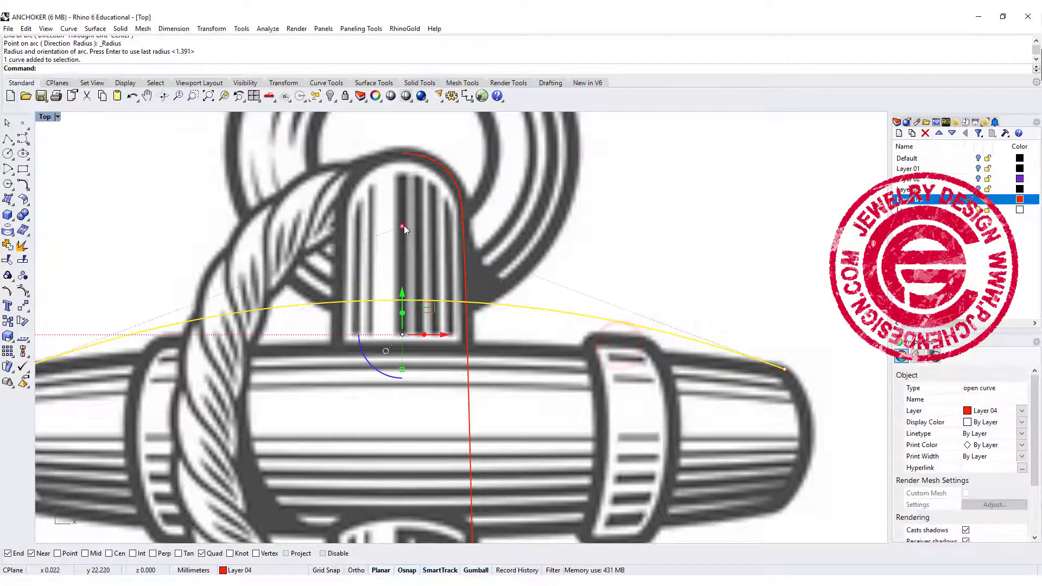
left_click(402, 225)
left_click(441, 255)
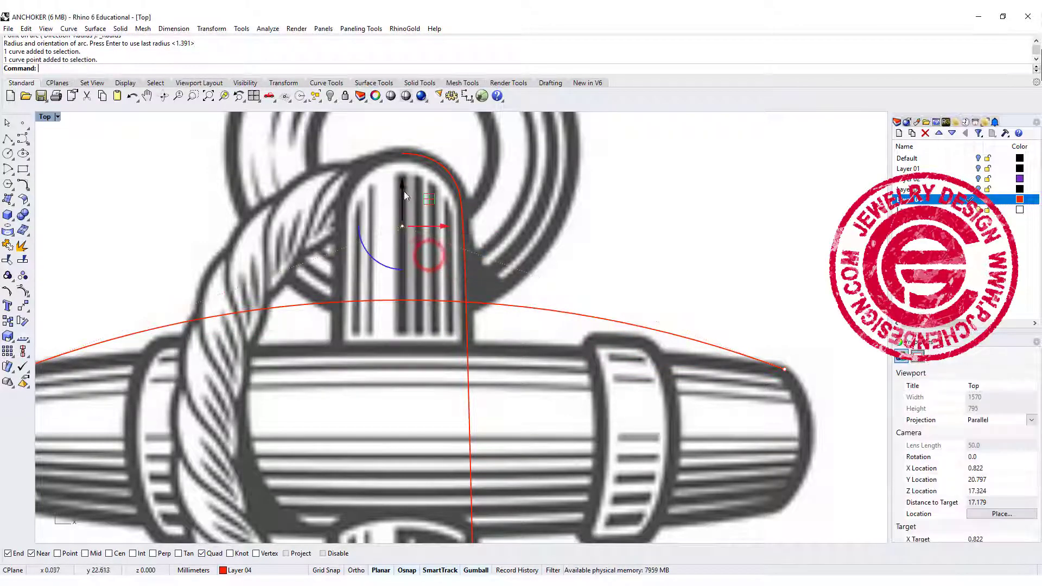
left_click_drag(403, 191, 407, 262)
scroll(574, 266, "down", 4)
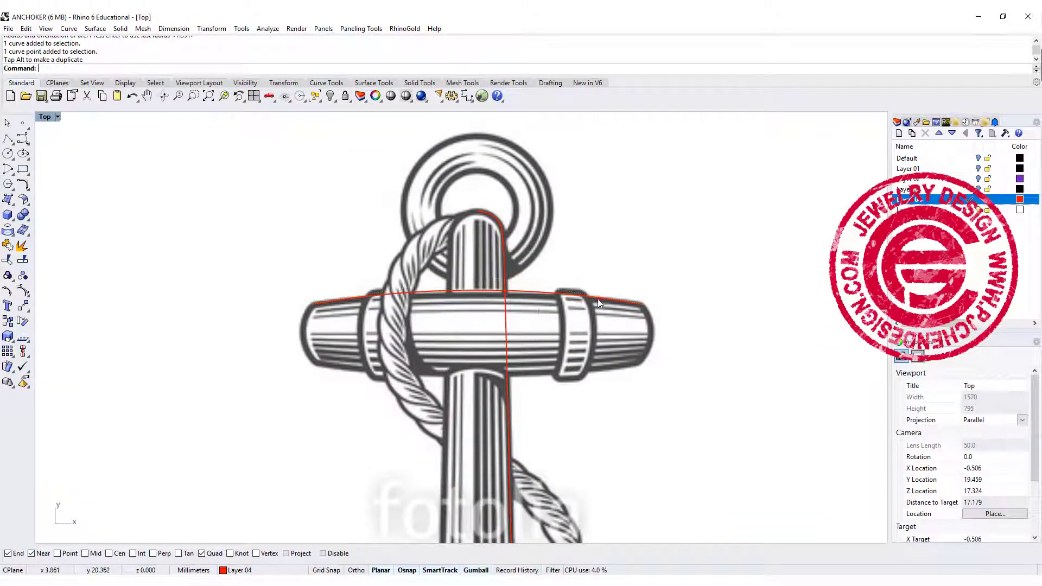
left_click(598, 299)
left_click(632, 328)
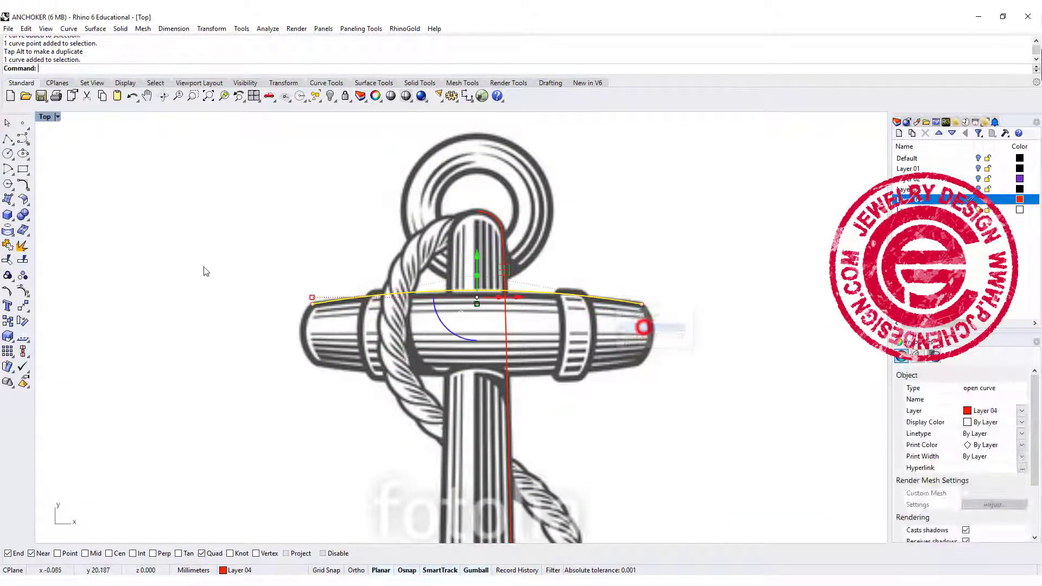
left_click(23, 306)
- Mirror the crossbar's top edge curve downward and nudge the copy up onto the bar's lower edge
left_click(115, 311)
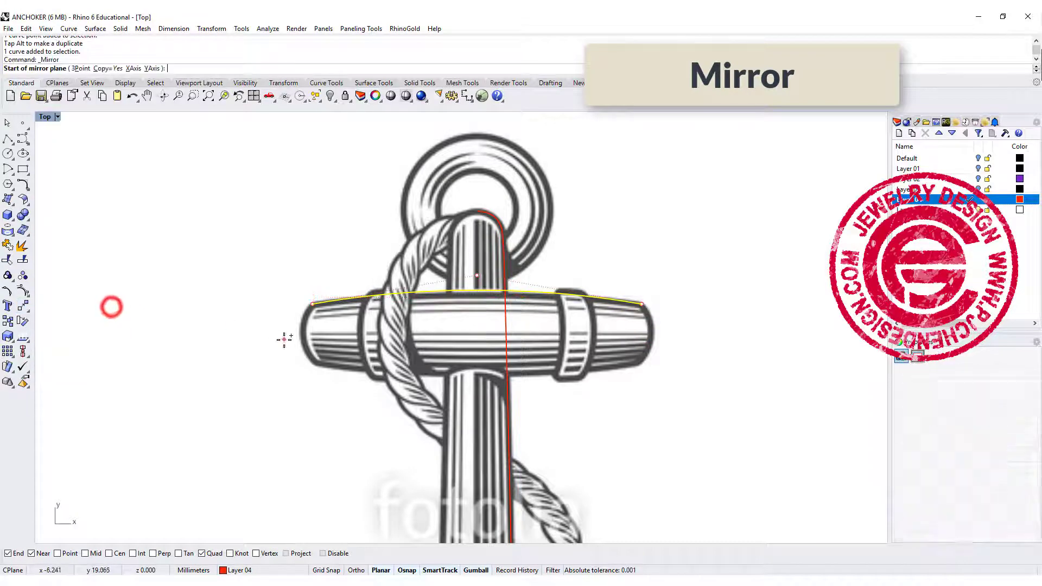
left_click(300, 335)
left_click(671, 335)
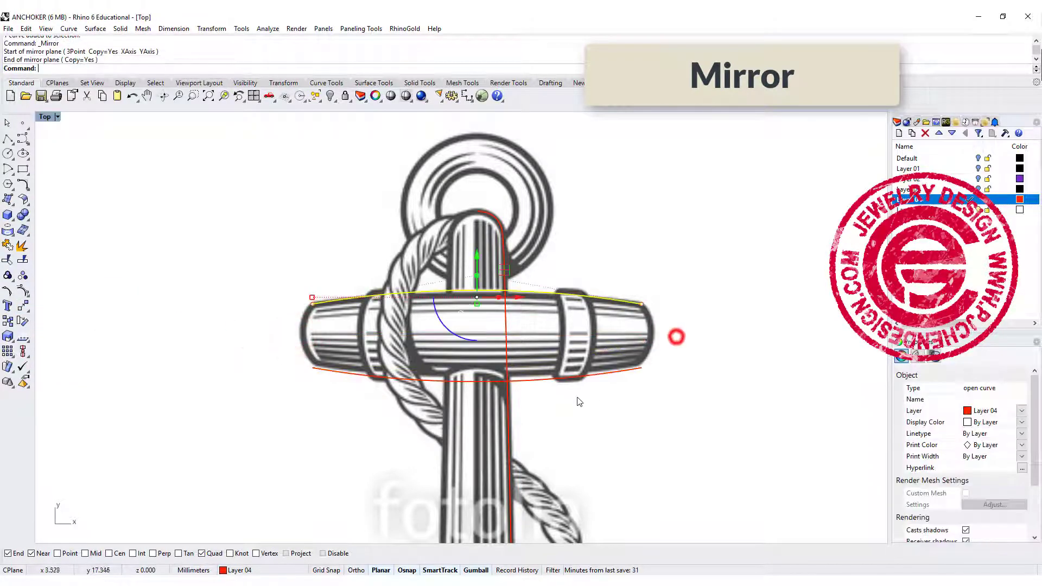
scroll(673, 336, "up", 3)
left_click(519, 372)
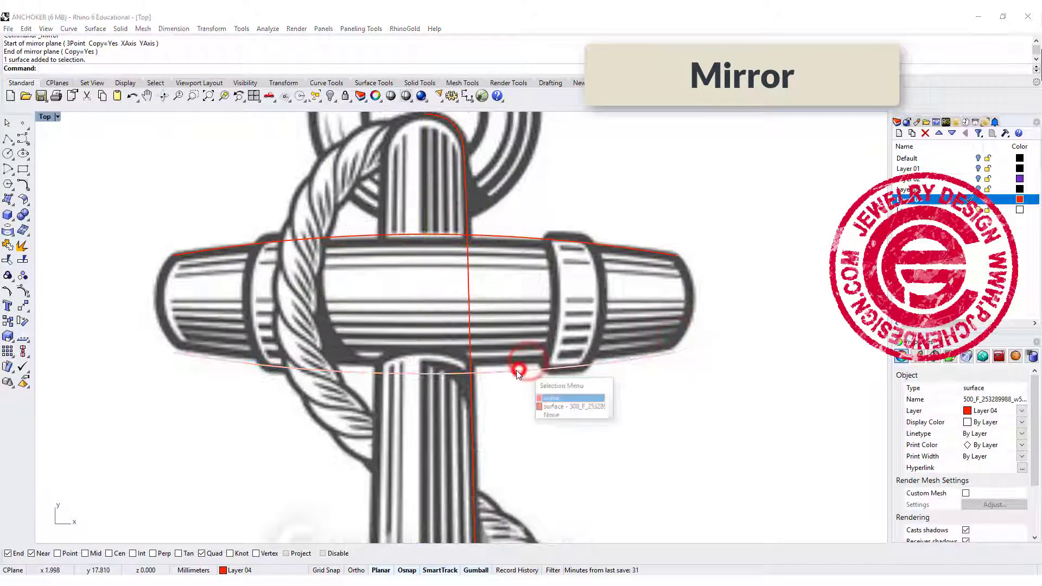
left_click(565, 399)
left_click_drag(423, 324, 424, 317)
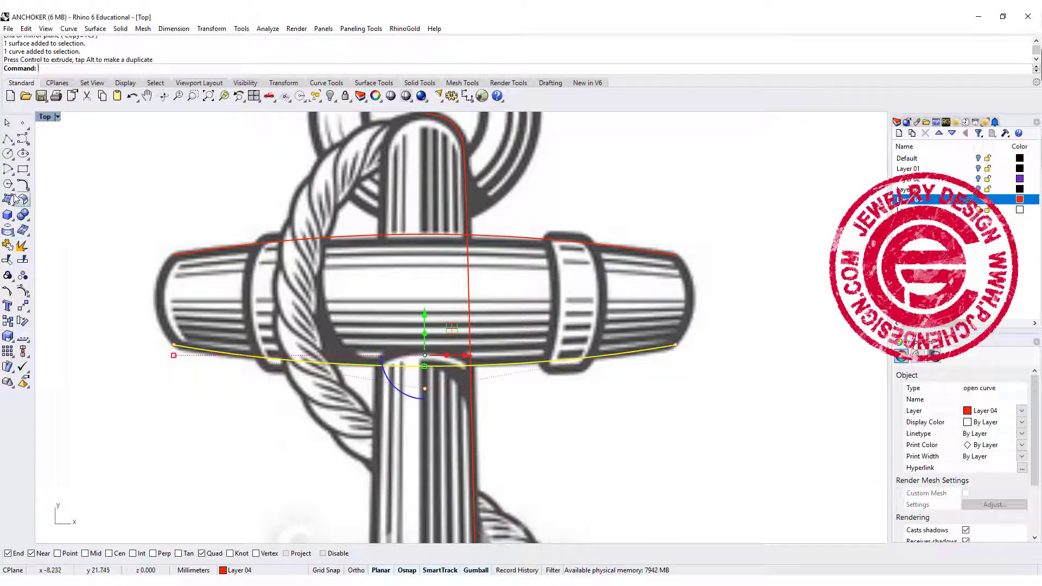
left_click(88, 198)
- Draw a start-end-point arc rounding off the crossbar's left end
left_click(8, 170)
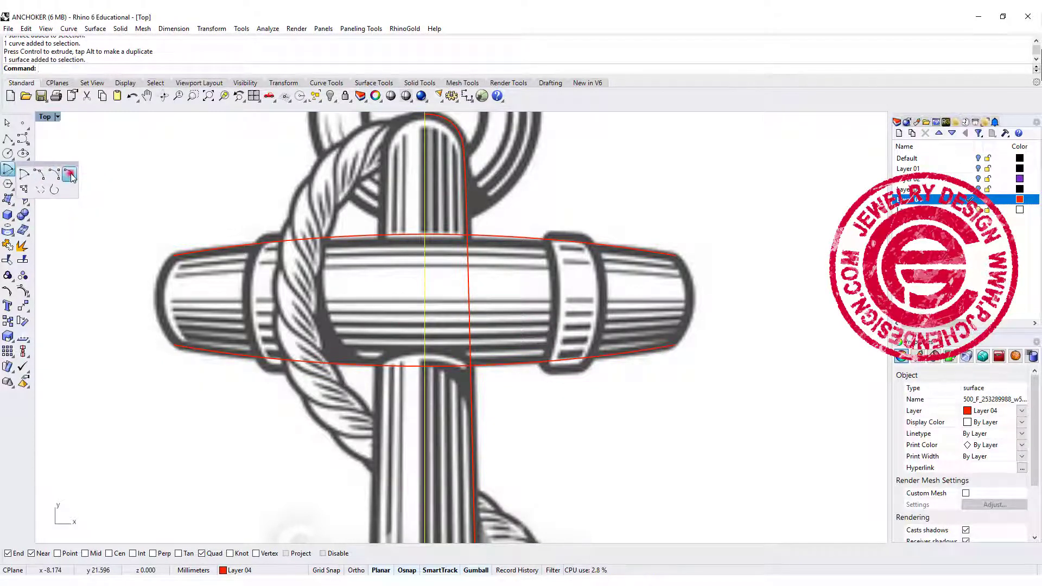
left_click(69, 174)
left_click(173, 255)
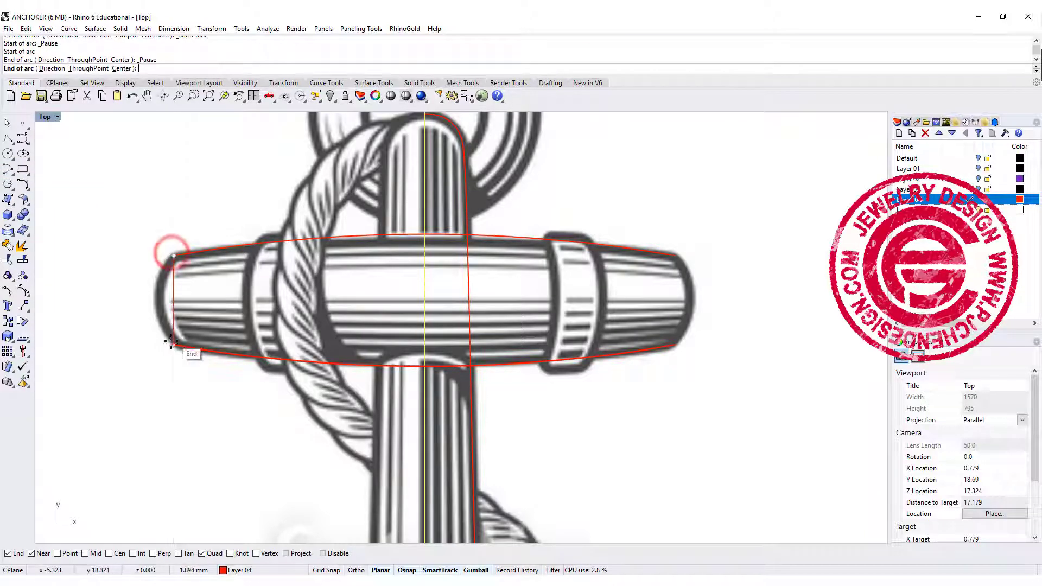
left_click(172, 341)
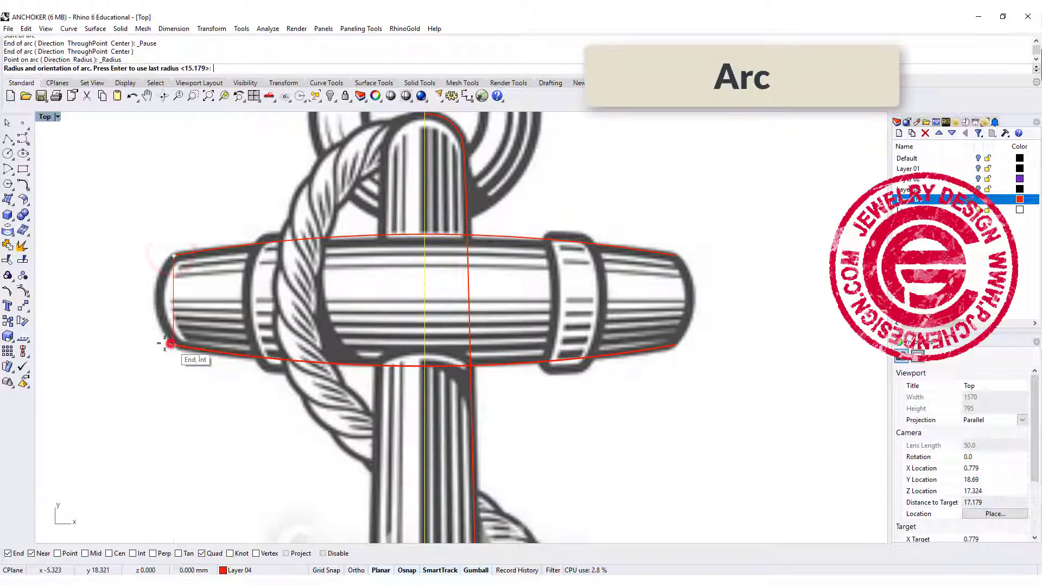
left_click(223, 308)
left_click(157, 299)
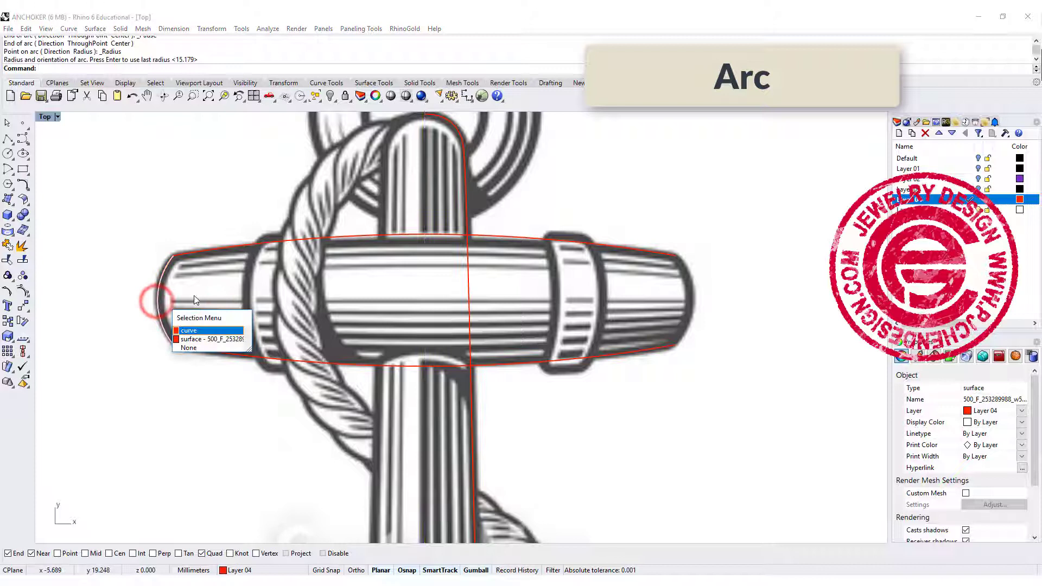
left_click(189, 330)
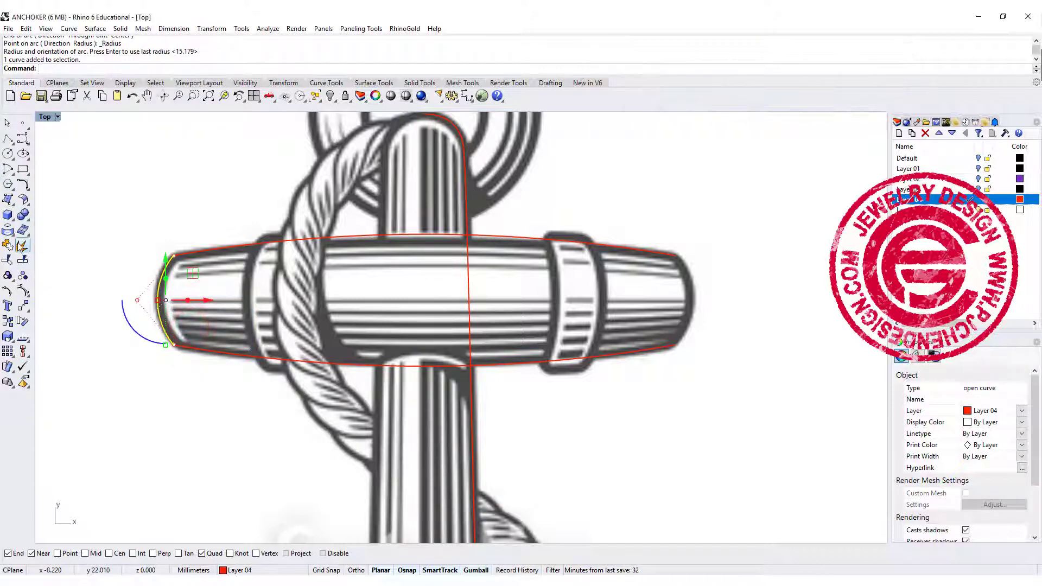
- Mirror the left end arc across the shaft's centre line to cap the right end
left_click(22, 305)
left_click(112, 312)
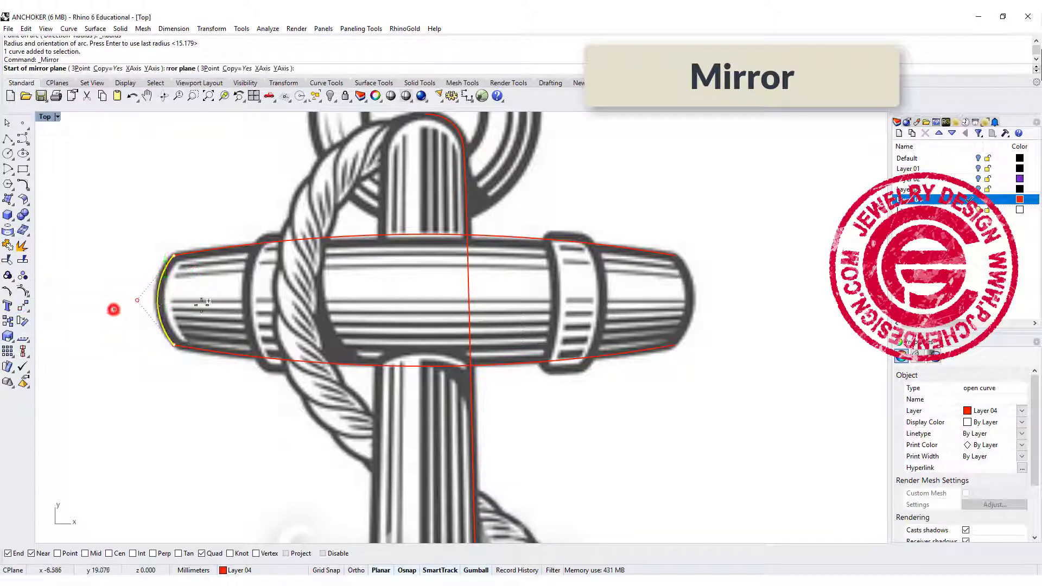
left_click(424, 367)
left_click(430, 305)
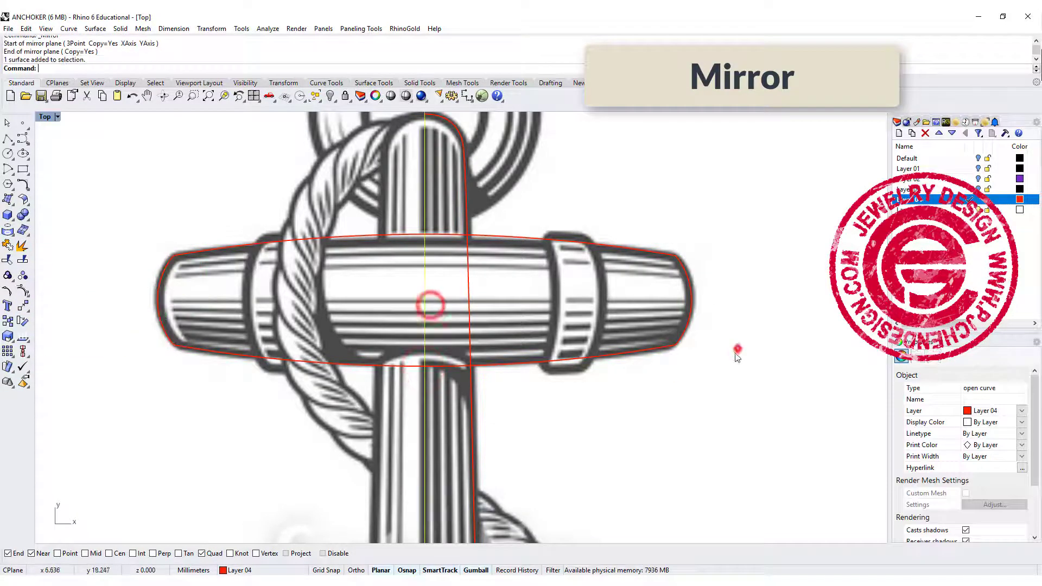
left_click_drag(107, 219, 523, 232)
key("ctrl+z")
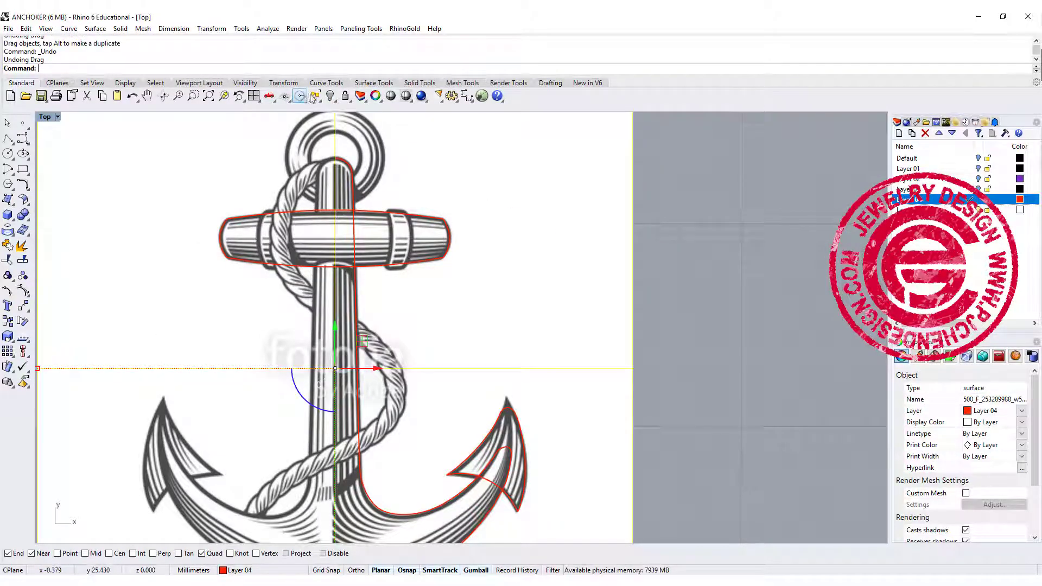
- Hide the reference picture and centre the anchor curves in the view
left_click(329, 96)
scroll(475, 249, "down", 3)
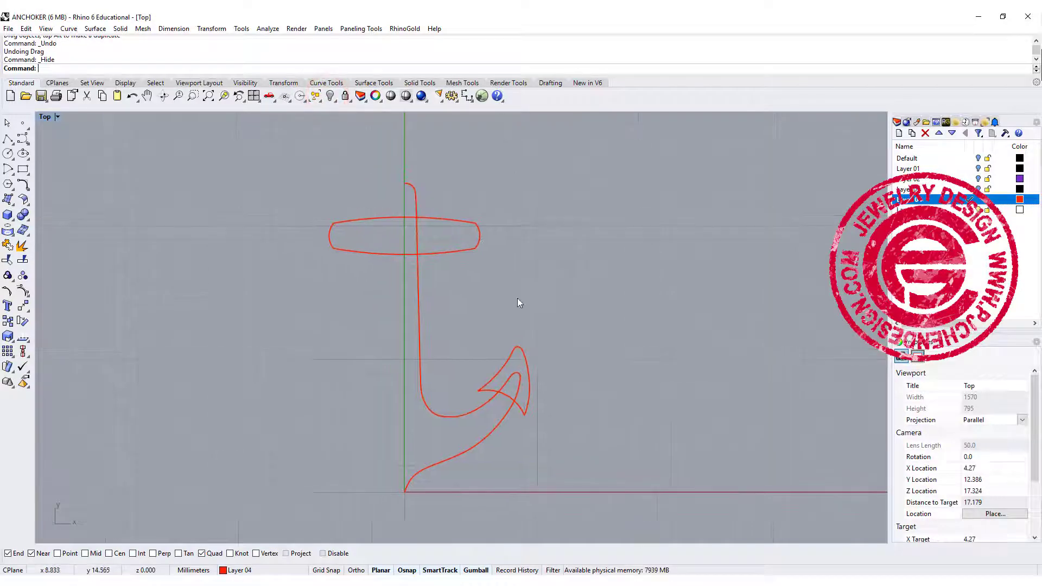
right_click_drag(487, 325, 527, 333)
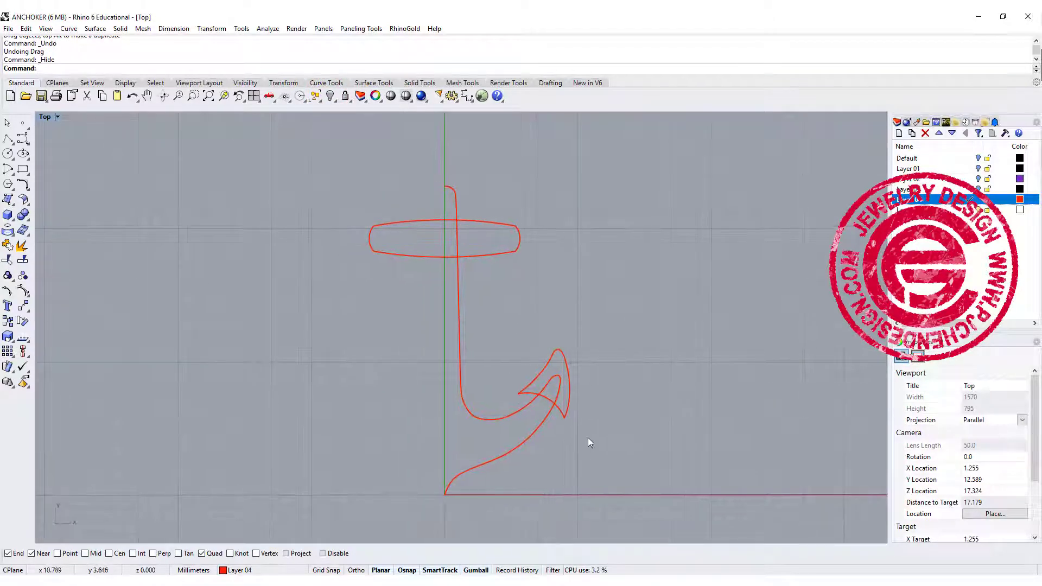
- Mirror the half outline across the centre line, then join the lower curves into one closed curve
left_click(444, 494)
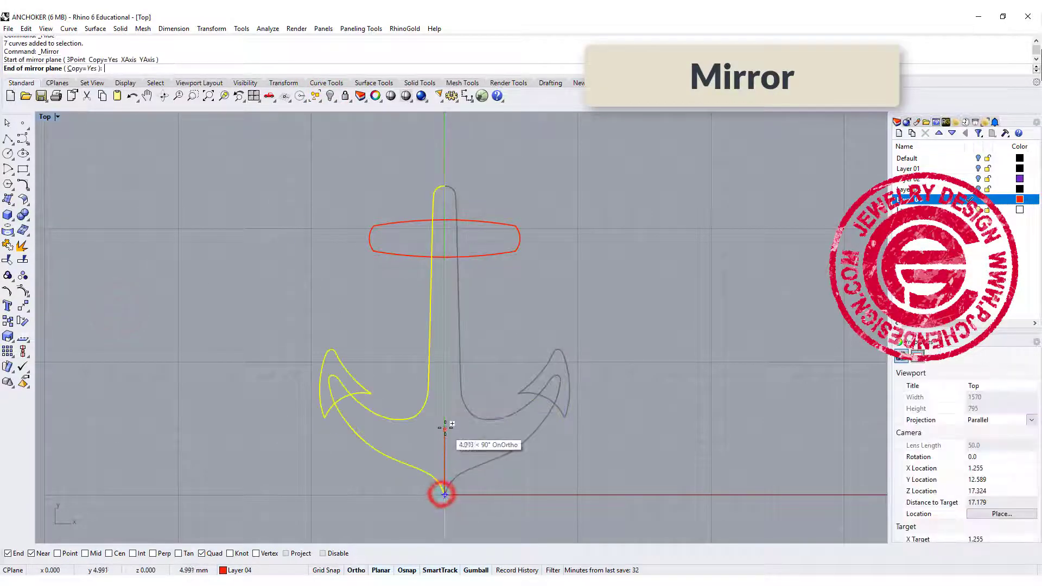
left_click(445, 428)
left_click(661, 391)
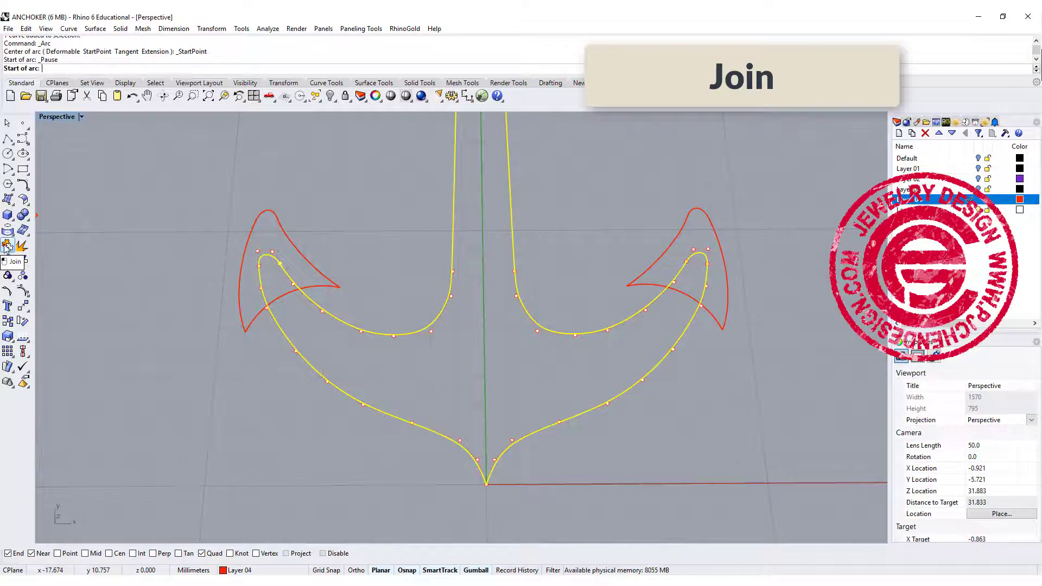
left_click(8, 245)
- Split the joined closed anchor curve at points near the left and right fluke tips
left_click(518, 369)
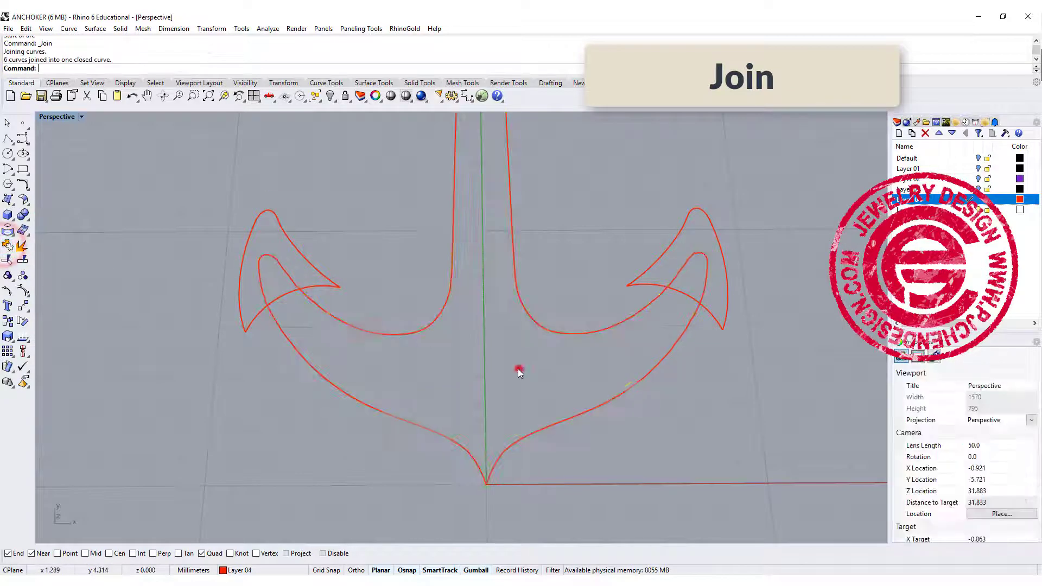
left_click(322, 310)
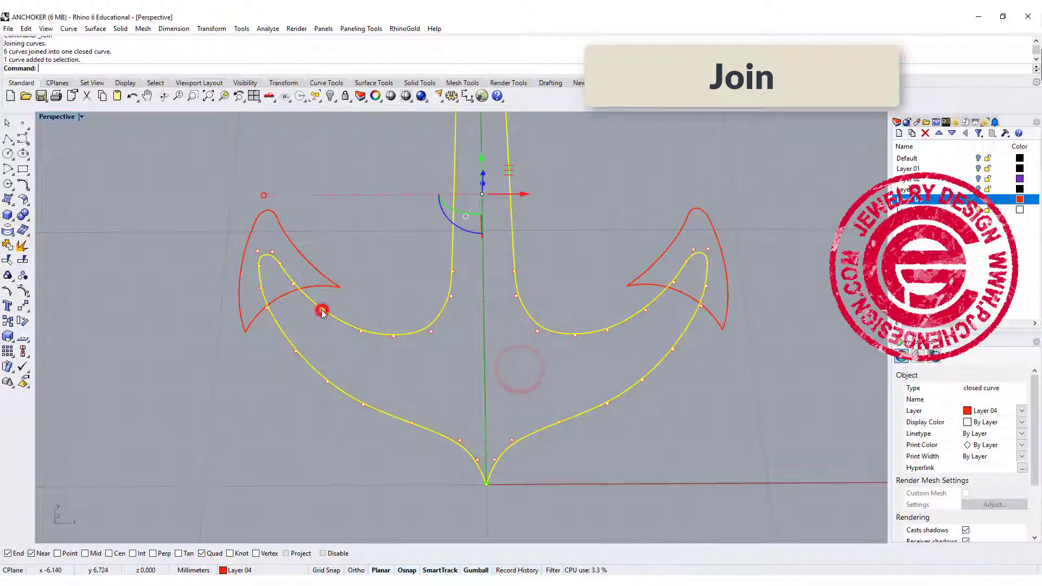
left_click(23, 261)
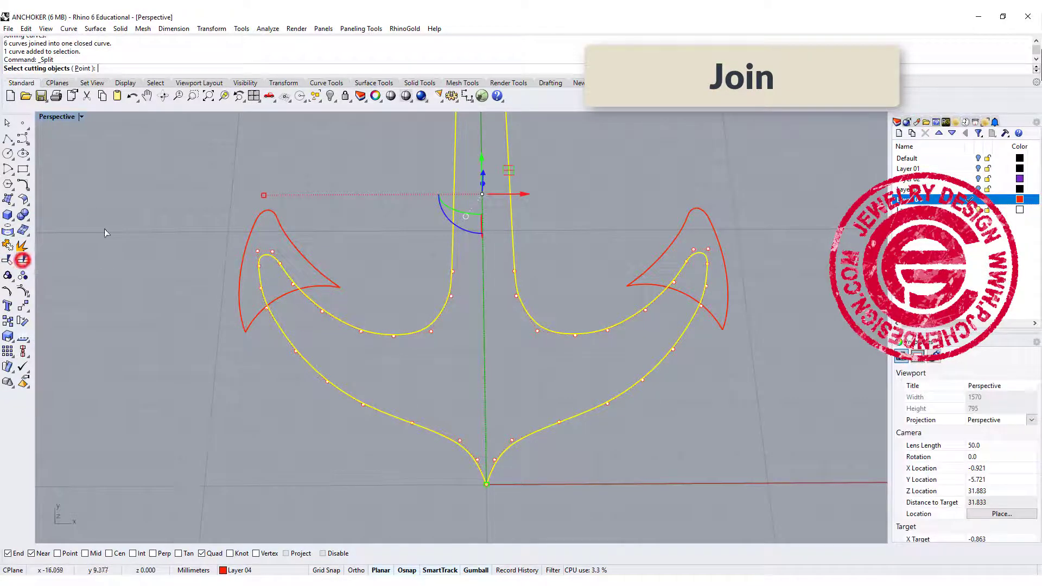
left_click(83, 69)
scroll(271, 233, "up", 6)
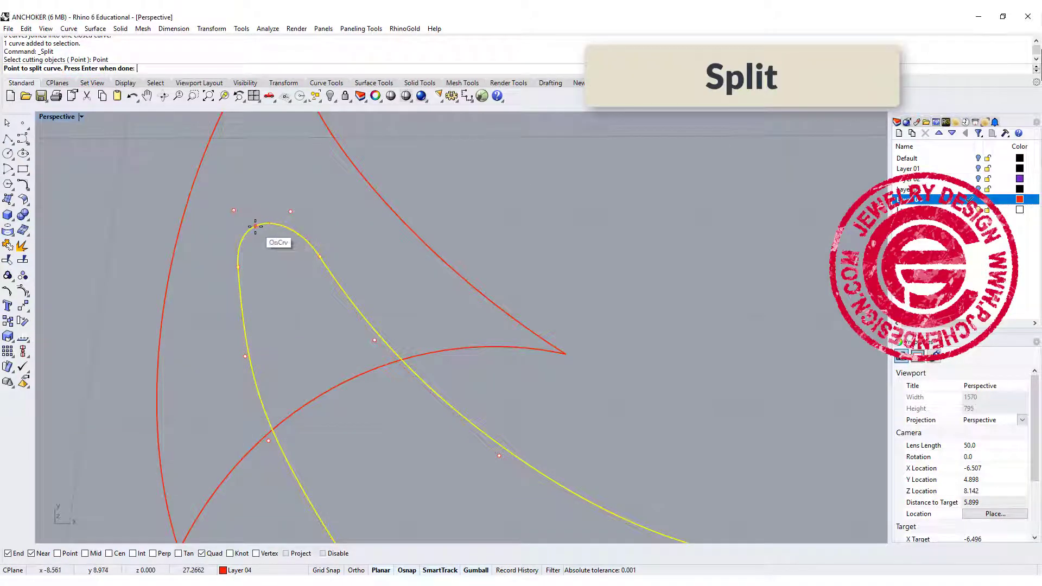
left_click(257, 224)
scroll(609, 353, "down", 6)
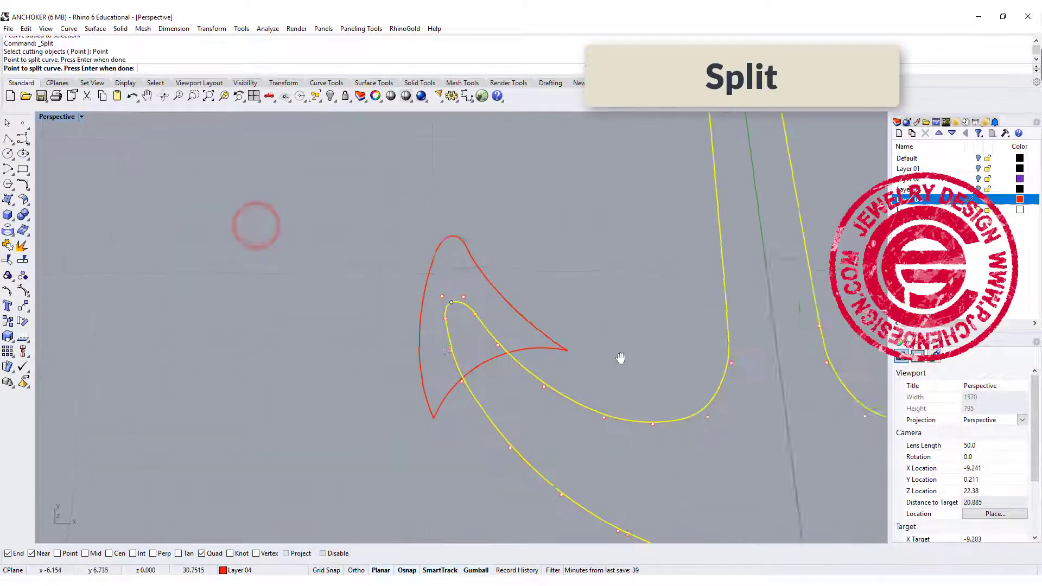
scroll(802, 302, "up", 5)
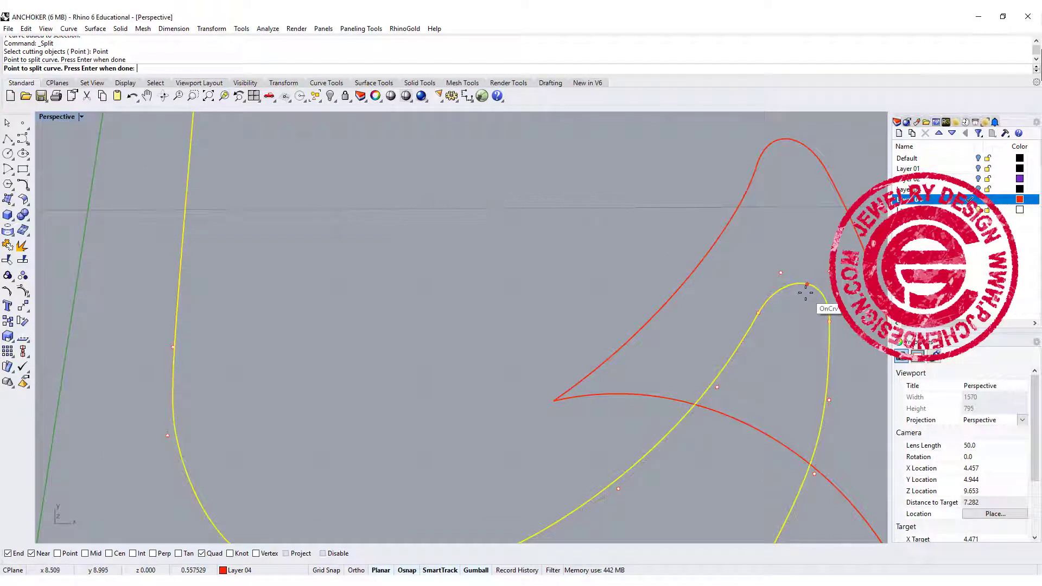
left_click(805, 293)
scroll(739, 293, "down", 5)
key("Return")
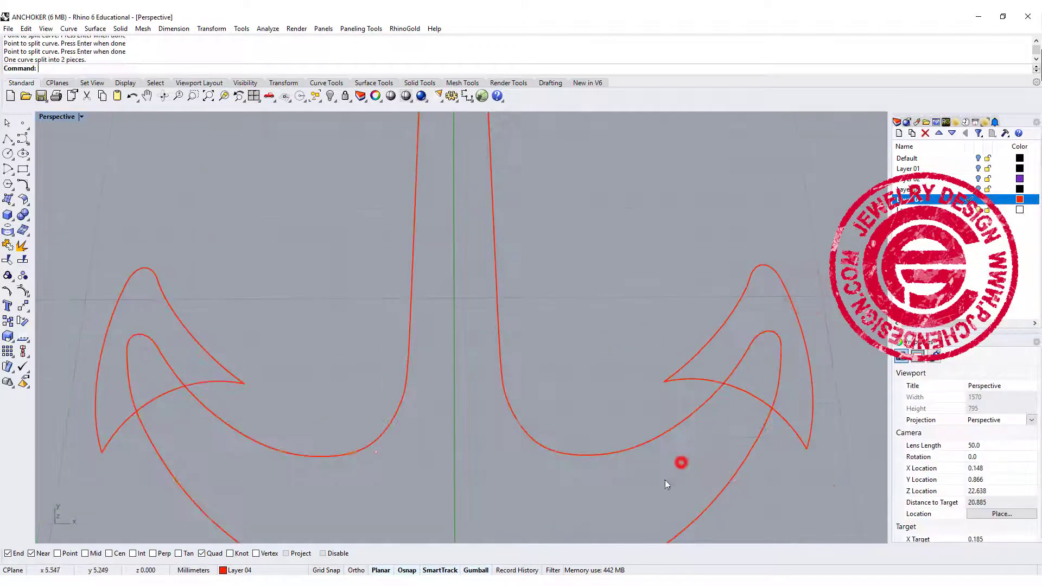
- Bring the whole anchor back into view and check the split curve pieces
scroll(665, 480, "down", 5)
right_click_drag(521, 420, 441, 354, "shift")
left_click(543, 394)
left_click(555, 455)
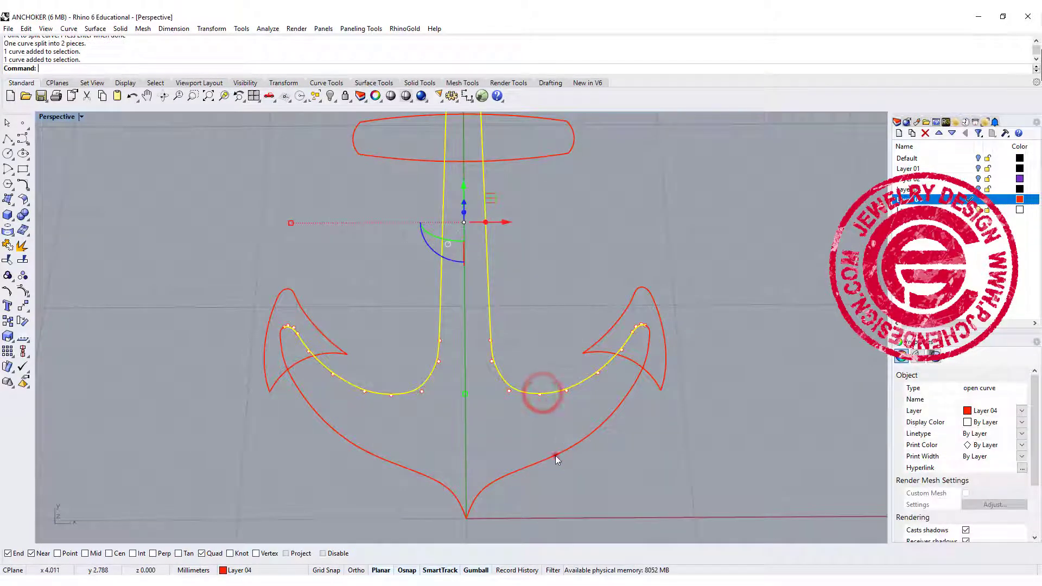
left_click(554, 452)
left_click(602, 481)
left_click(7, 170)
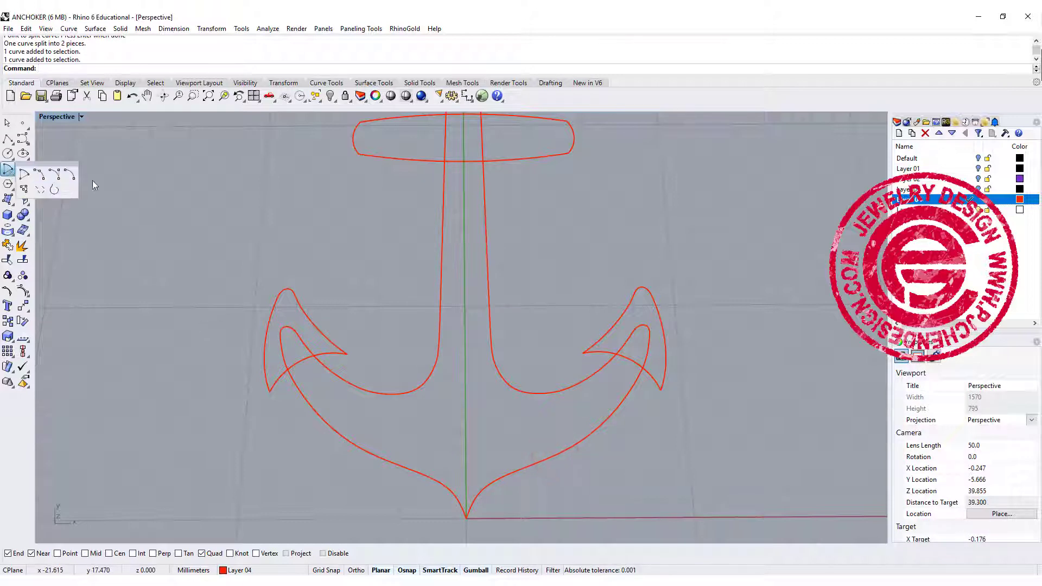
- Draw an arc from the left fluke tip to the right fluke tip, bulging across the arms
left_click(69, 174)
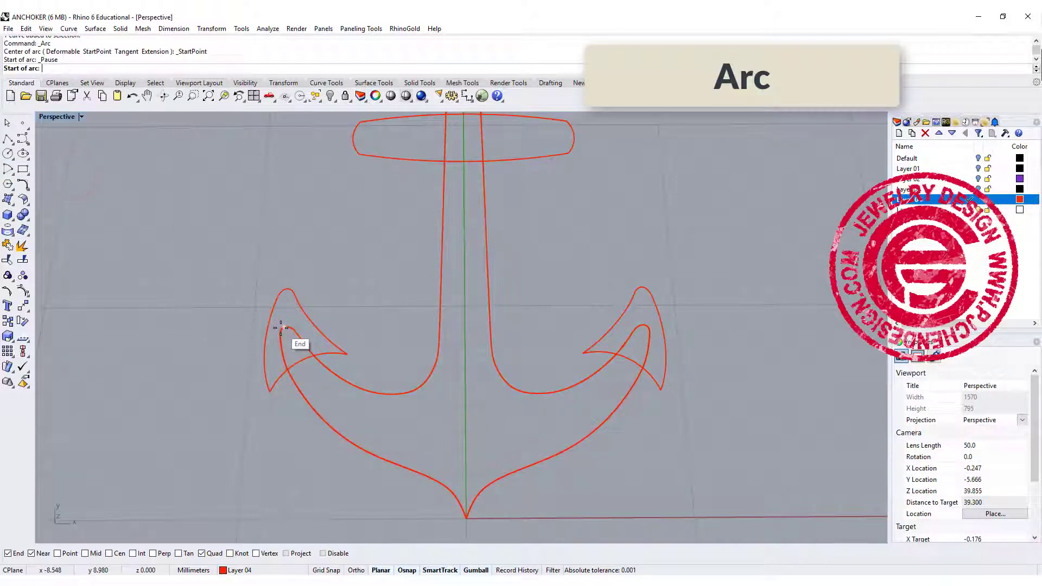
left_click(281, 329)
left_click(643, 324)
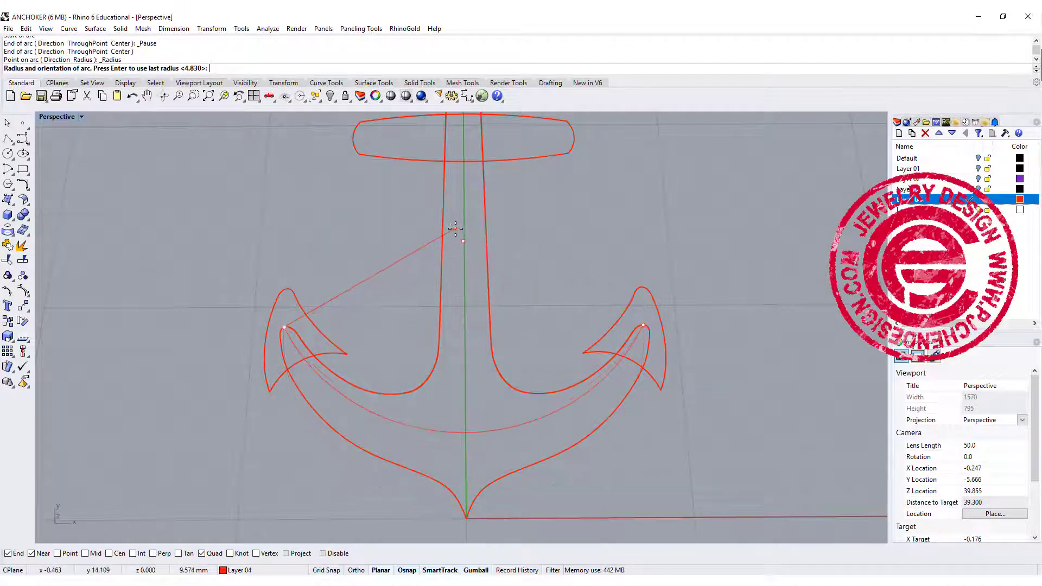
left_click(454, 228)
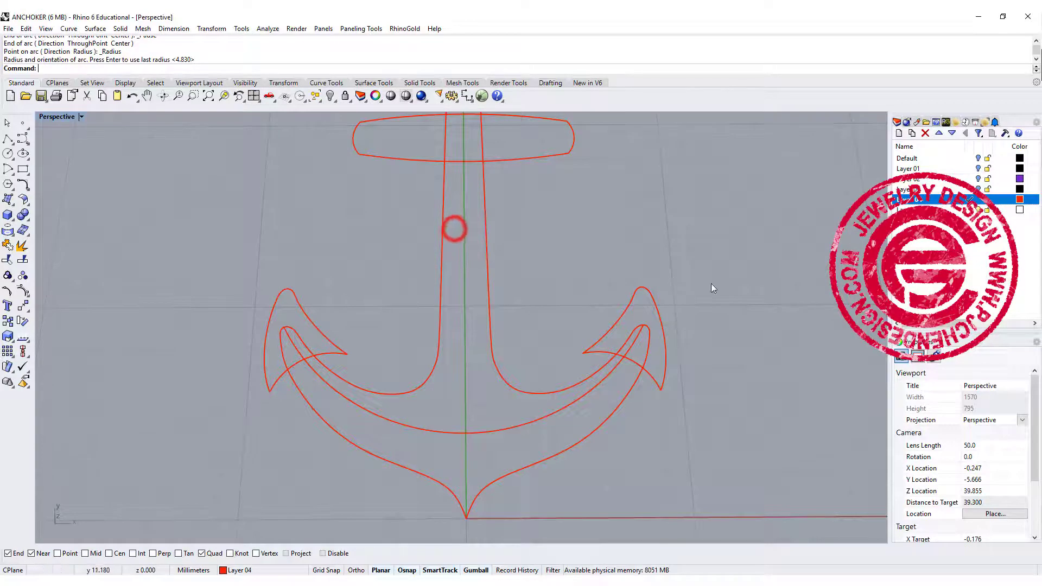
right_click_drag(714, 288, 633, 280)
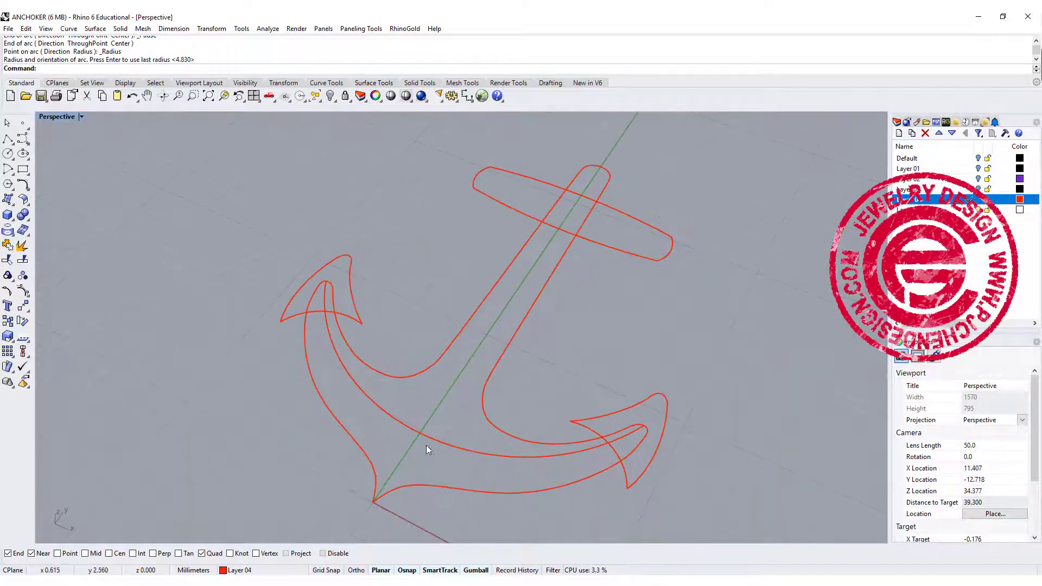
right_click_drag(484, 429, 452, 325)
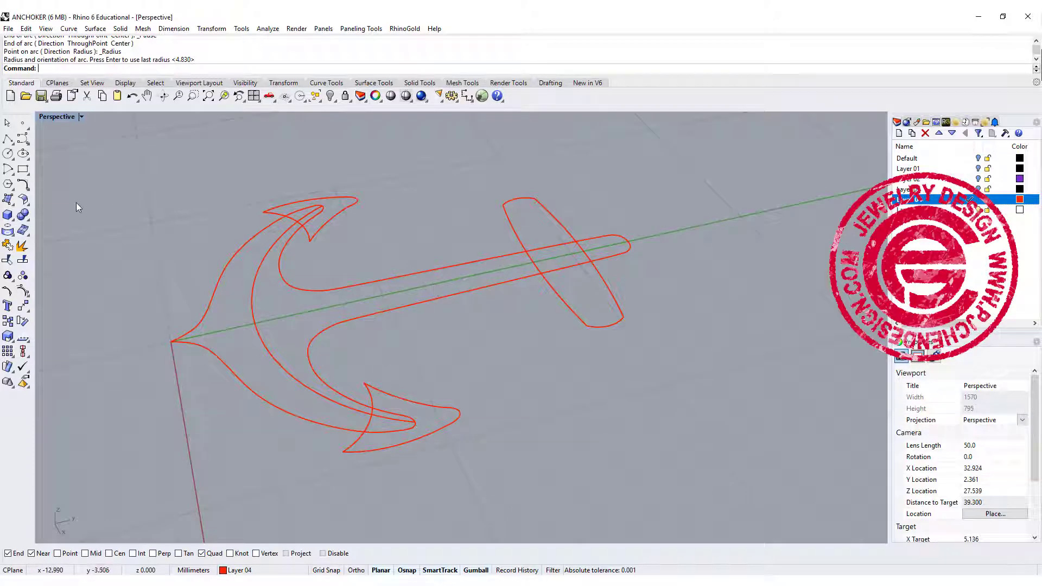
left_click(23, 138)
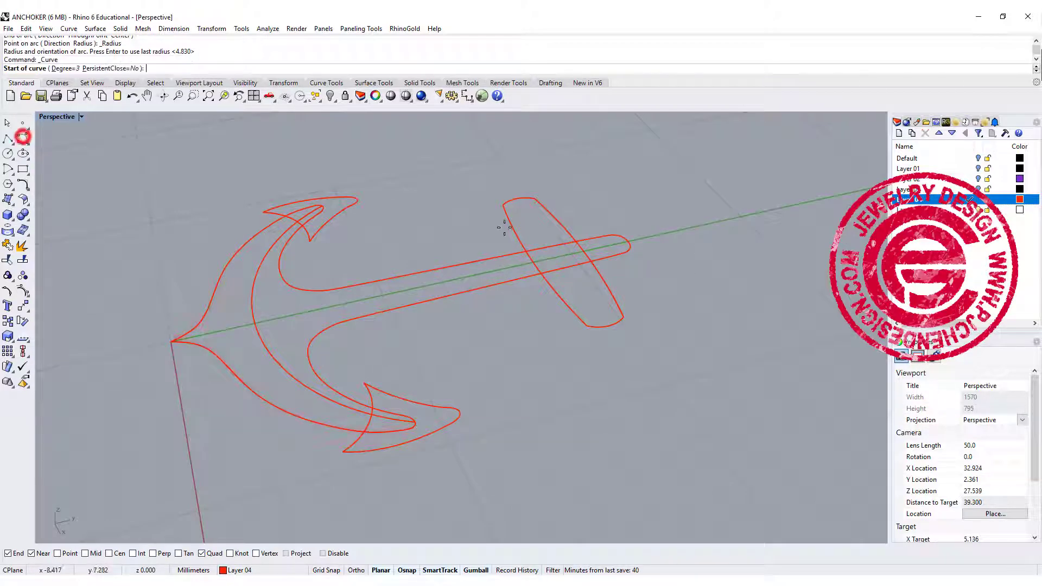
- In the Right view, draw a domed control-point curve from the shank's top end to the bottom tip
left_click(627, 239)
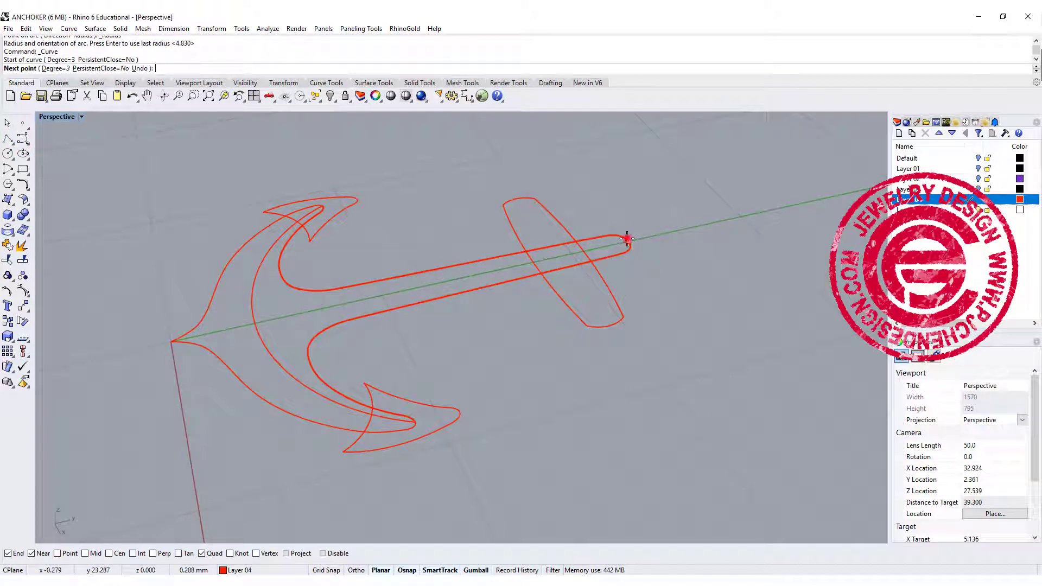
double_click(59, 117)
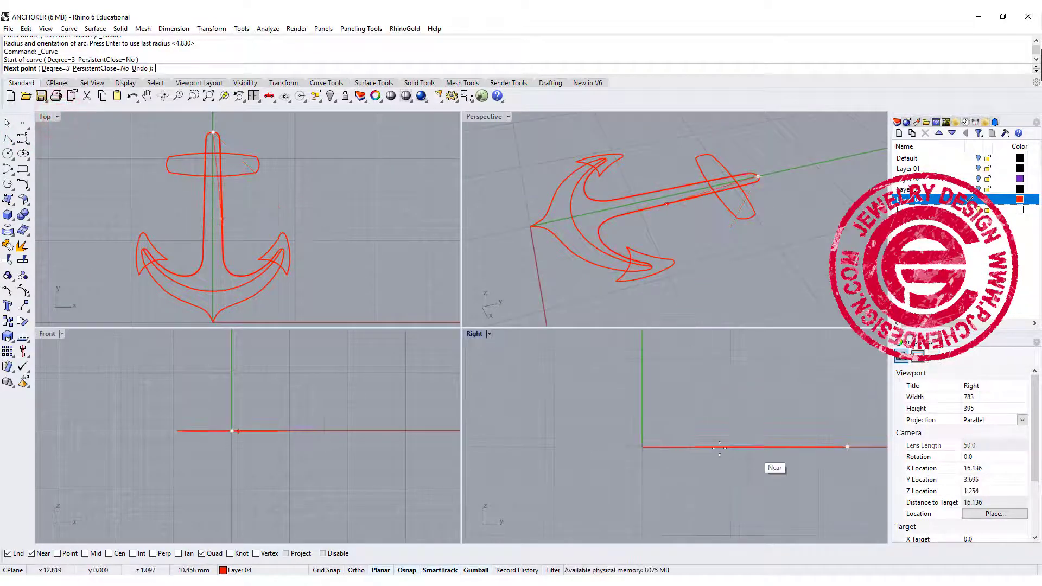
right_click_drag(719, 448, 589, 455)
scroll(705, 449, "up", 10)
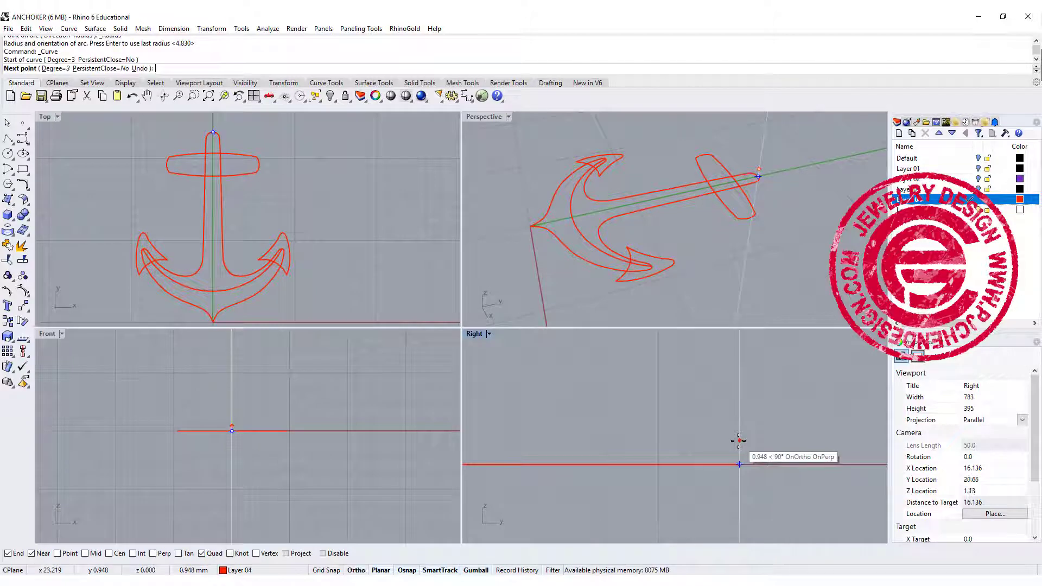
left_click(739, 440)
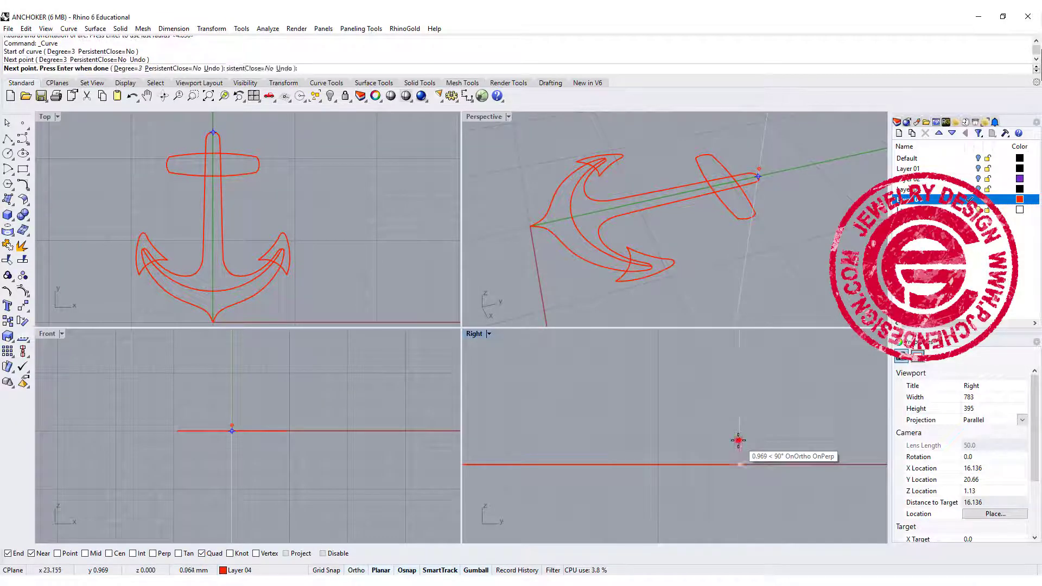
left_click(710, 416)
scroll(727, 418, "down", 3)
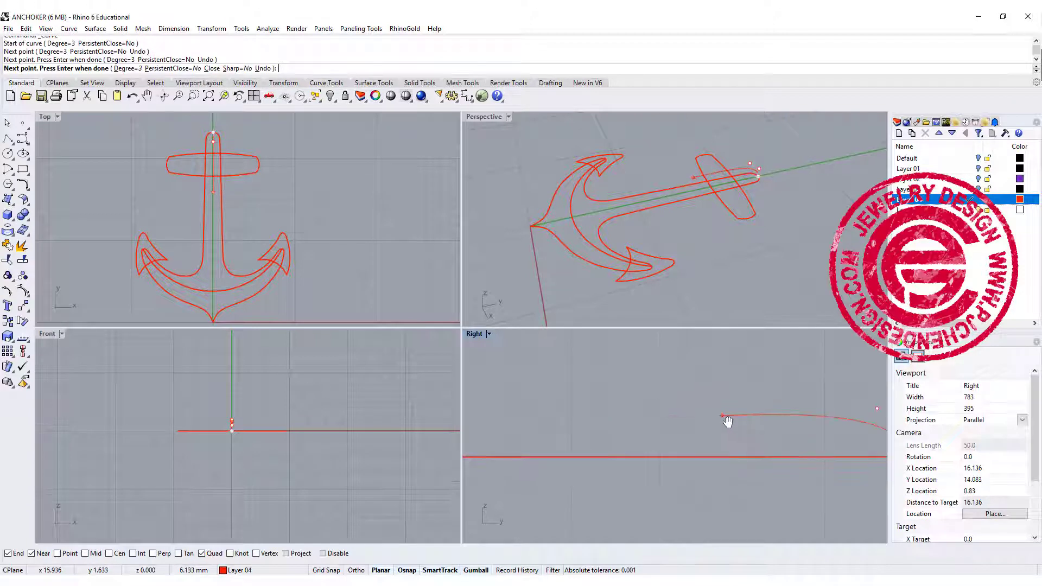
scroll(624, 418, "up", 4)
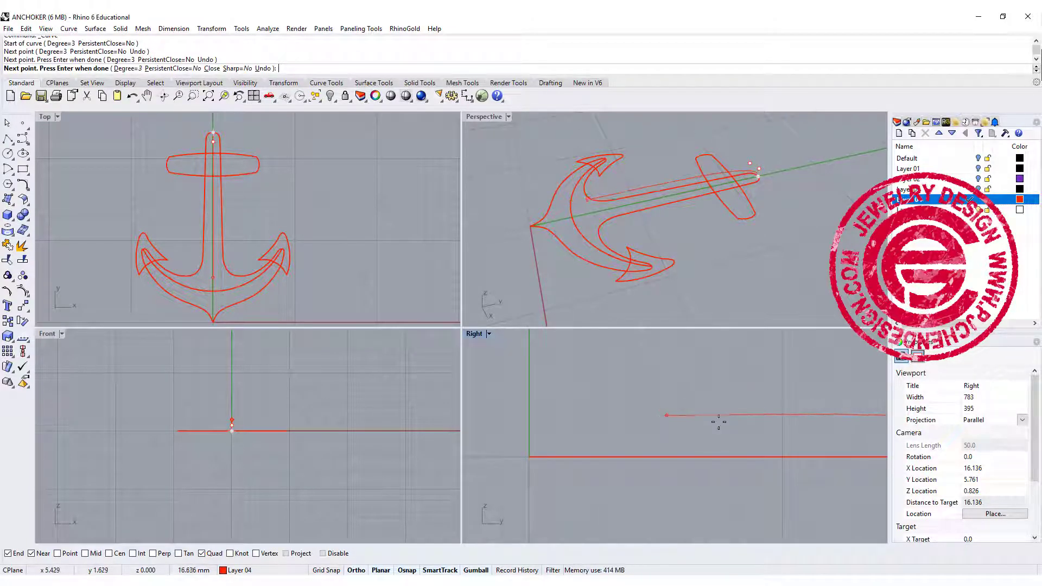
left_click(640, 410)
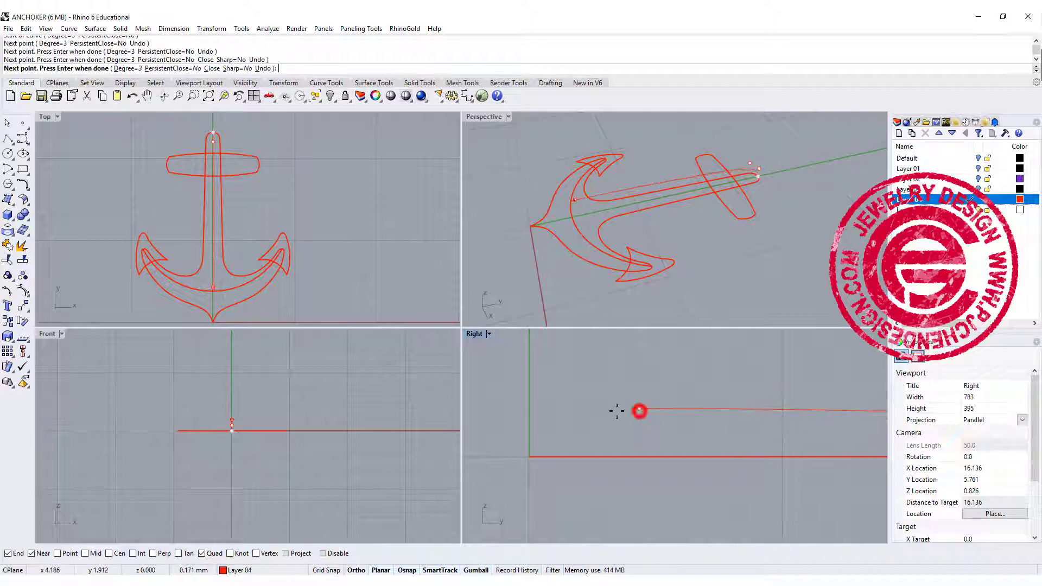
left_click(587, 411)
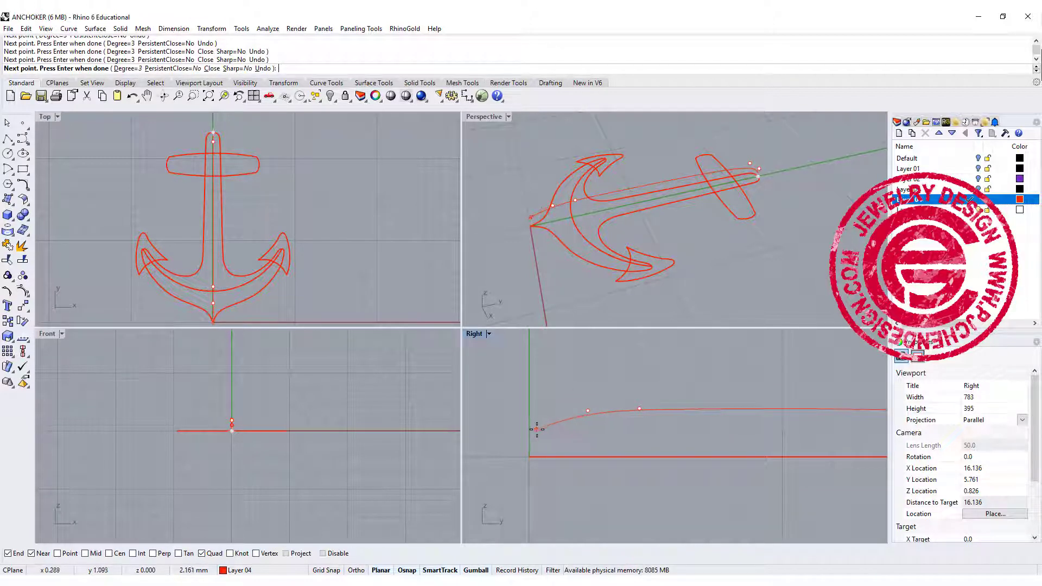
right_click(527, 457)
- Centre the full profile in the side view, then maximize and orbit the Perspective view
right_click_drag(622, 442, 593, 442)
scroll(640, 436, "down", 8)
right_click_drag(763, 432, 700, 433)
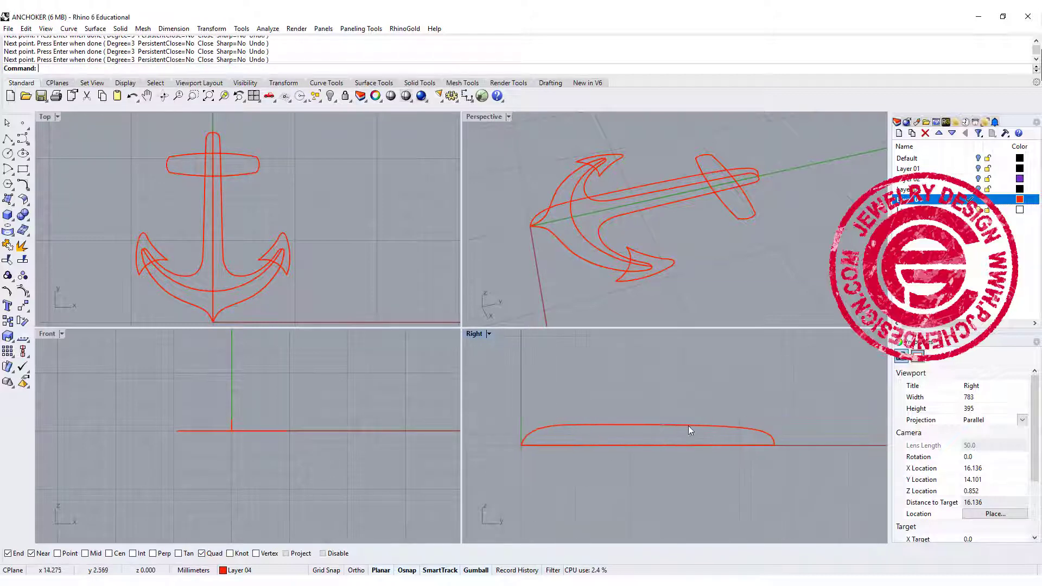
right_click_drag(677, 213, 544, 151)
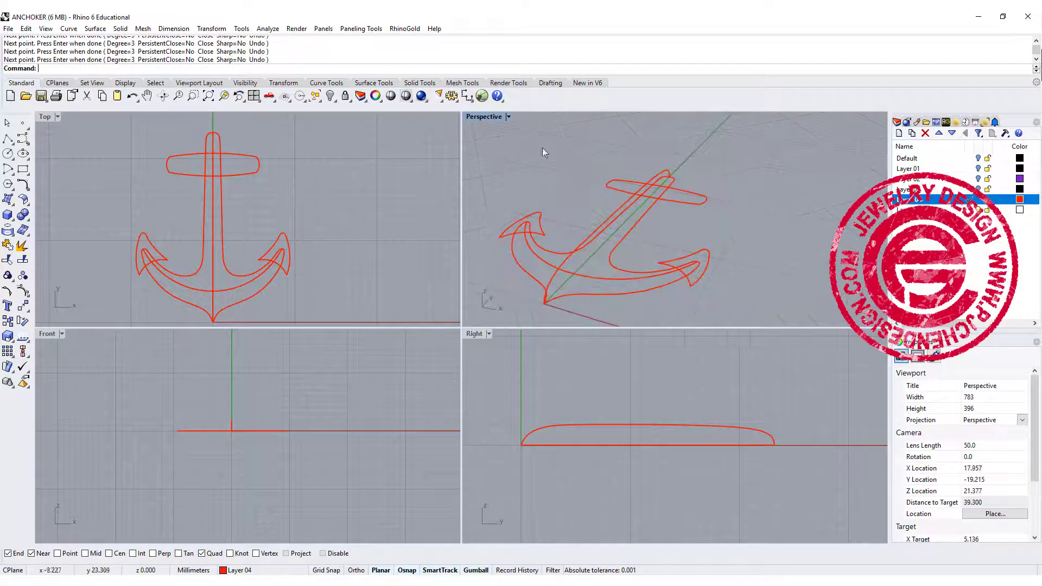
double_click(478, 116)
right_click_drag(486, 263, 453, 306)
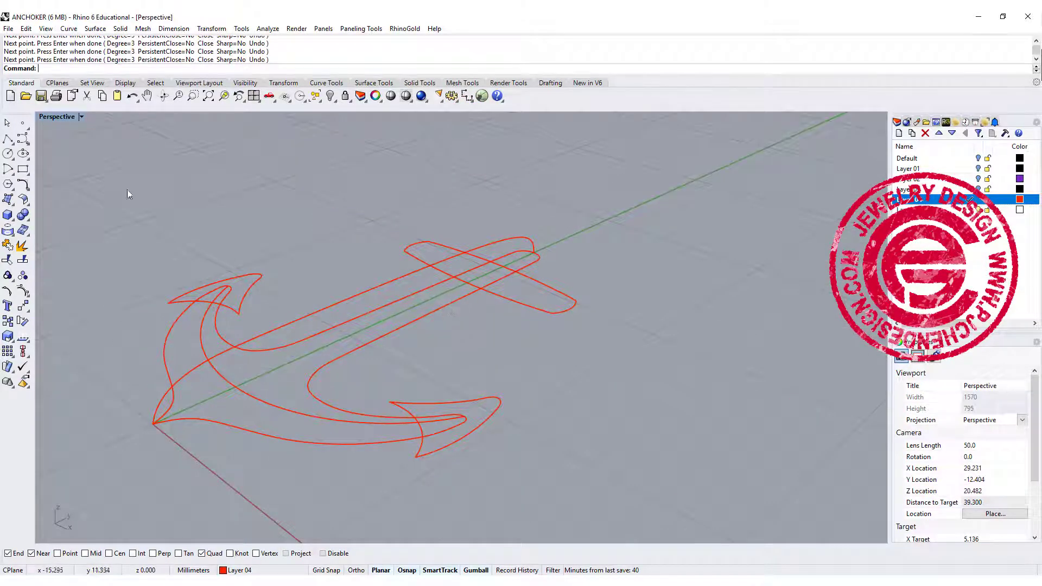
- Draw a vertical line from the arc's lowest point up to the side-profile curve
left_click(7, 140)
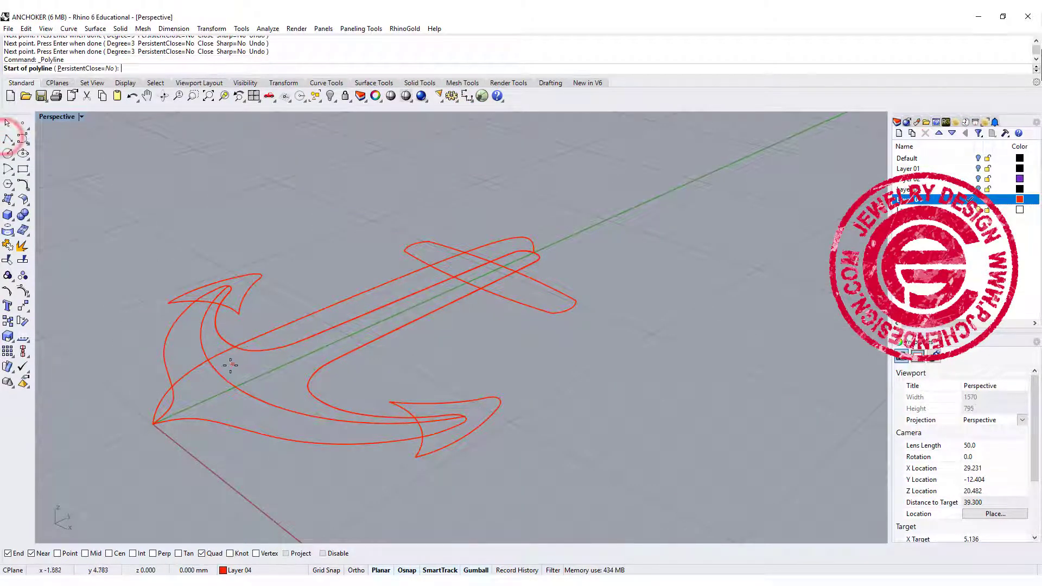
right_click_drag(230, 365, 254, 332)
left_click(299, 457)
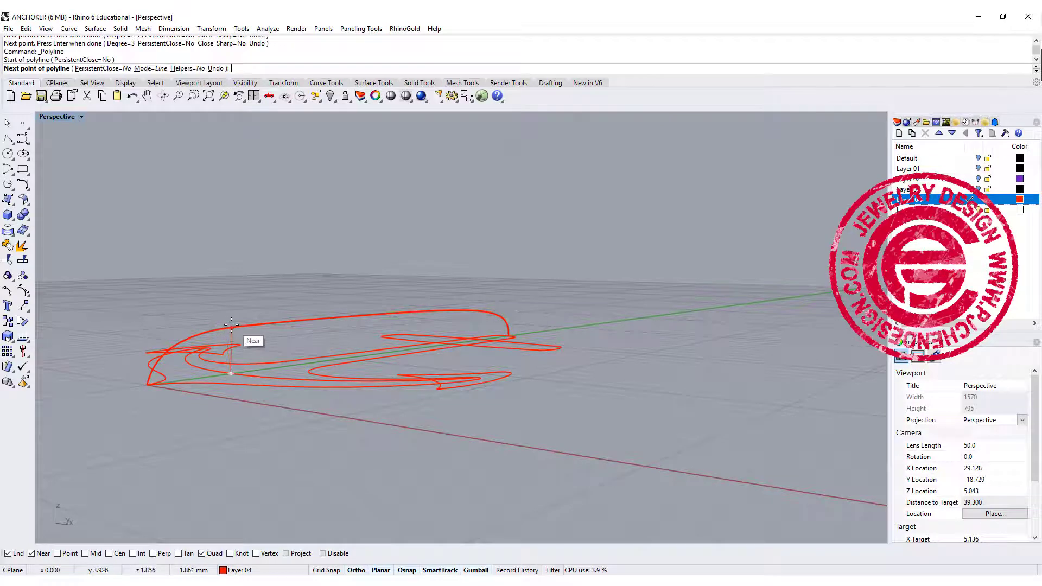
key("ctrl+m")
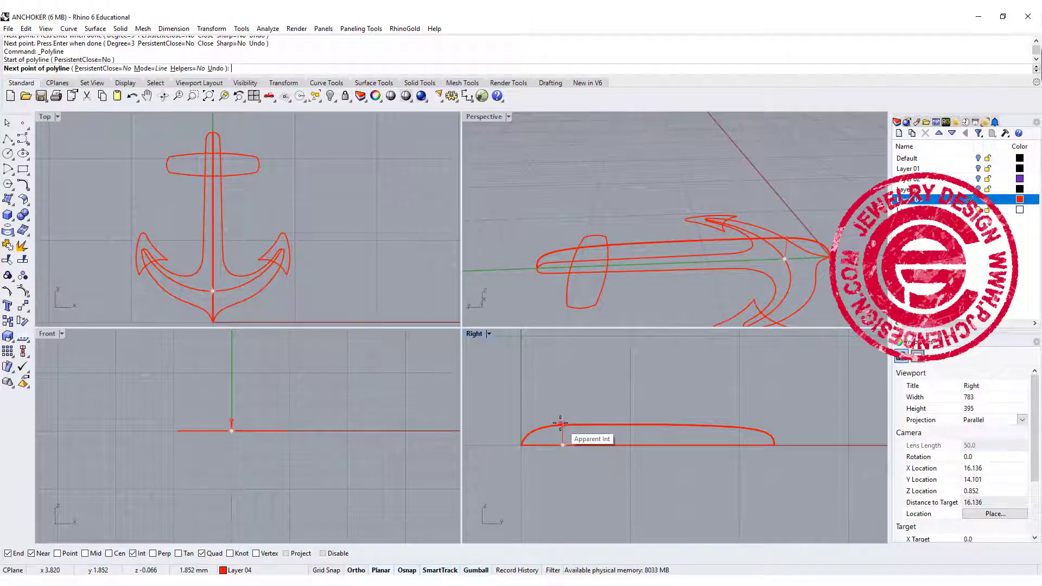
left_click(560, 423)
key("Return")
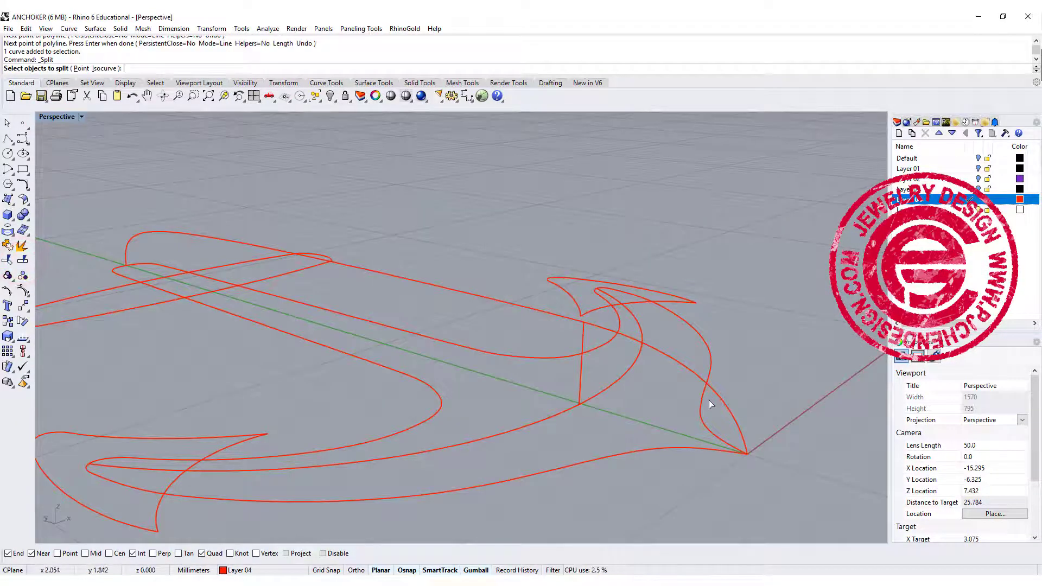
- Split the profile curve using the vertical line as cutter and remove the leftover piece
left_click(673, 360)
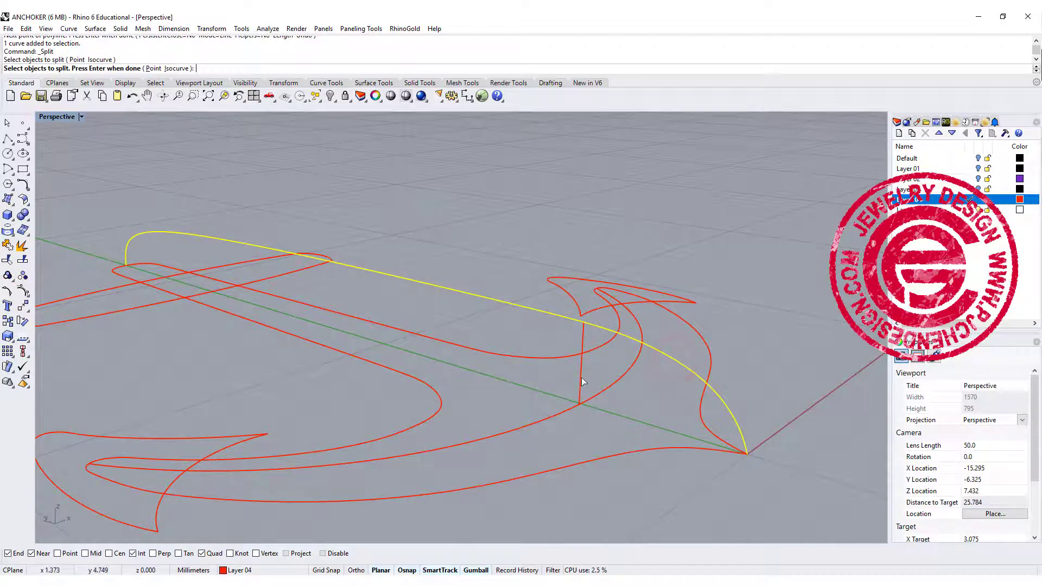
key("Return")
left_click(581, 379)
key("Return")
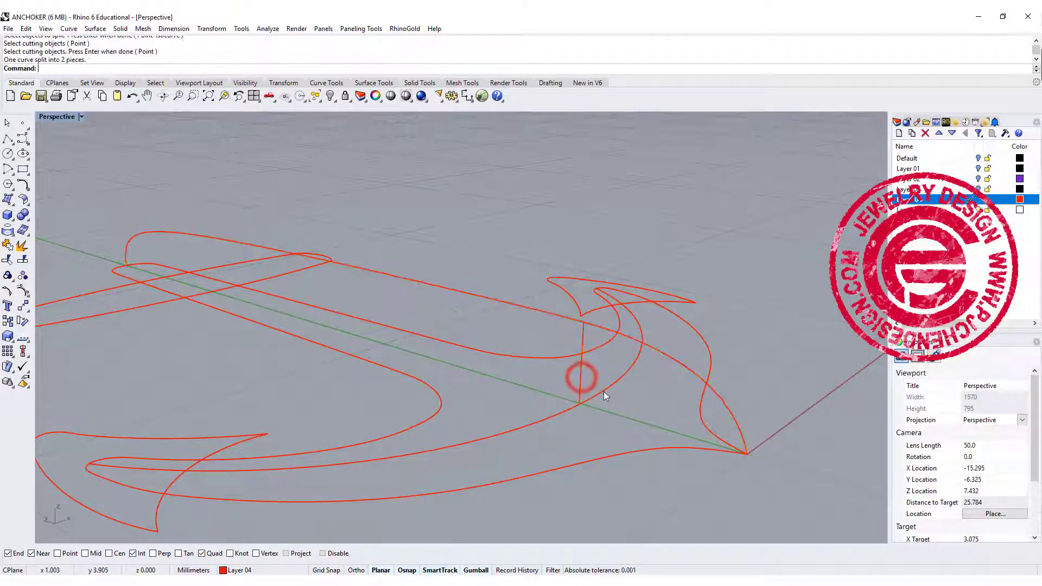
left_click(674, 362)
key("Escape")
right_click_drag(759, 310, 525, 389)
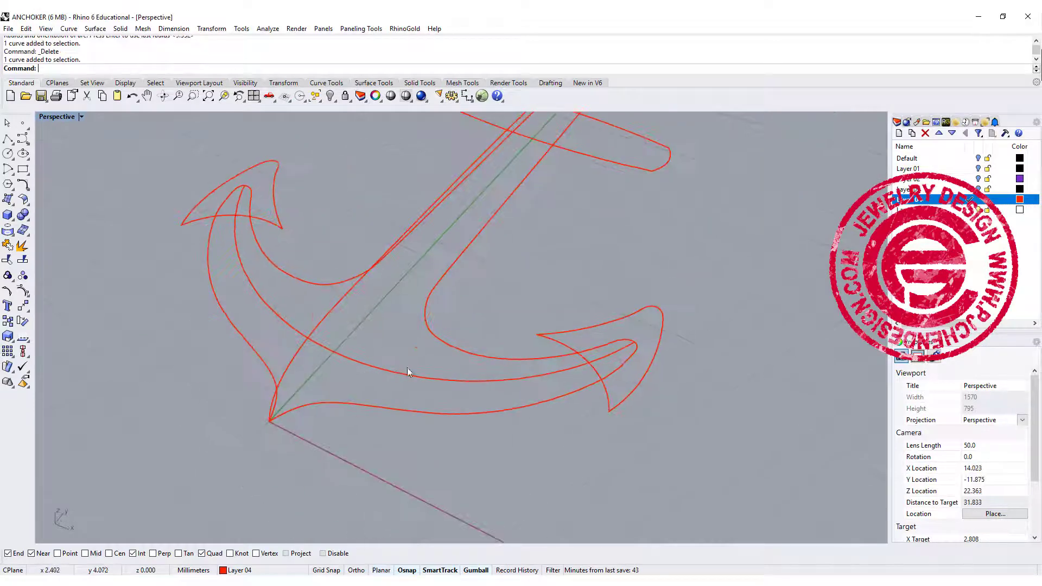
right_click_drag(409, 369, 381, 341)
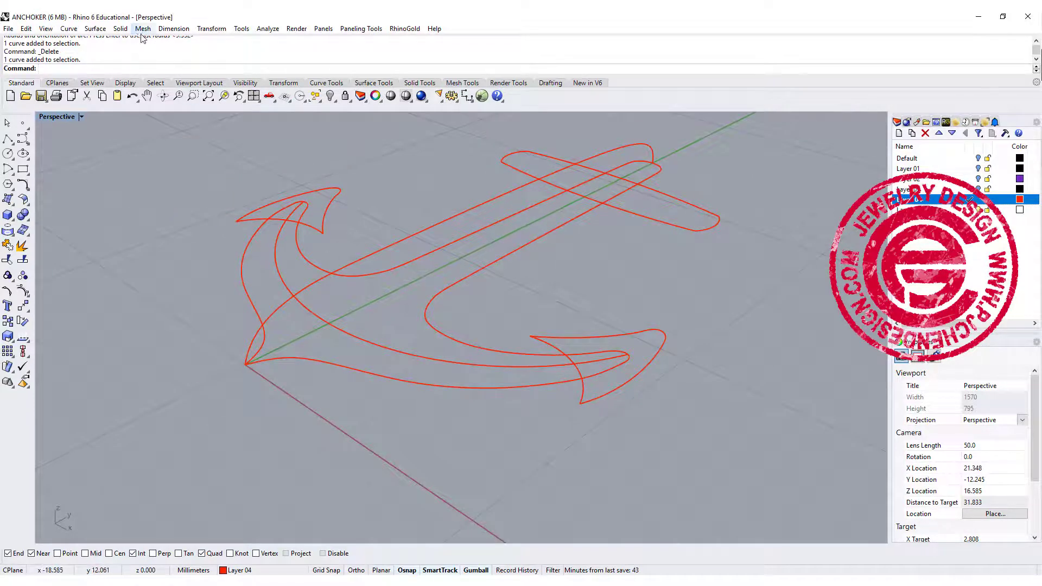
- Sweep 2 Rails along the outer and inner arm curves with the profile as cross section to form the arm surface
left_click(143, 30)
mouse_move(112, 29)
left_click(133, 73)
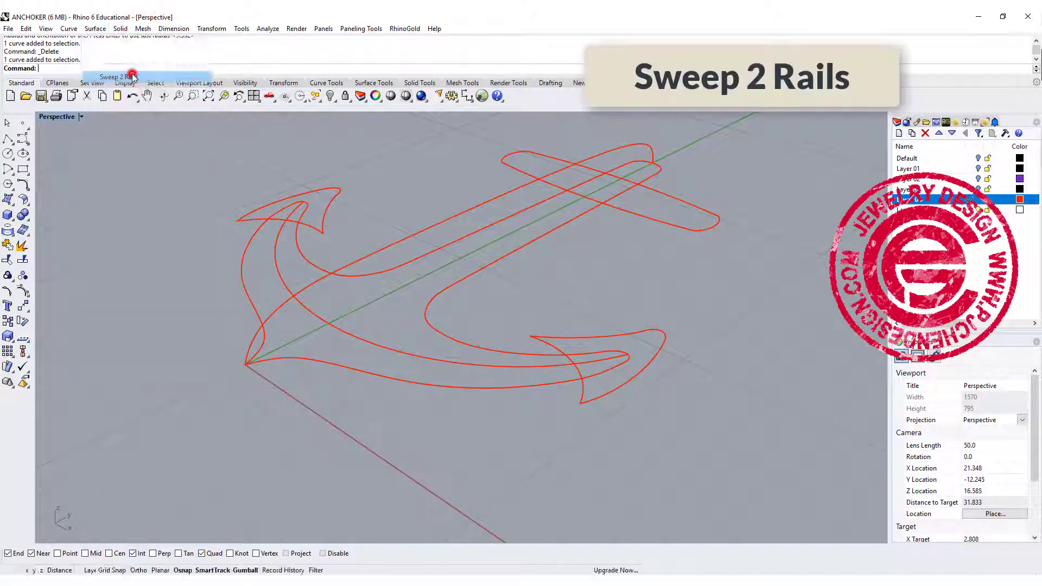
left_click(378, 377)
left_click(389, 353)
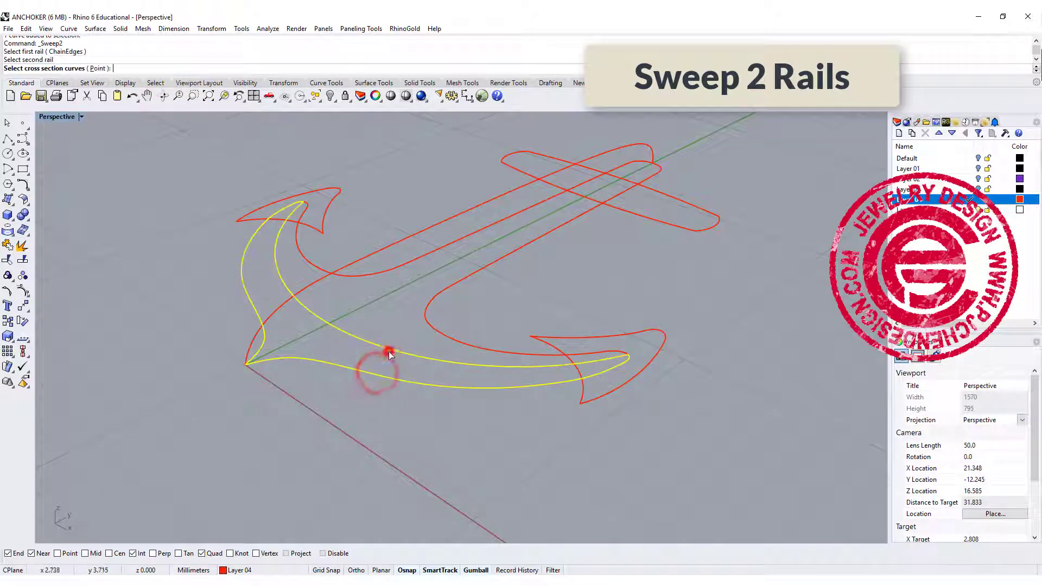
left_click(271, 312)
key("Return")
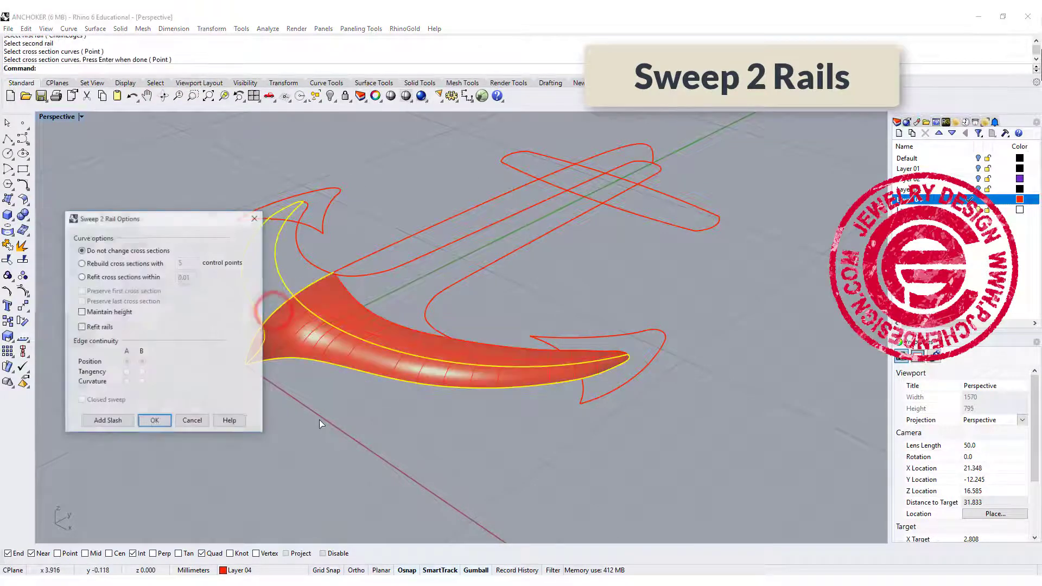
key("Return")
mouse_move(325, 400)
right_mouse_down()
mouse_move(554, 400)
mouse_move(591, 356)
mouse_move(663, 344)
mouse_move(356, 434)
mouse_move(324, 420)
right_mouse_up()
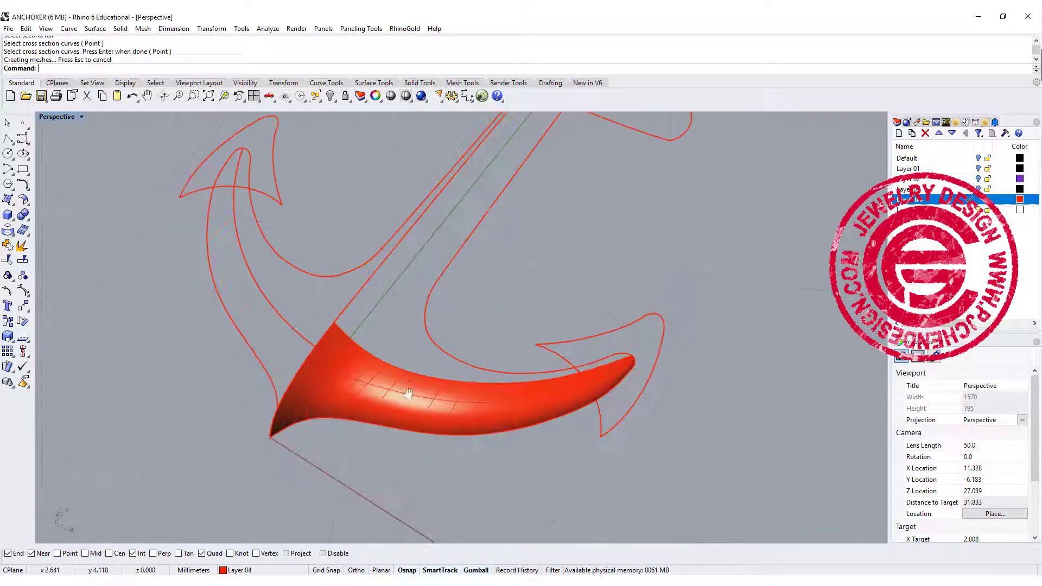
right_click_drag(408, 393, 655, 181, "shift")
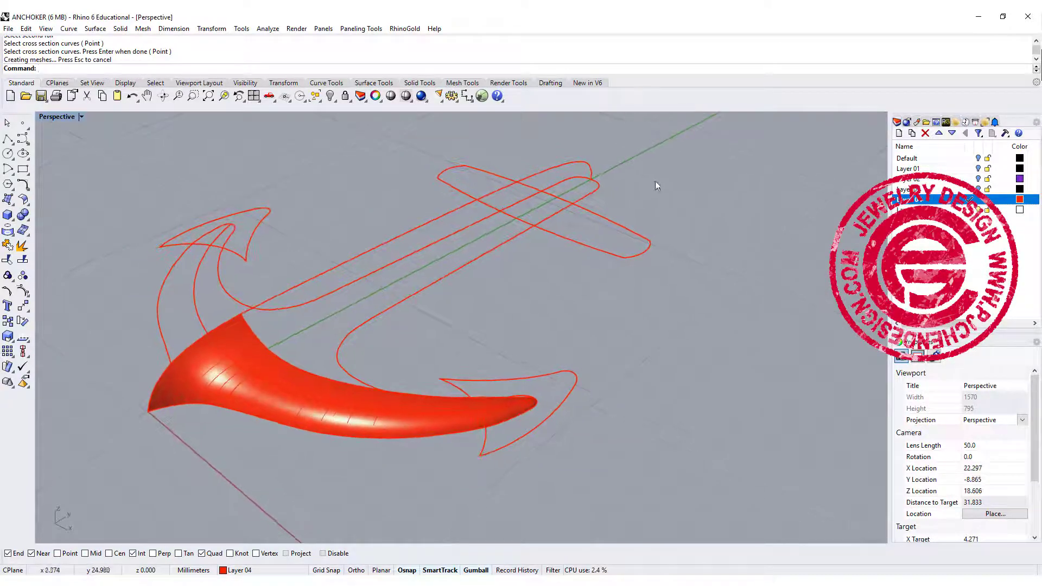
right_click_drag(476, 417, 261, 321)
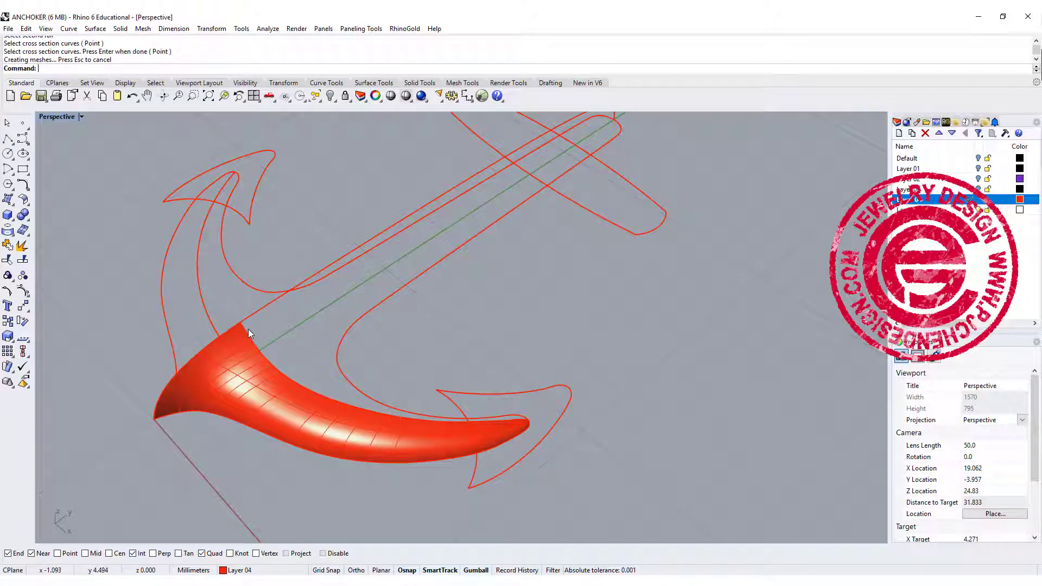
left_click(8, 170)
left_click(70, 174)
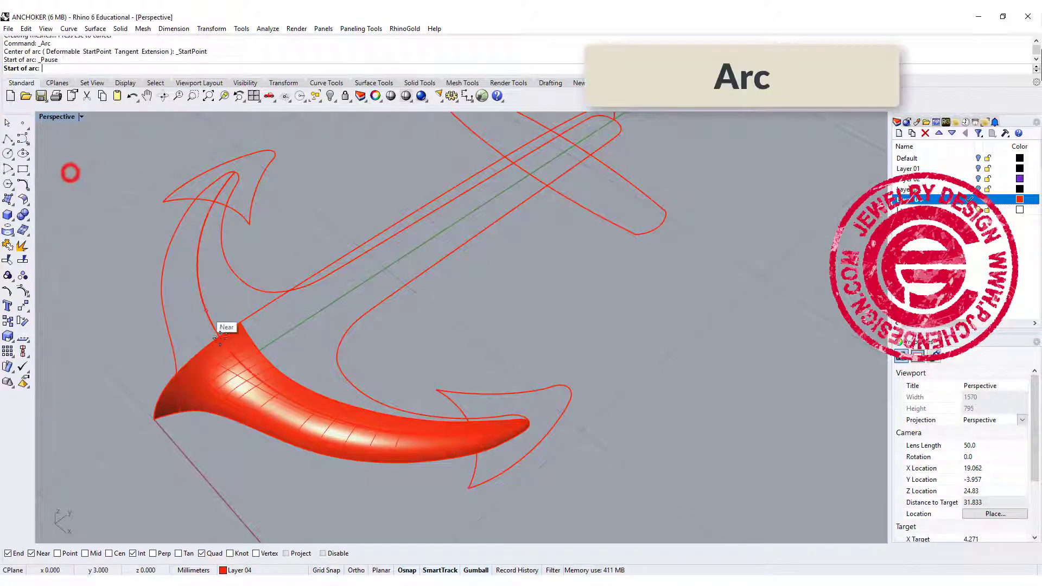
left_click(240, 322)
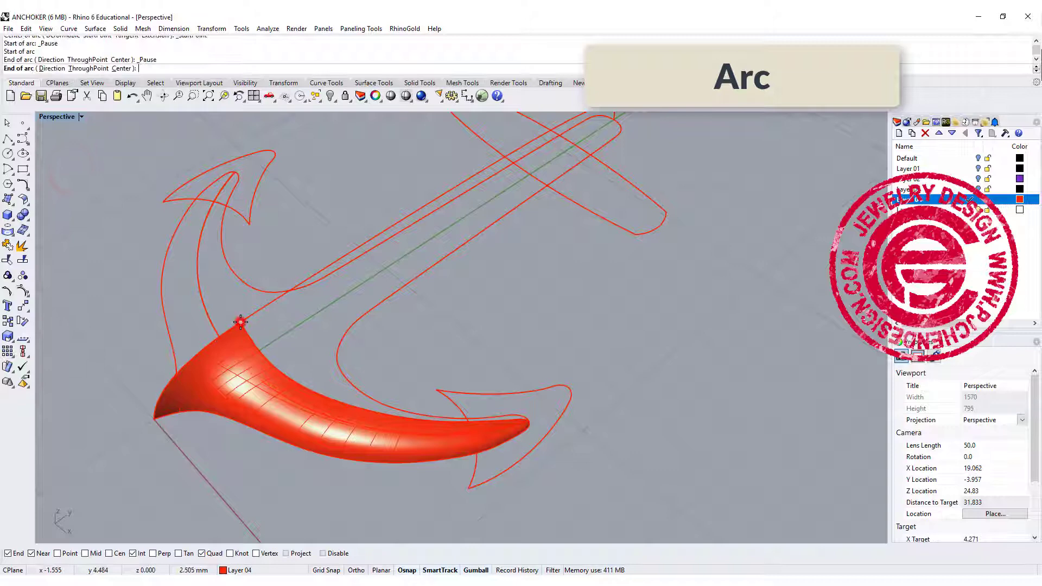
left_click(338, 355)
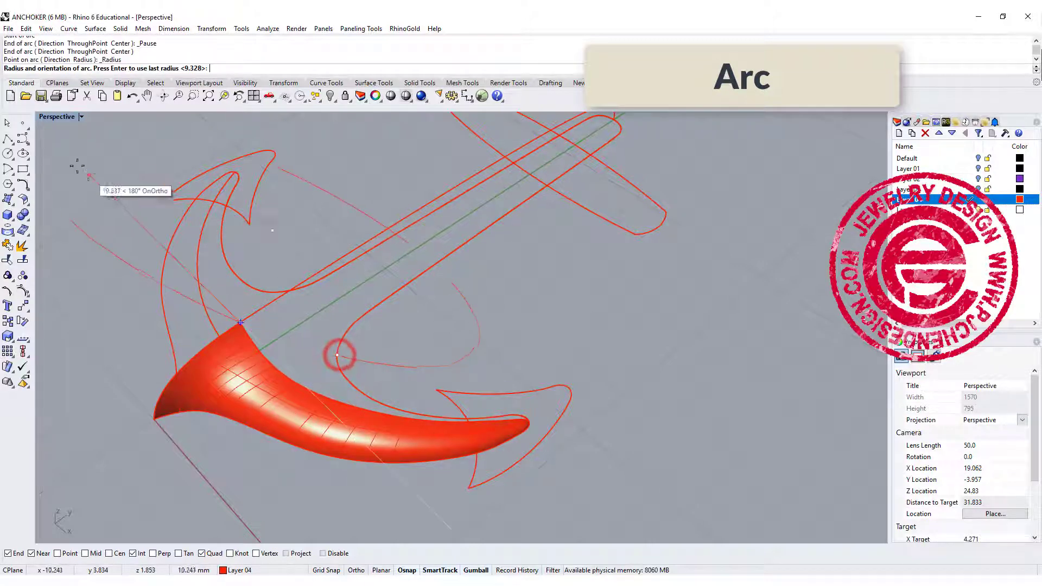
double_click(59, 117)
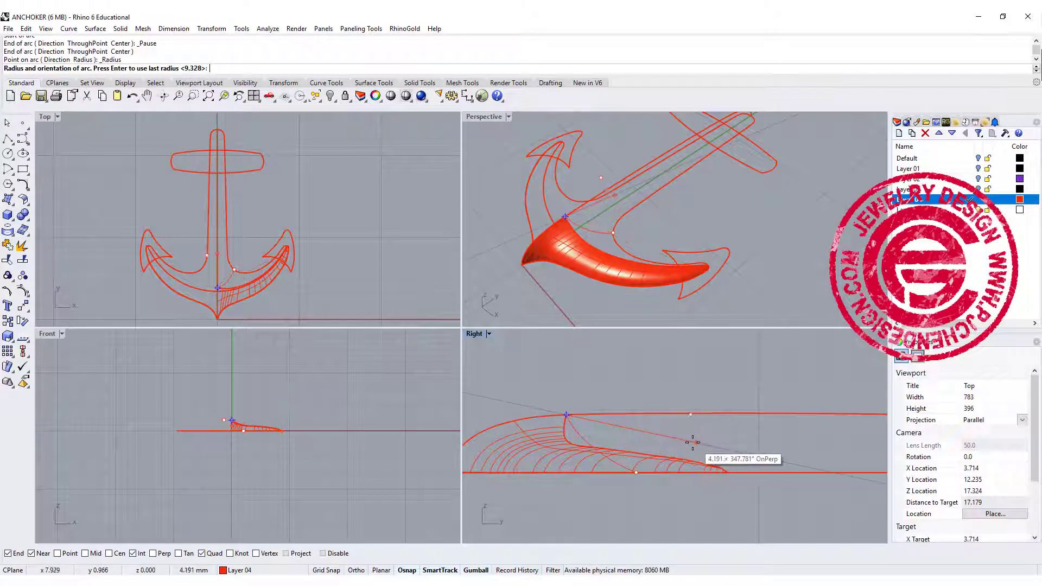
key("Escape")
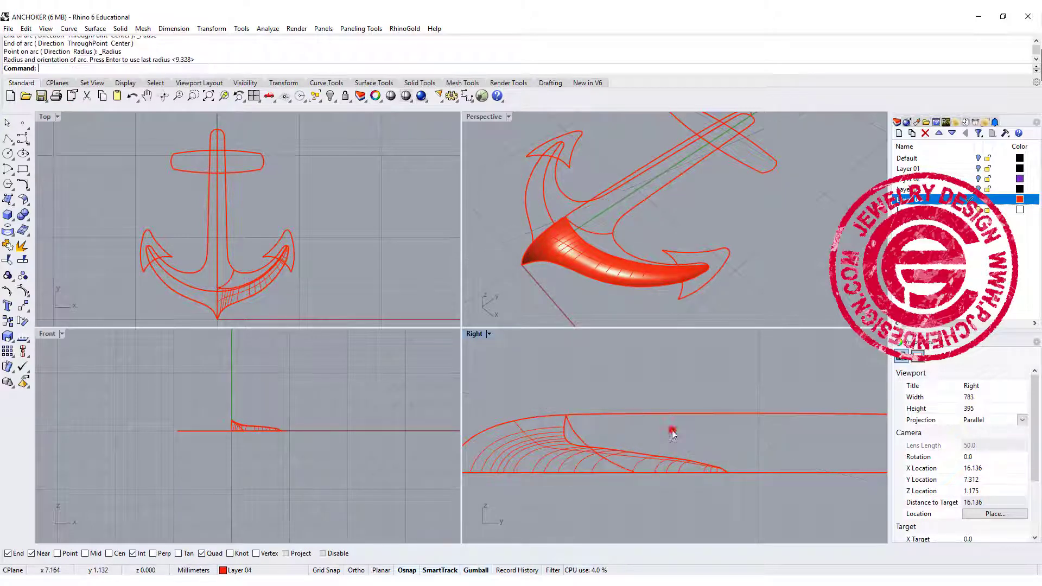
double_click(484, 116)
- Sweep 2 Rails along the shank's upper curve and lower outline to create the shank surface
left_click(95, 28)
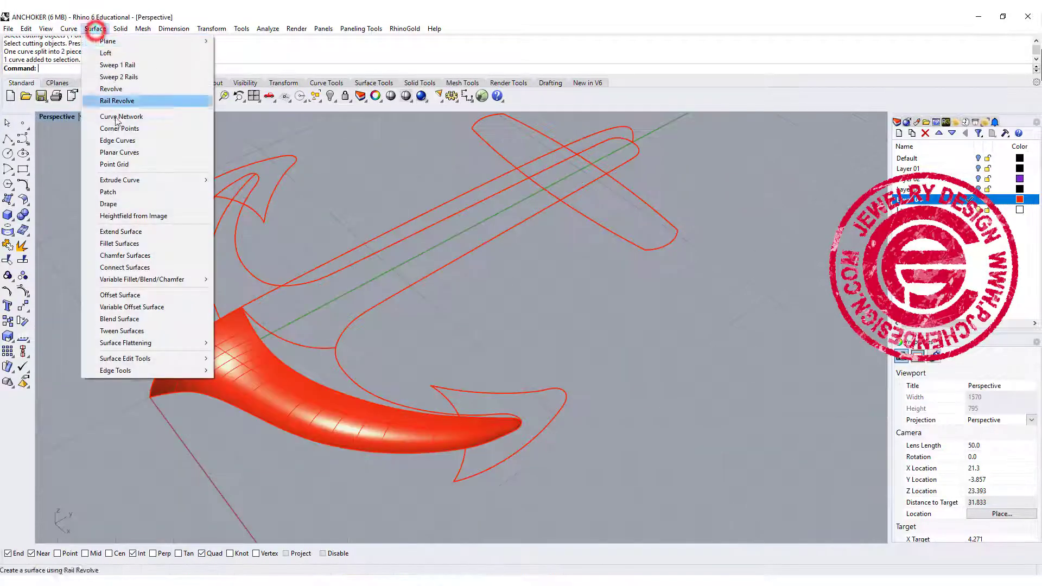
left_click(126, 76)
left_click(468, 195)
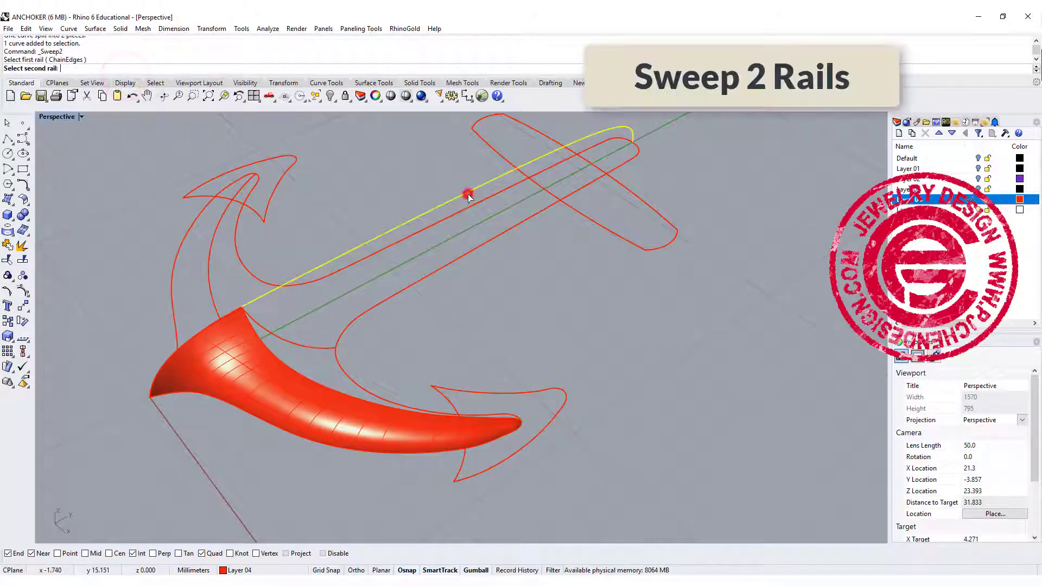
left_click(493, 238)
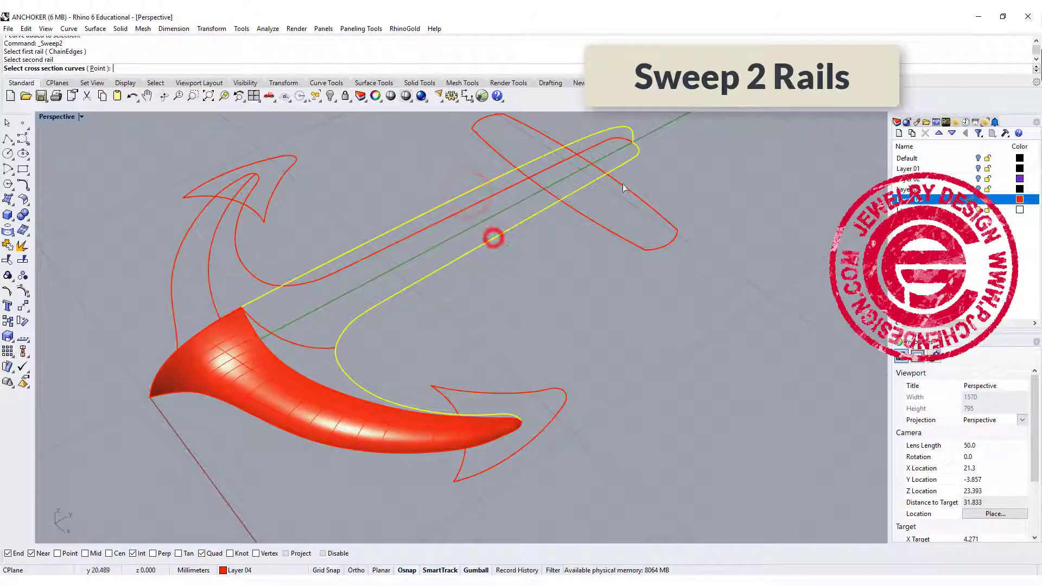
left_click(307, 346)
key("Return")
key("Return")
right_click_drag(498, 286, 376, 381)
- Repeat Sweep 2 Rails using the shank and arm surface edges with the fillet curve to make the joining piece
right_click(371, 392)
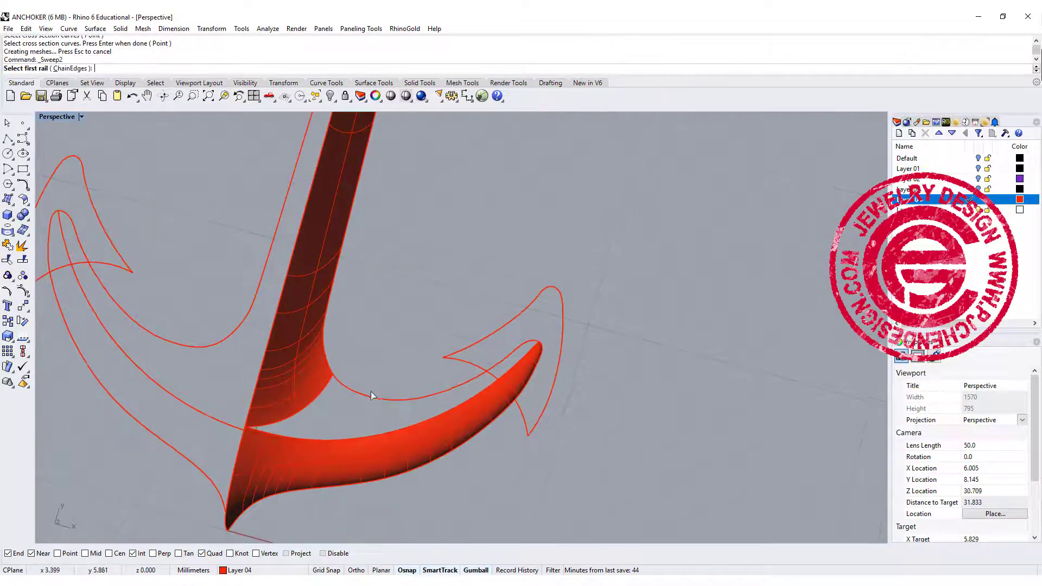
left_click(372, 399)
left_click(389, 432)
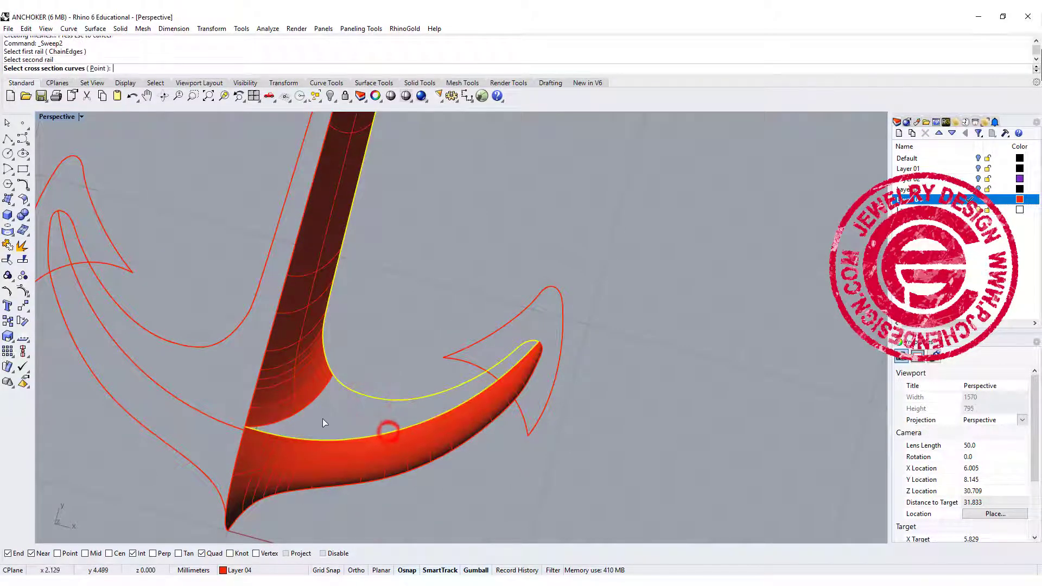
left_click(314, 403)
left_click(377, 429)
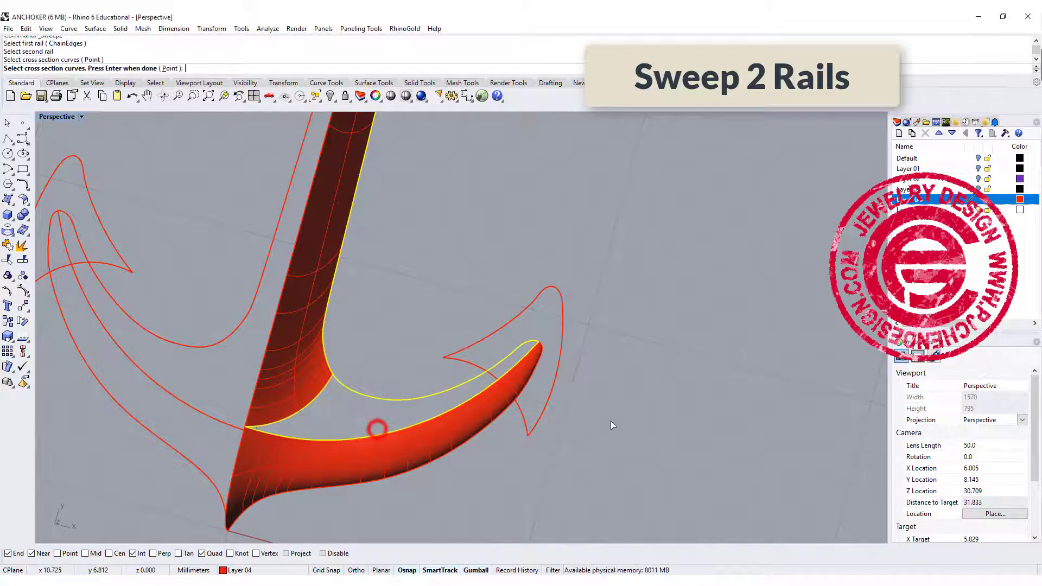
right_click(614, 421)
key("Return")
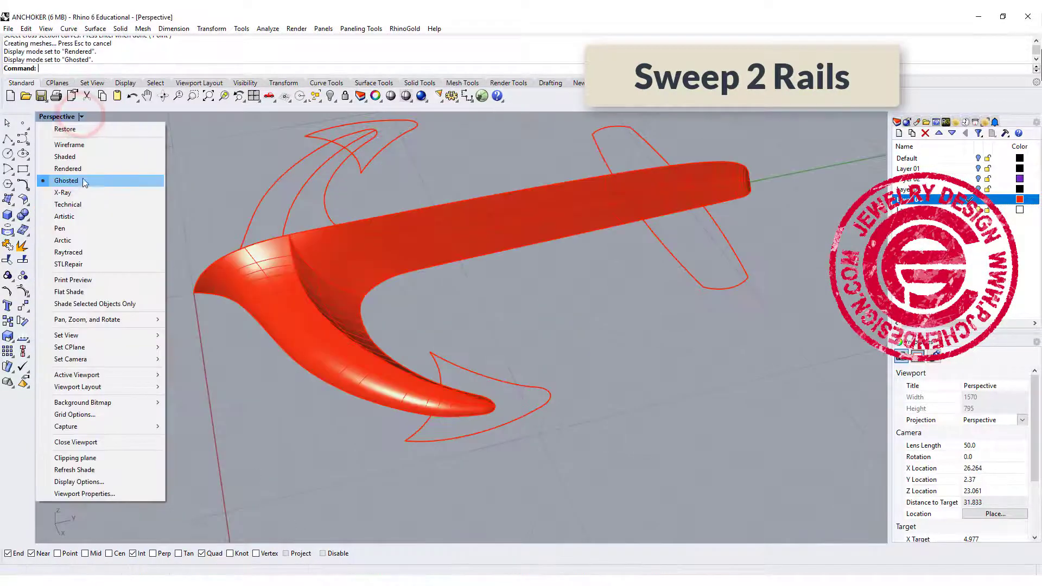
- Switch Perspective to Rendered display and join the shank, arm and corner surfaces into one polysurface
left_click(84, 170)
right_click_drag(507, 340, 425, 319)
left_click(454, 261)
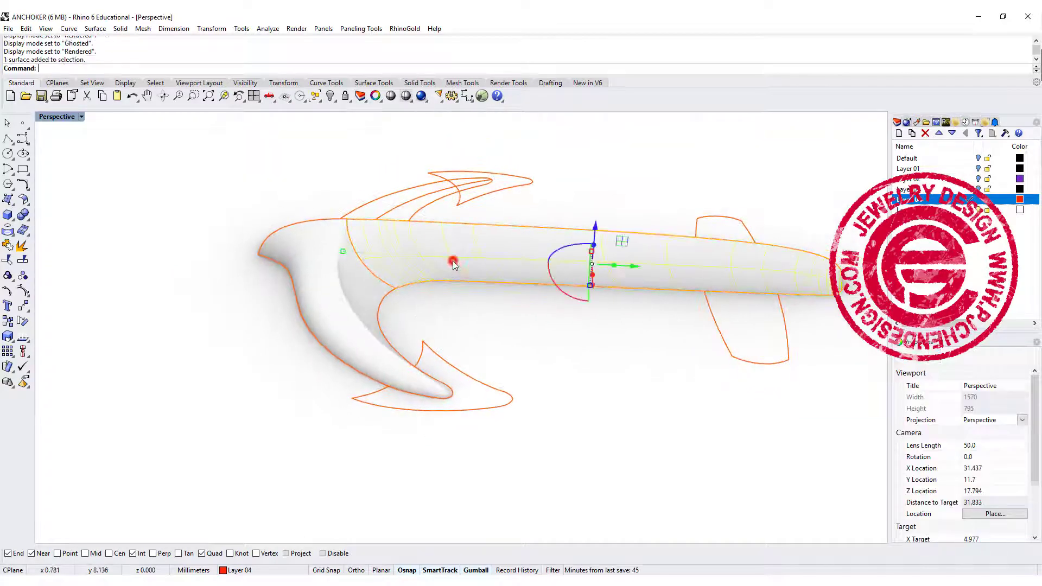
left_click(361, 296, "shift")
left_click(325, 287, "shift")
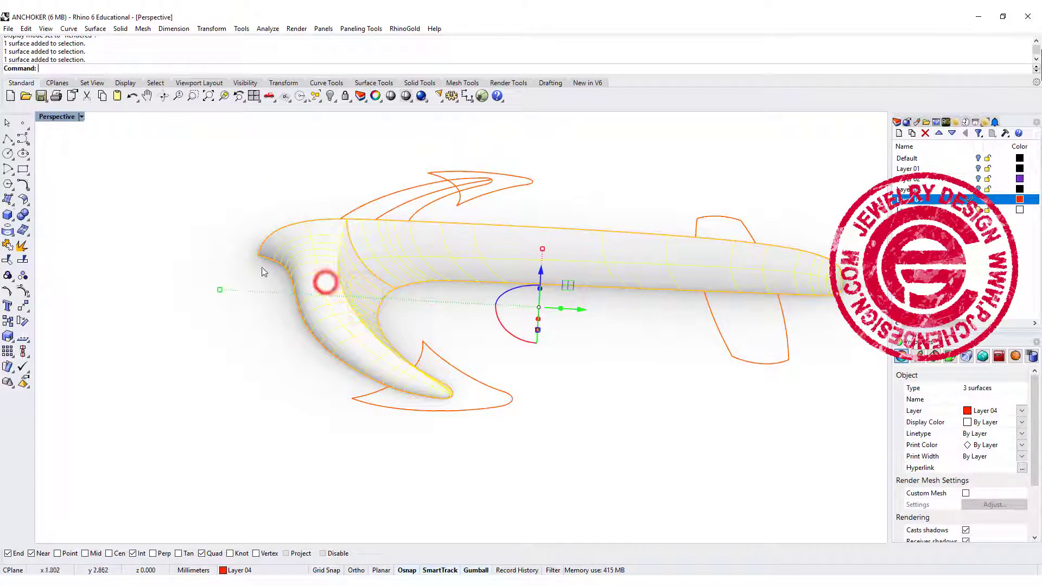
left_click(8, 245)
right_click_drag(314, 354, 88, 130)
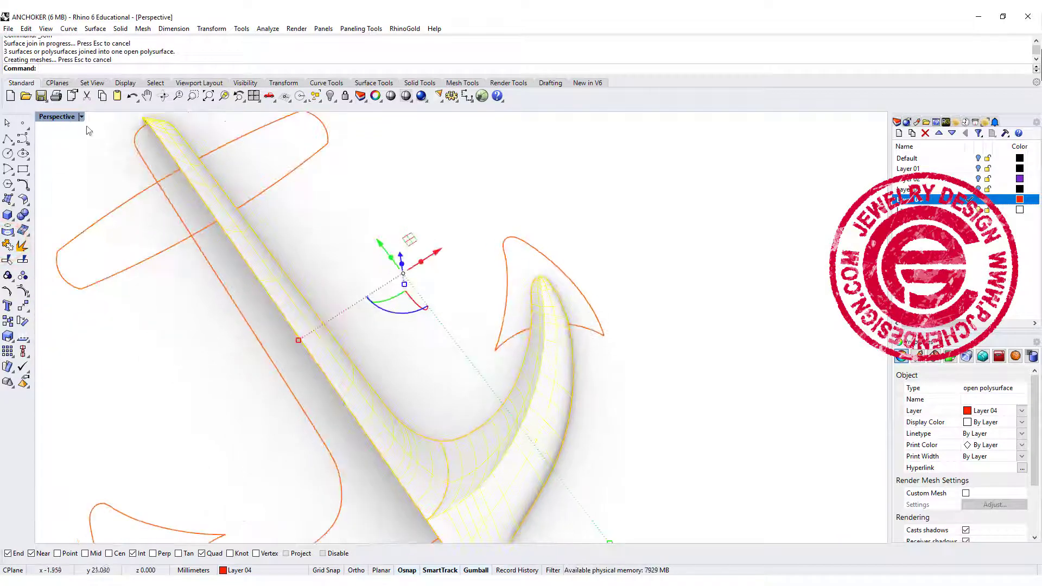
- In four-view layout, mirror the joined half polysurface across the centre axis from the bottom tip upward
double_click(63, 121)
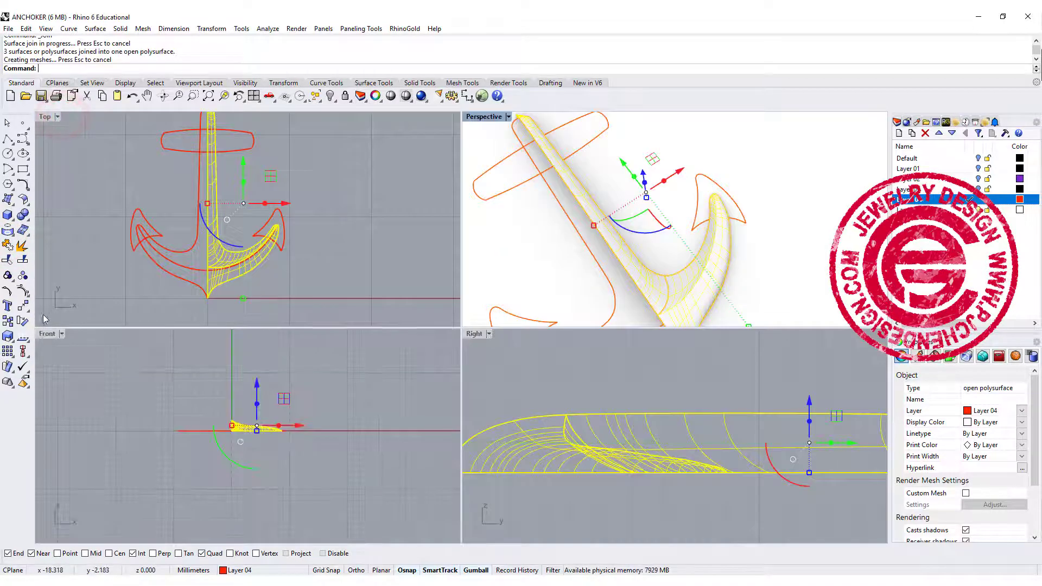
left_click(23, 307)
left_click(112, 309)
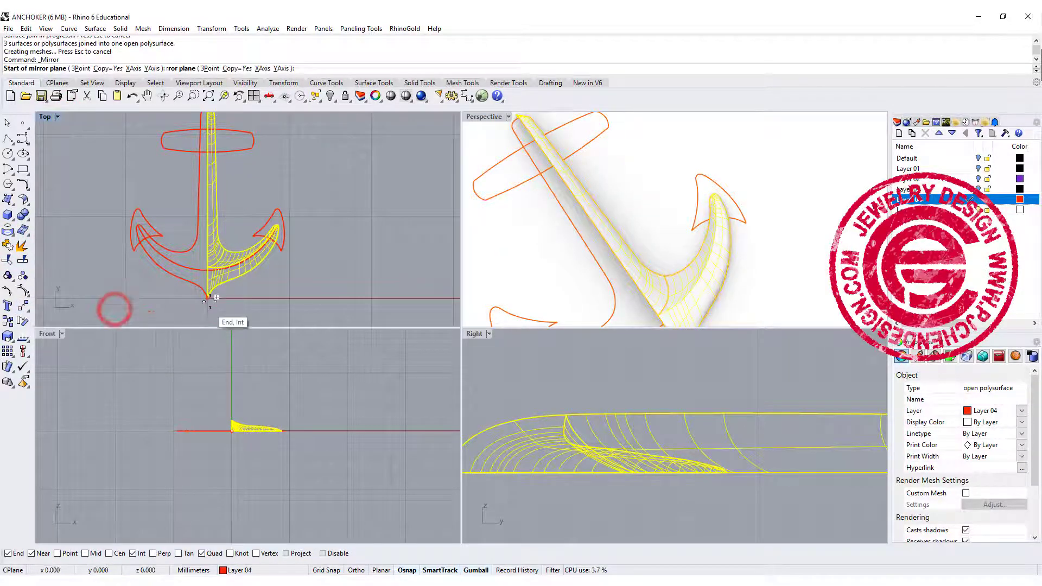
left_click(209, 299)
left_click(209, 226)
left_click(318, 290)
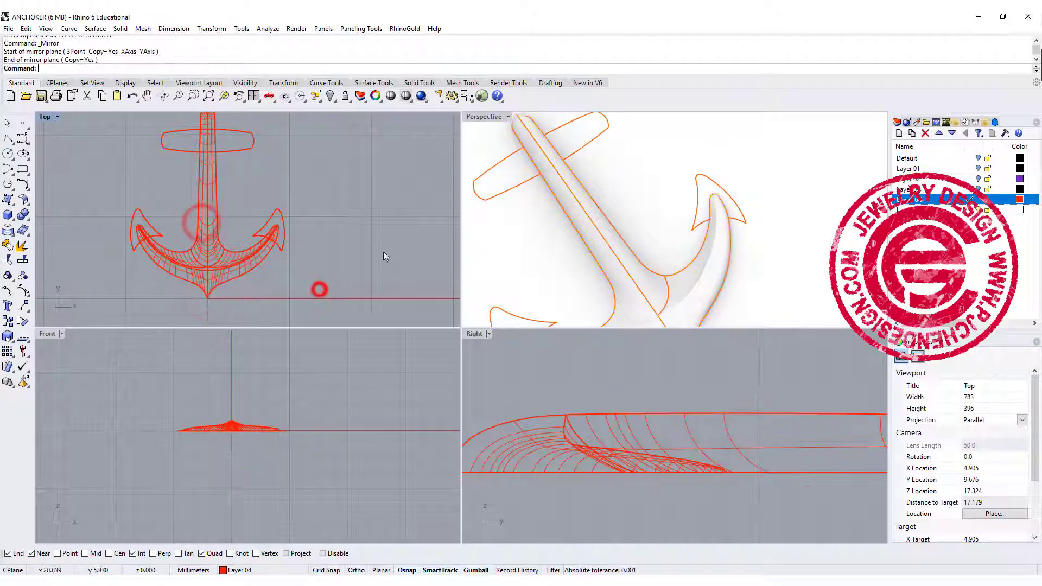
scroll(670, 265, "down", 4)
scroll(621, 276, "up", 5)
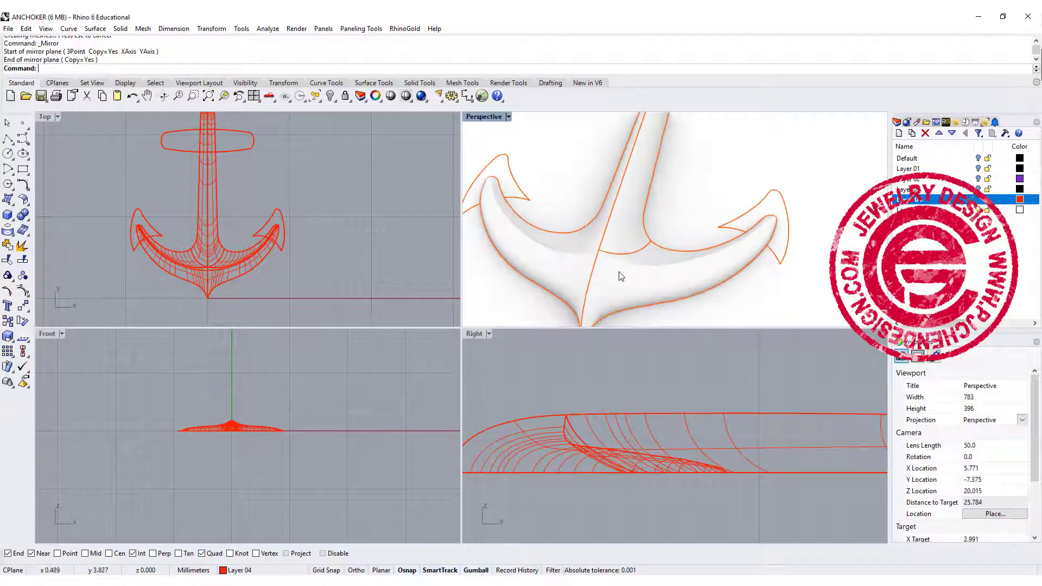
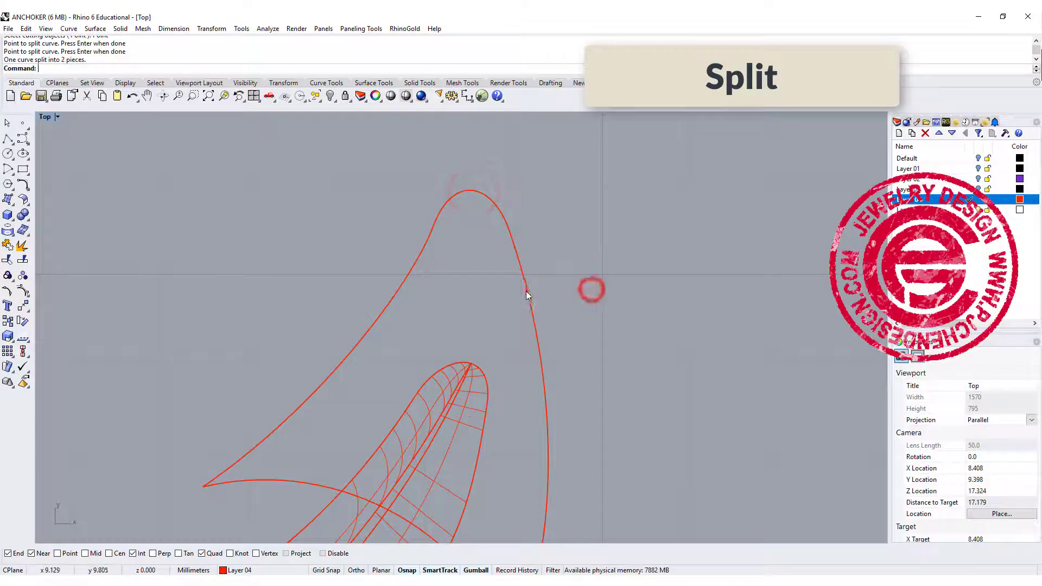
- Restore the four-viewport layout and set the Perspective view to Ghosted display
left_click(423, 248)
scroll(652, 285, "down", 3)
right_click_drag(674, 294, 681, 270)
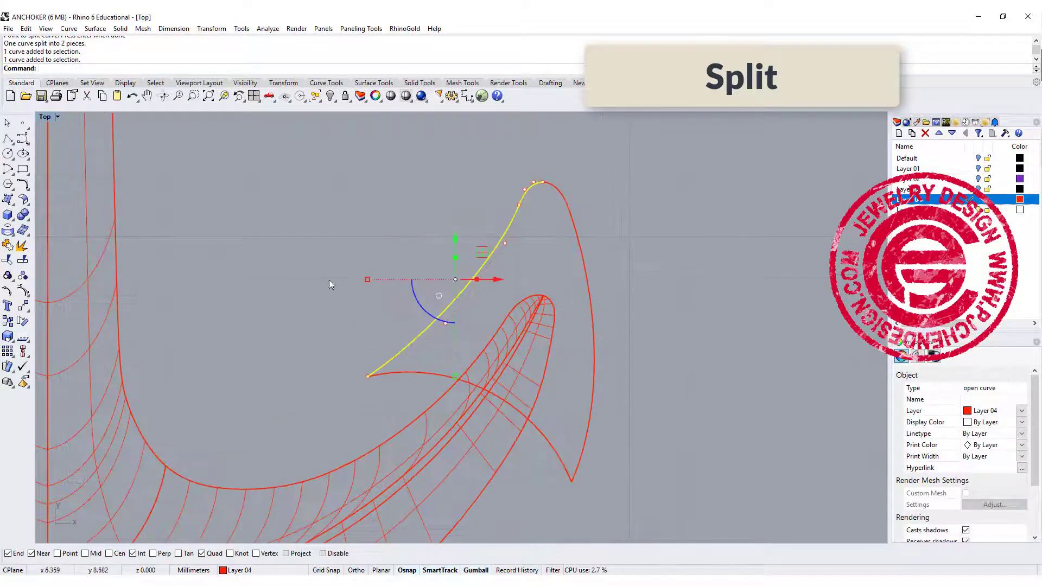
double_click(48, 117)
scroll(200, 254, "up", 3)
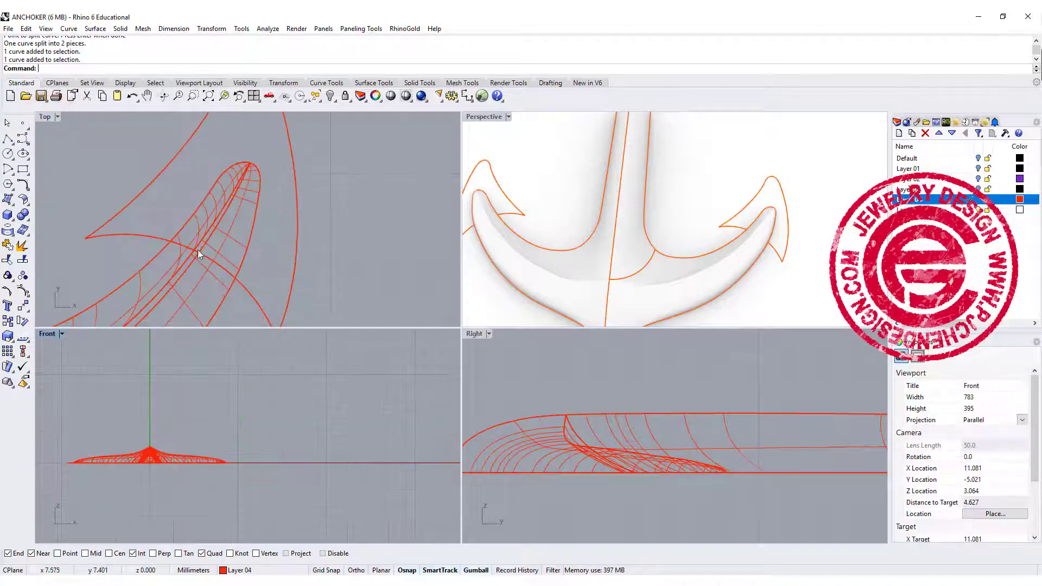
right_click_drag(317, 295, 324, 266)
left_click(508, 117)
left_click(529, 176)
right_click_drag(192, 162, 143, 122)
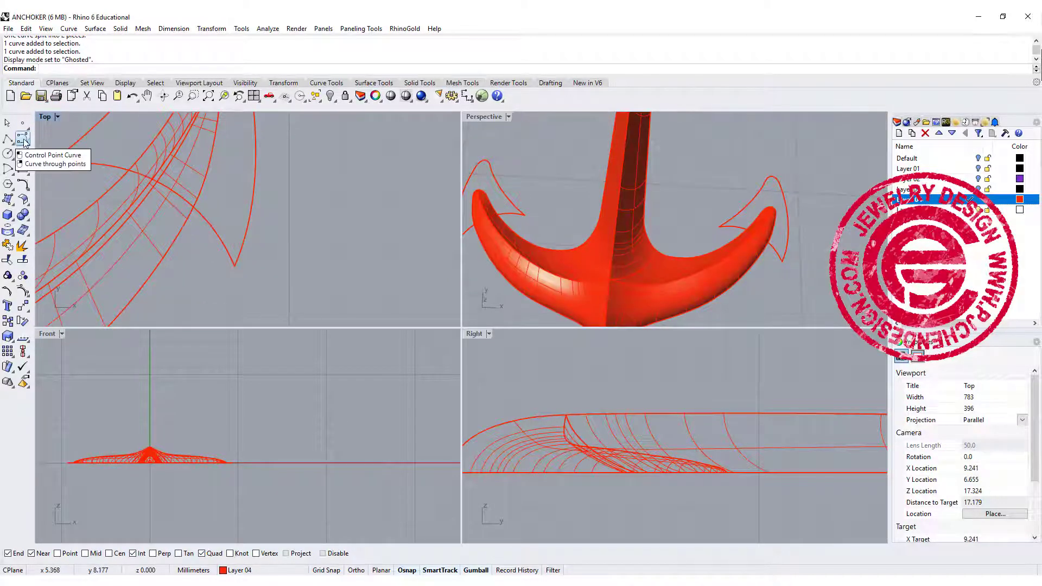
- Draw a six-point control-point arch curve with downturned ends in the Front view
left_click(23, 139)
scroll(285, 461, "up", 3)
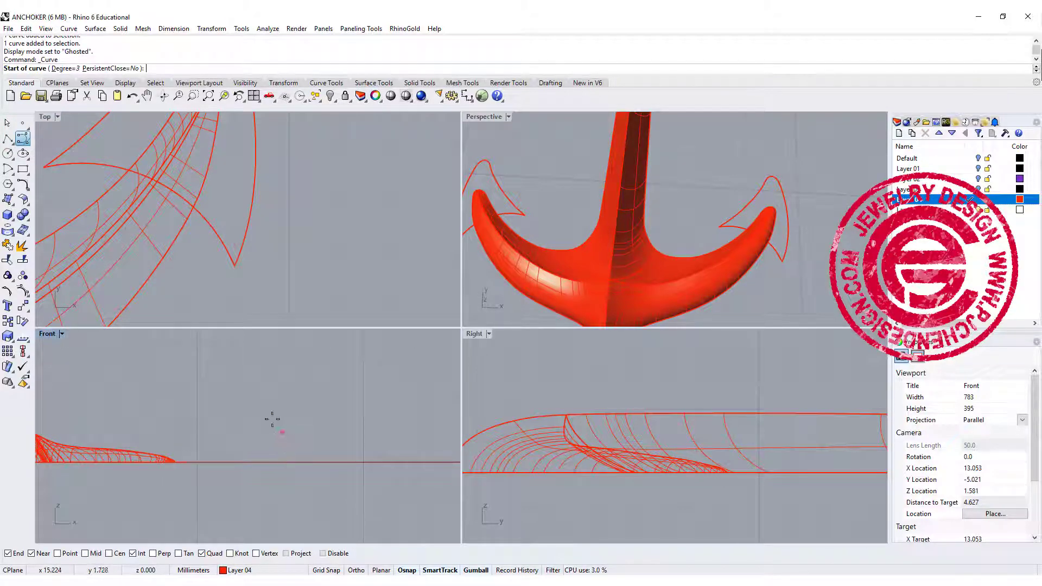
right_click_drag(274, 420, 225, 407)
left_click(224, 405)
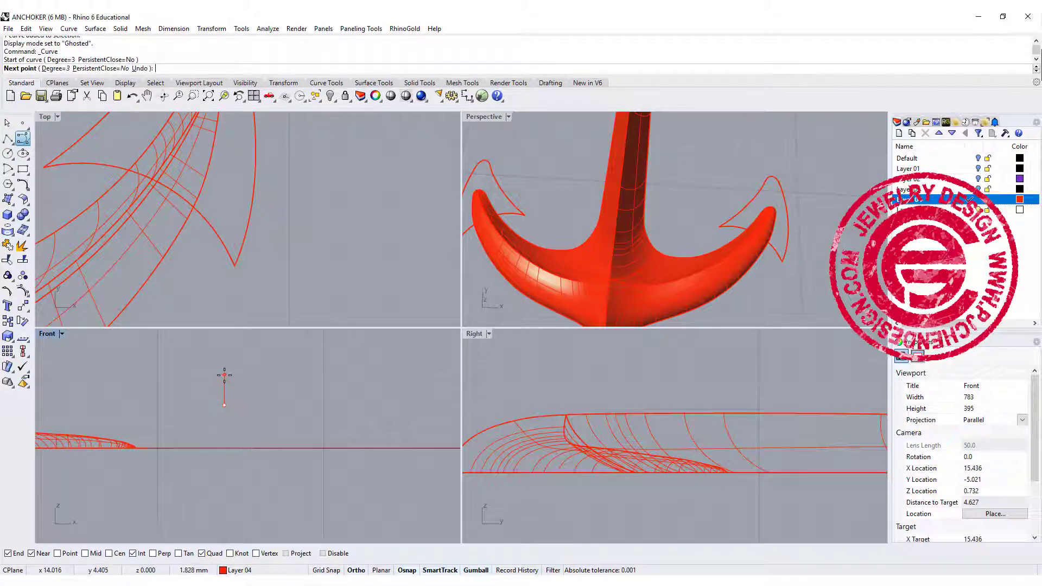
left_click(225, 374)
left_click(263, 369)
left_click(365, 371)
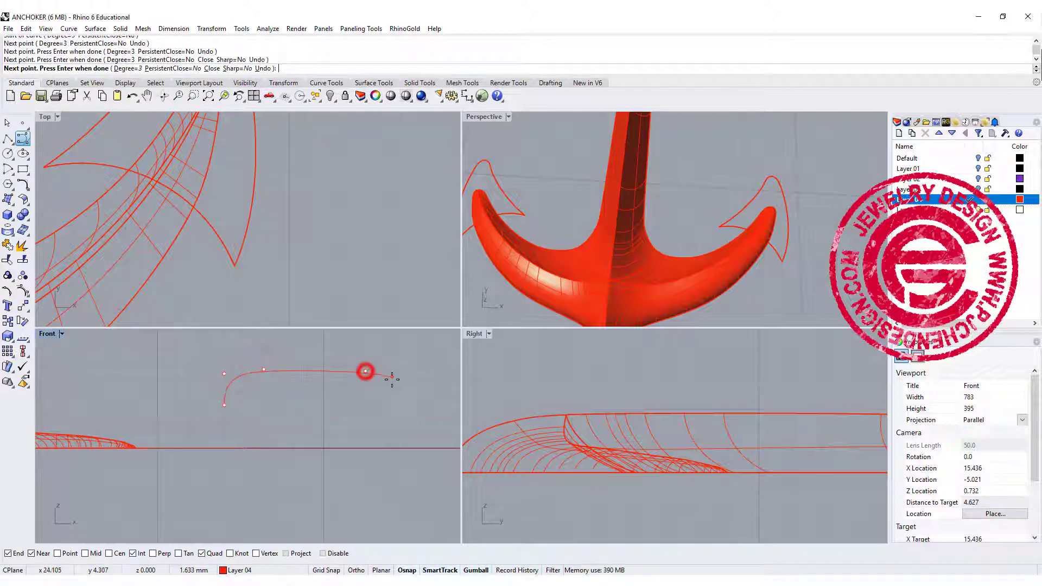
left_click(402, 372)
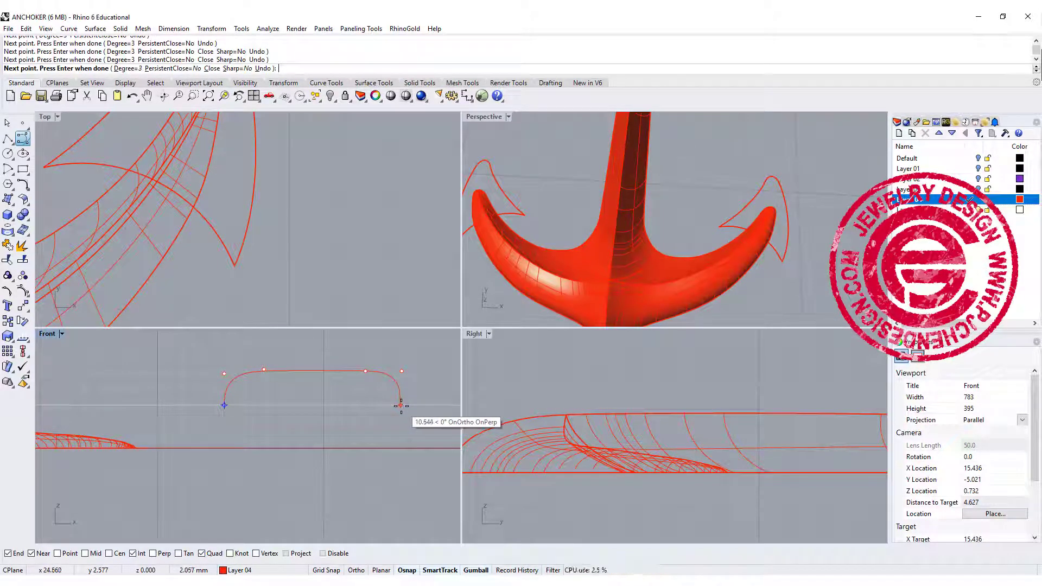
left_click(401, 406)
key("Return")
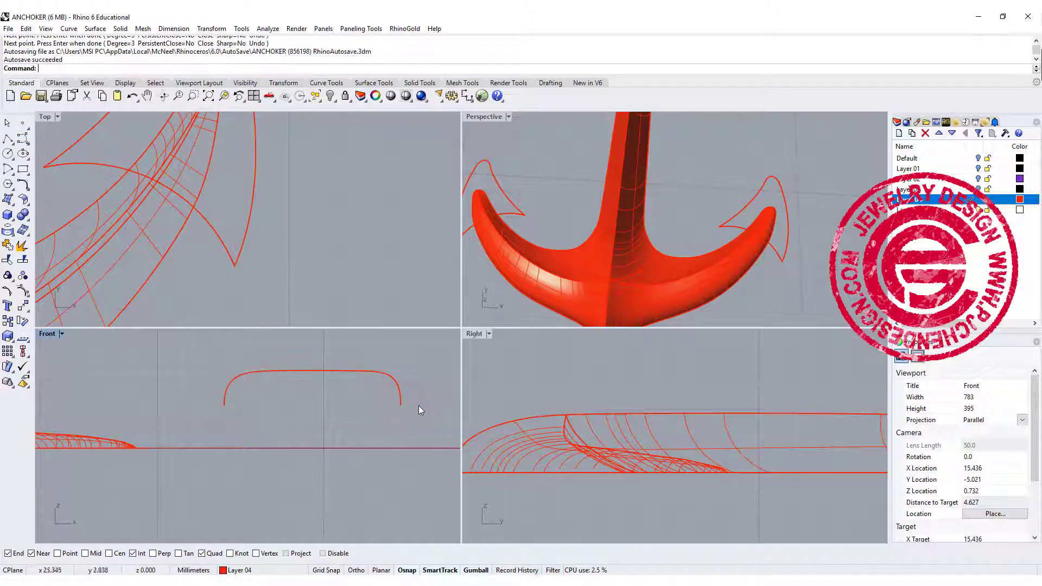
left_click(284, 371)
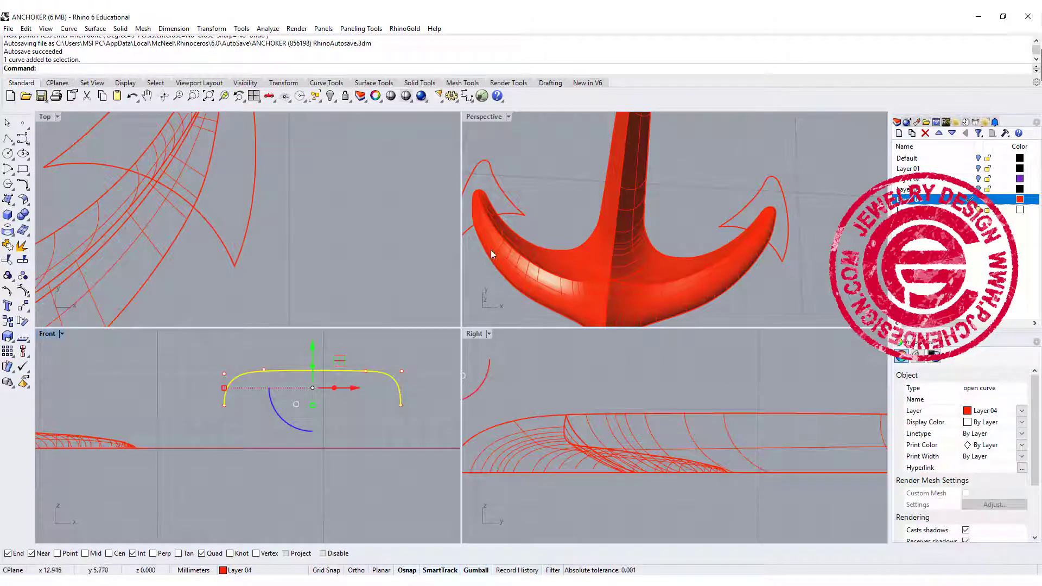
- In maximized Perspective, orient the arch curve by its two ends onto the right arm tip
scroll(726, 255, "down", 5)
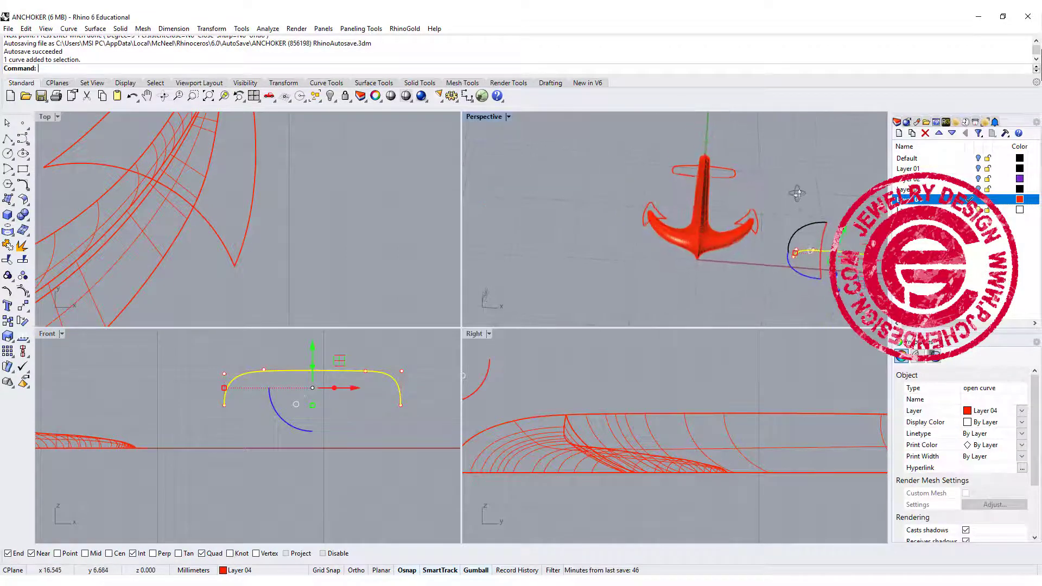
scroll(754, 222, "up", 5)
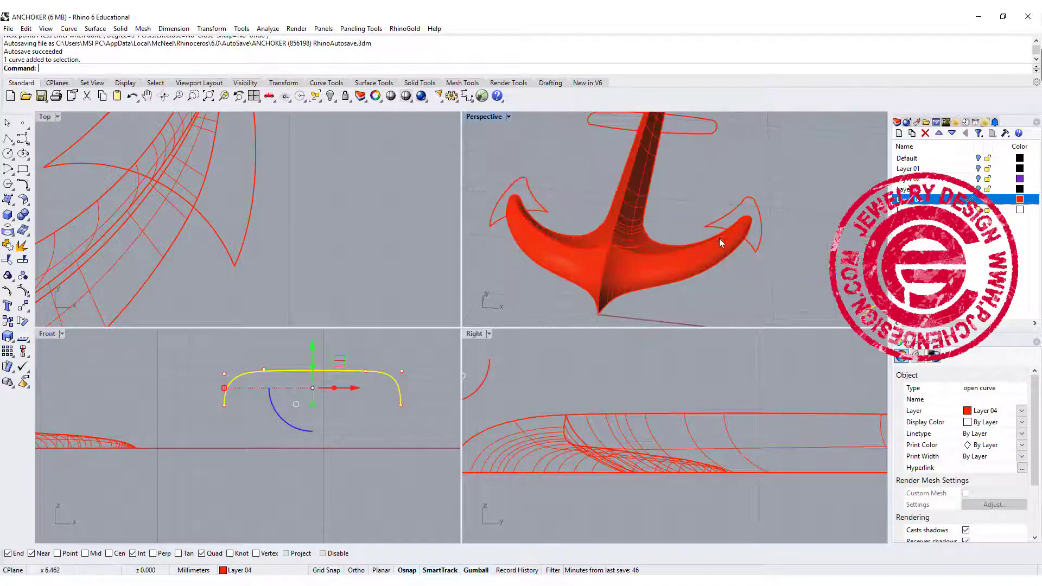
double_click(480, 117)
scroll(559, 243, "down", 3)
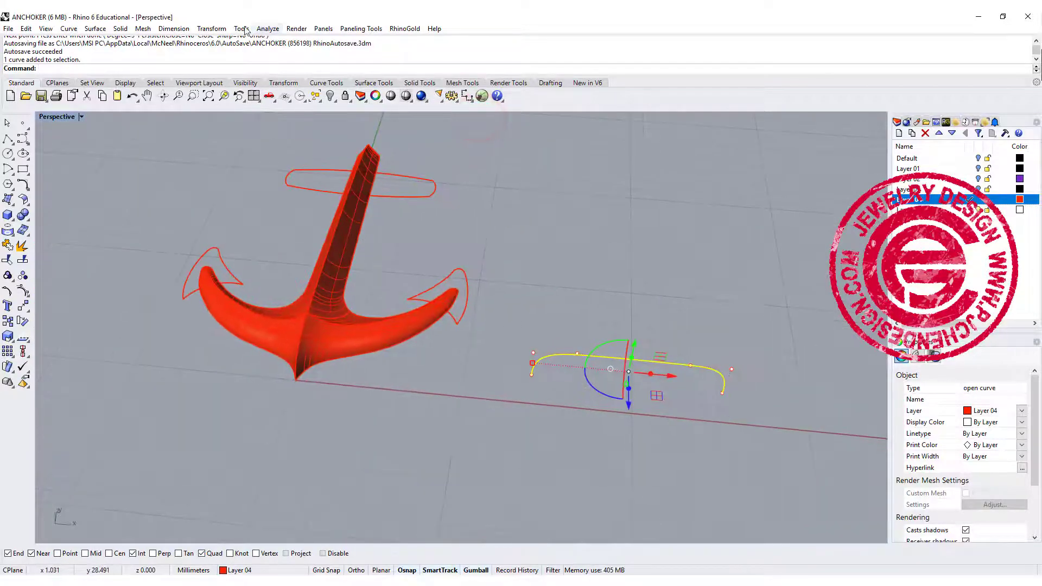
left_click(212, 28)
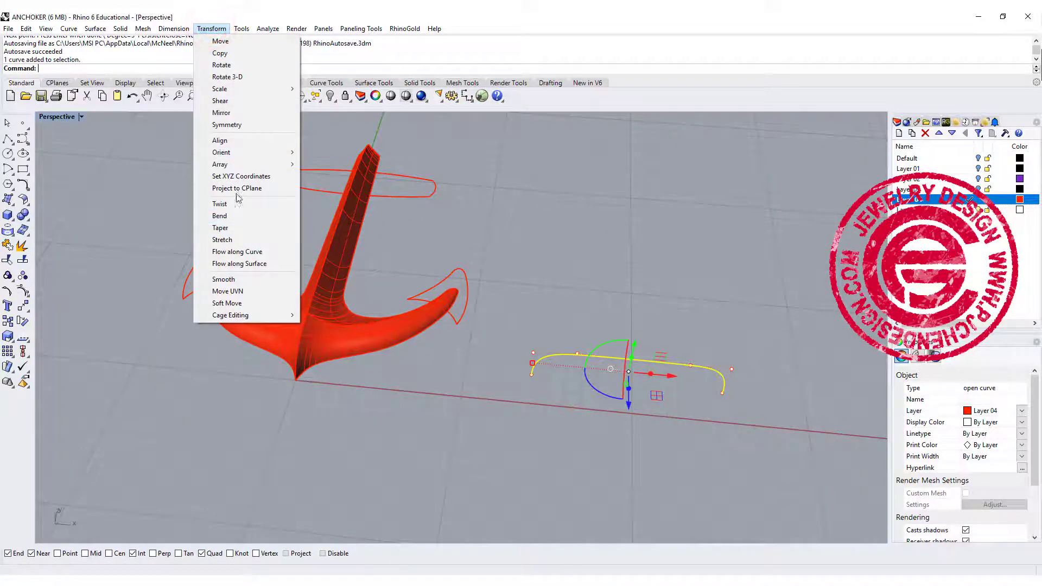
mouse_move(243, 153)
left_click(323, 153)
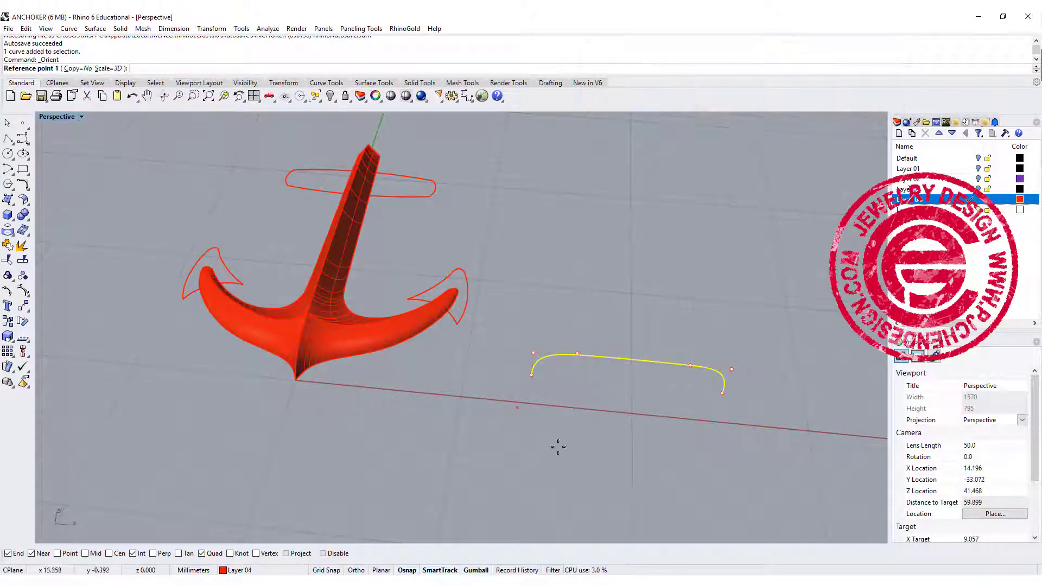
left_click(531, 375)
left_click(722, 393)
left_click(407, 294)
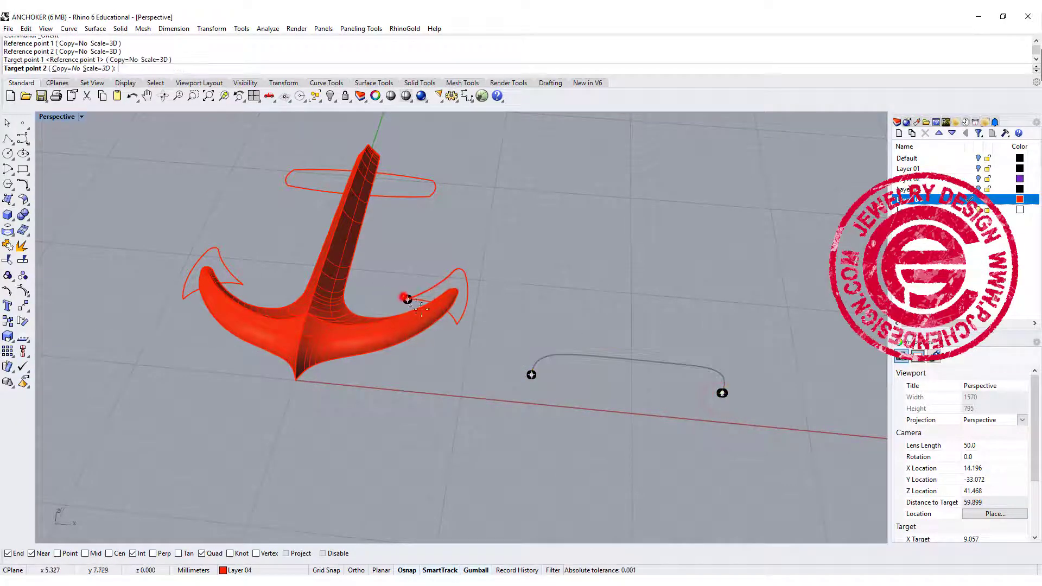
left_click(459, 328)
right_click(464, 338)
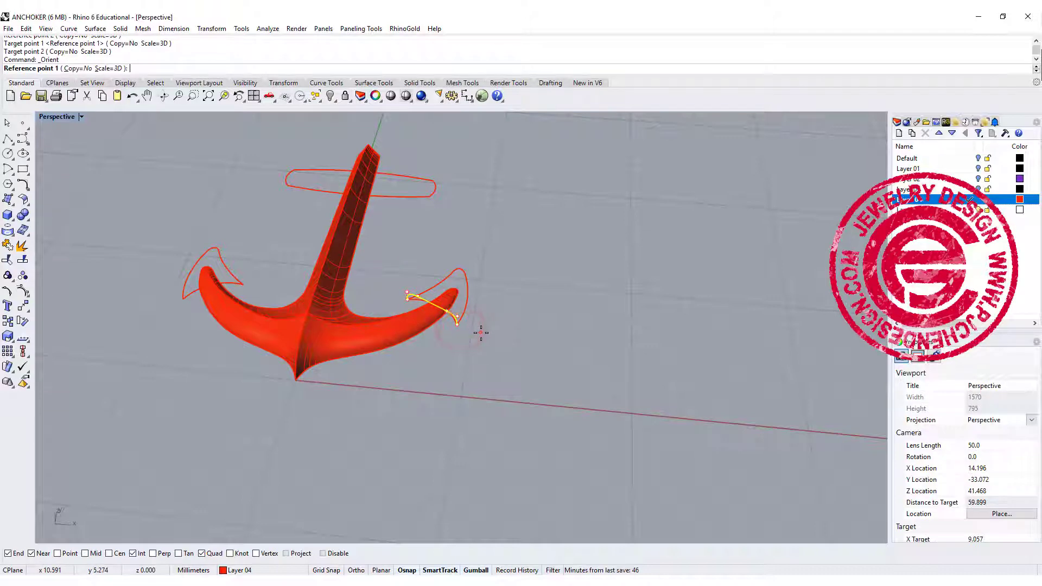
key("Escape")
key("Escape")
scroll(485, 334, "up", 5)
right_click_drag(654, 324, 509, 332)
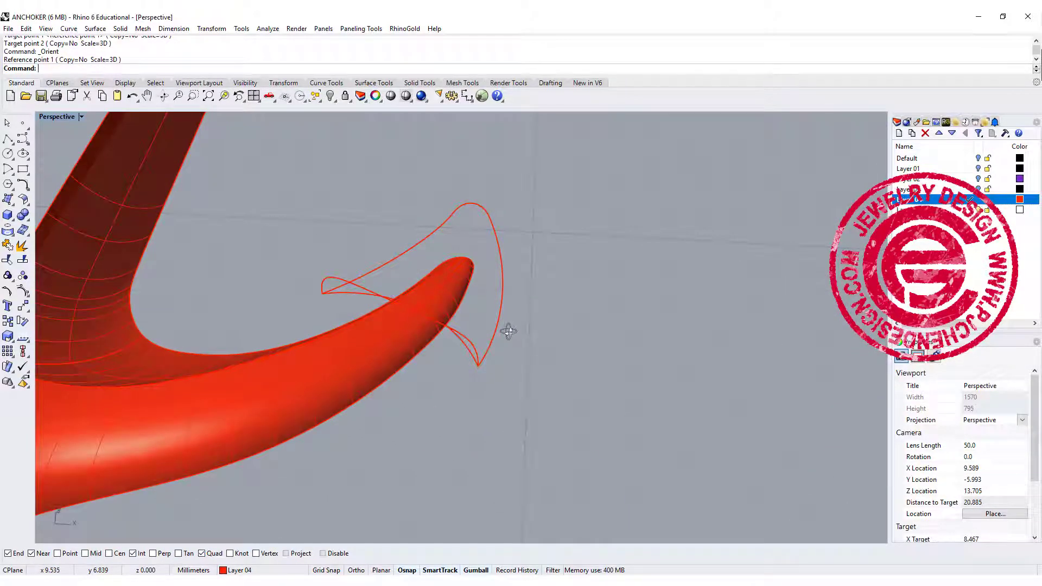
- Sweep the arch cross section along the two fluke rail curves to form the fluke surface
left_click(98, 30)
left_click(114, 73)
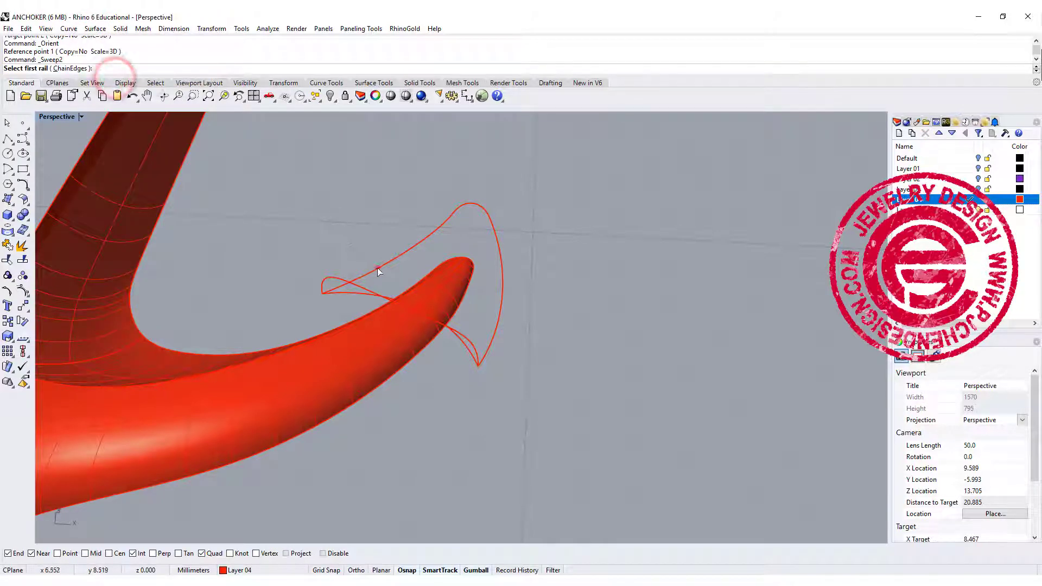
left_click(378, 271)
left_click(500, 282)
left_click(475, 343)
key("Return")
key("Return")
mouse_move(578, 232)
right_mouse_down()
mouse_move(593, 333)
mouse_move(685, 276)
mouse_move(565, 178)
mouse_move(493, 178)
mouse_move(564, 227)
right_mouse_up()
- Select the fluke's open edge curve and return to the four-viewport layout
left_click(483, 329)
double_click(53, 118)
right_click_drag(691, 239, 727, 210)
scroll(672, 200, "up", 4)
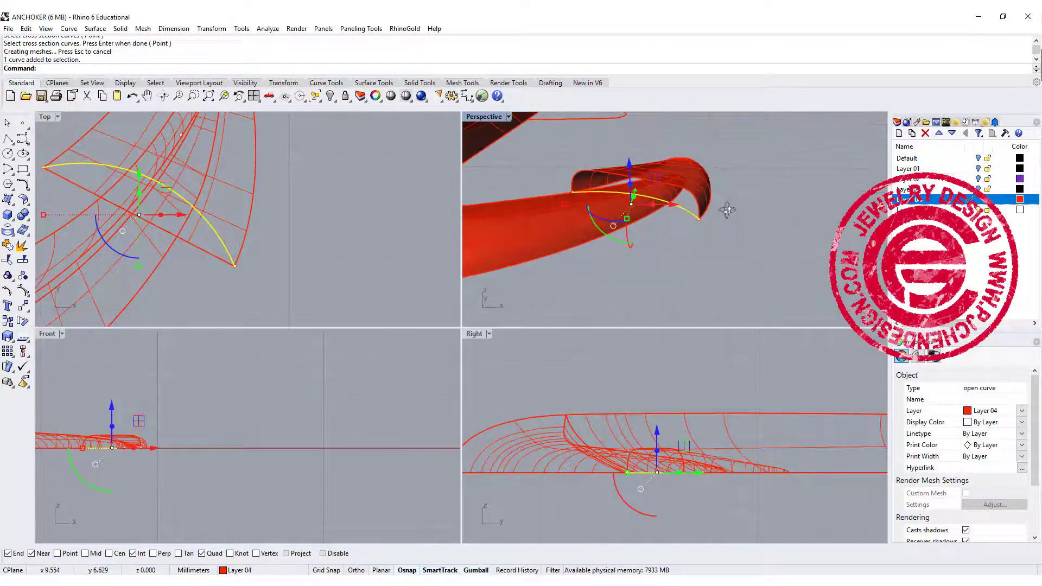
left_click(95, 29)
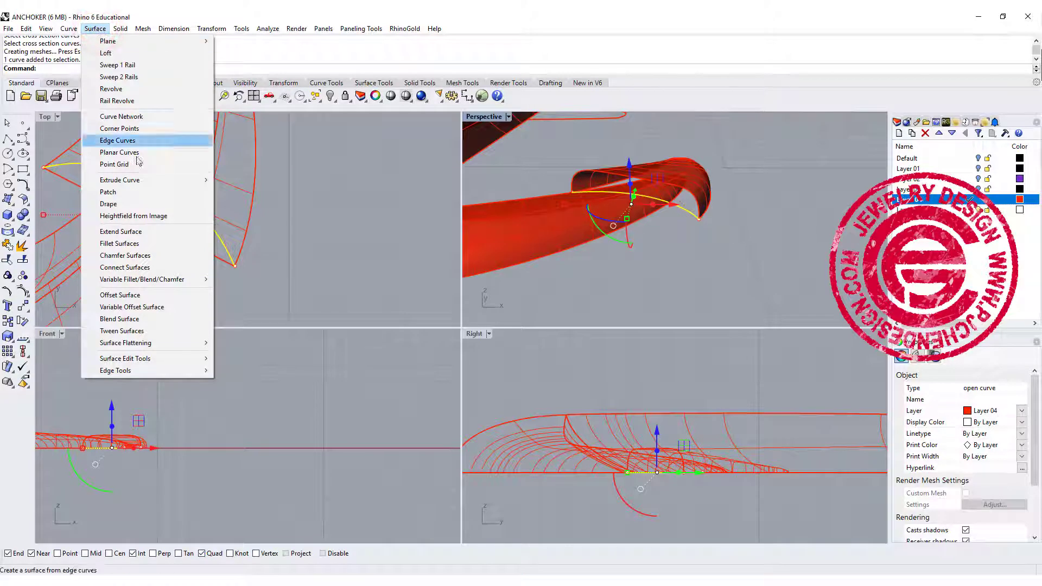
- Extrude the fluke edge curve straight upward in the side view to make a cutter
mouse_move(205, 180)
left_click(244, 178)
left_click(639, 374)
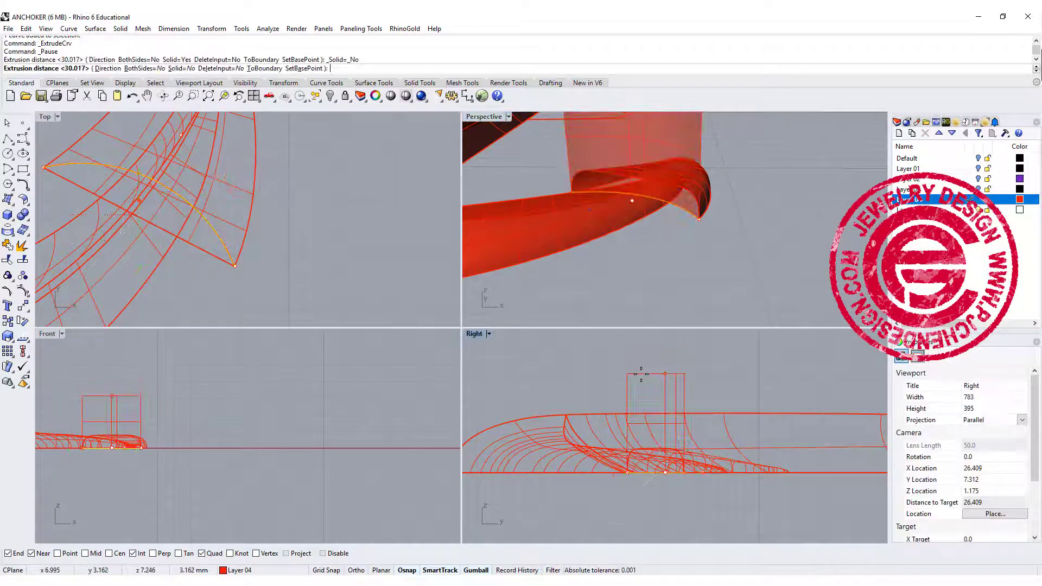
left_click(666, 139)
left_click(819, 208)
right_click_drag(815, 209, 603, 128)
- Trim the excess swept surface away using the extrusion as the cutter
left_click(603, 128)
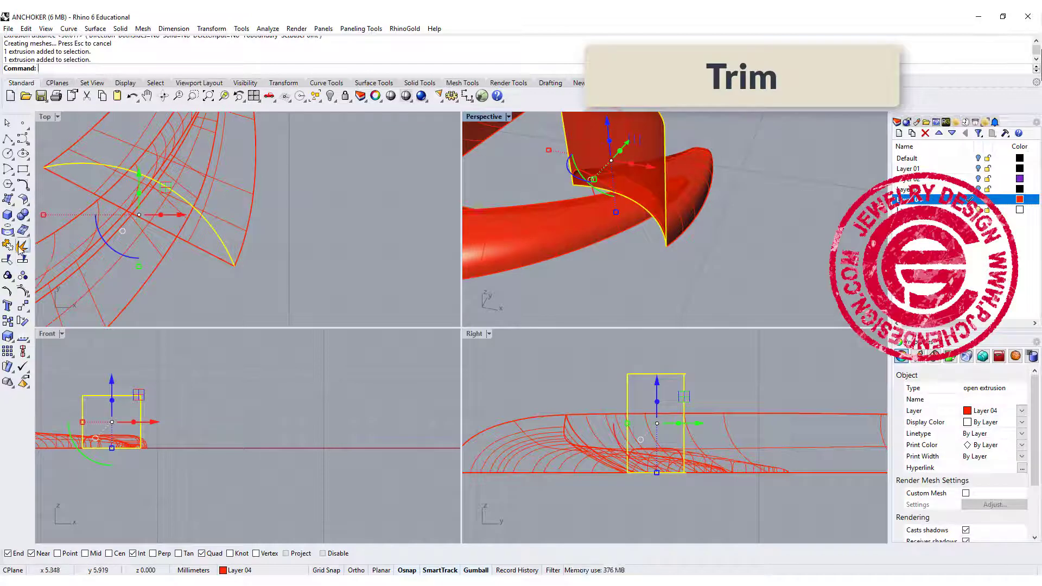
left_click(7, 260)
left_click(100, 189)
key("Return")
right_click_drag(704, 222, 679, 229)
- Trim off the leftover extrusion with the trimmed surface, then select the tip's edge curve
left_click(706, 169)
right_click(722, 241)
left_click(622, 133)
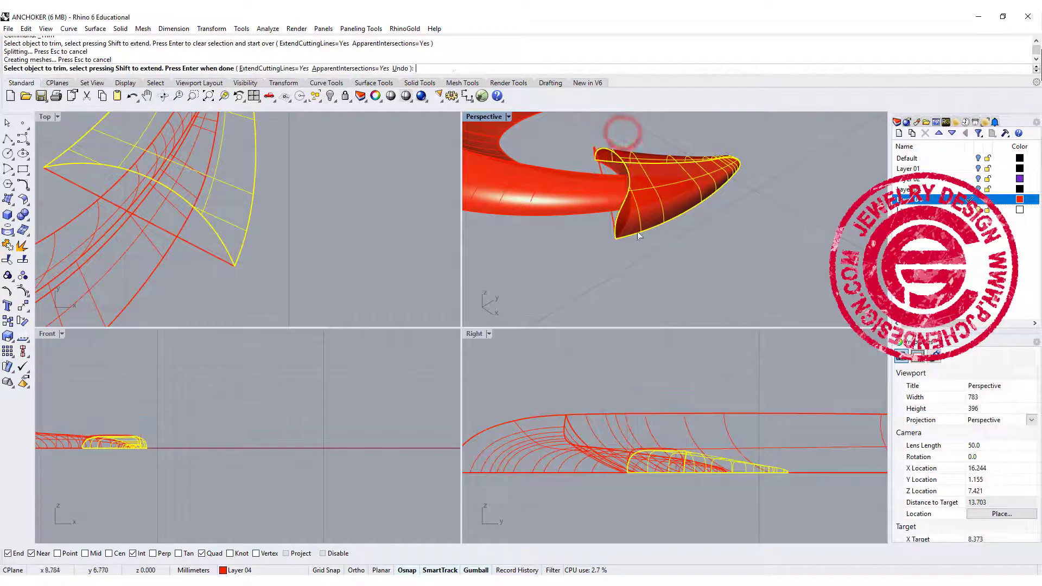
right_click_drag(637, 220, 734, 239)
right_click(730, 248)
left_click(688, 218)
left_click(686, 218)
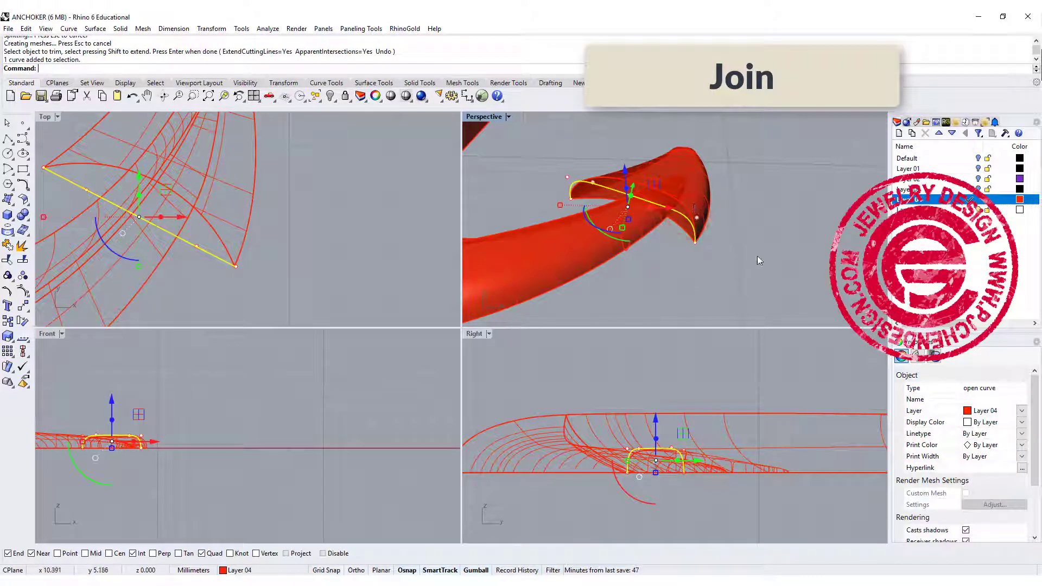
- Select the closed outline curve at the fluke tip
left_click_drag(751, 242, 678, 214)
left_click(735, 262)
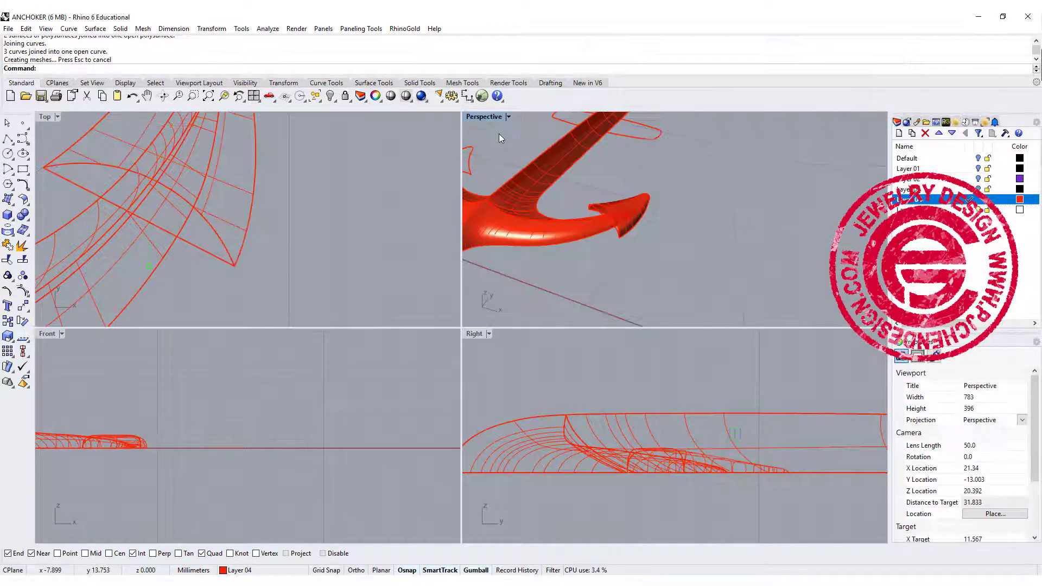
right_click_drag(499, 134, 696, 297)
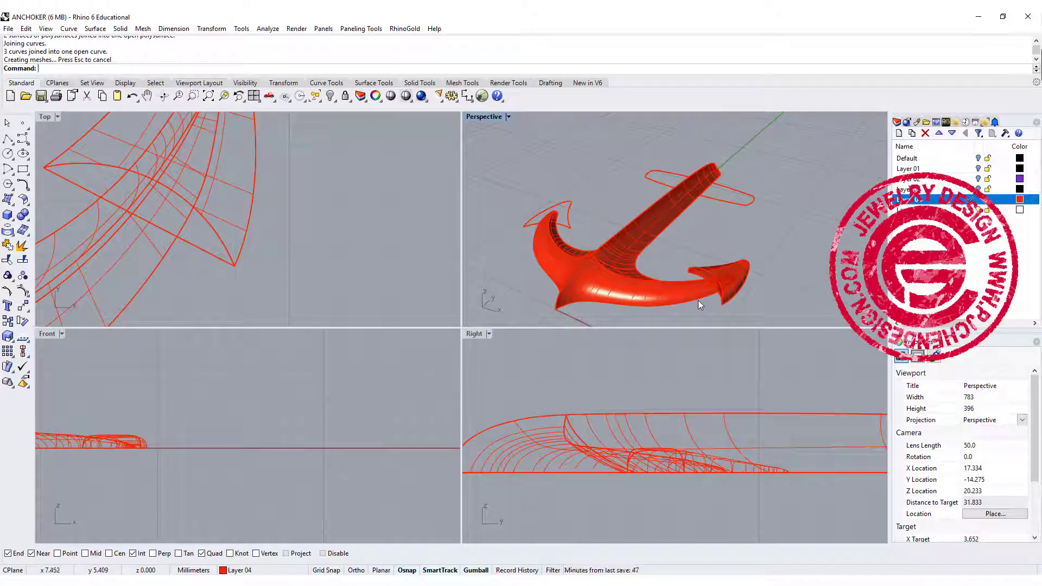
scroll(726, 302, "up", 3)
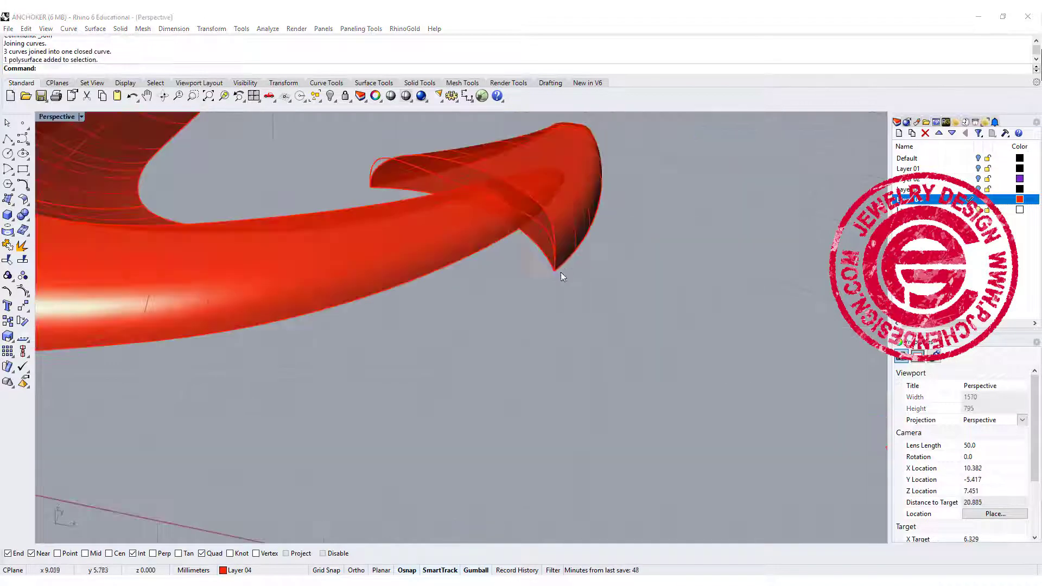
left_click(563, 270)
left_click(586, 294)
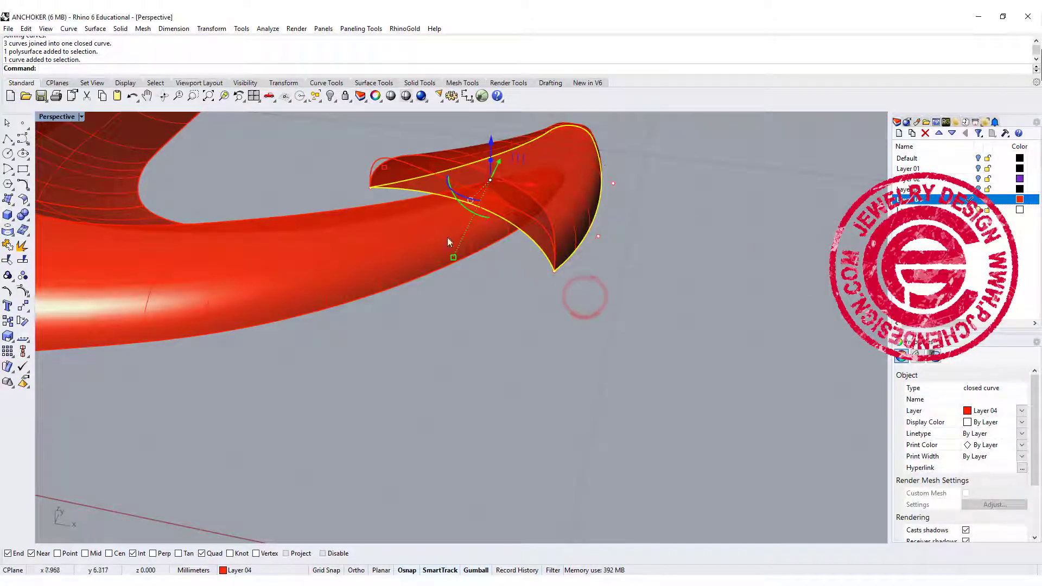
- Extrude the tip outline curve straight with a distance of 1
left_click(144, 28)
mouse_move(95, 28)
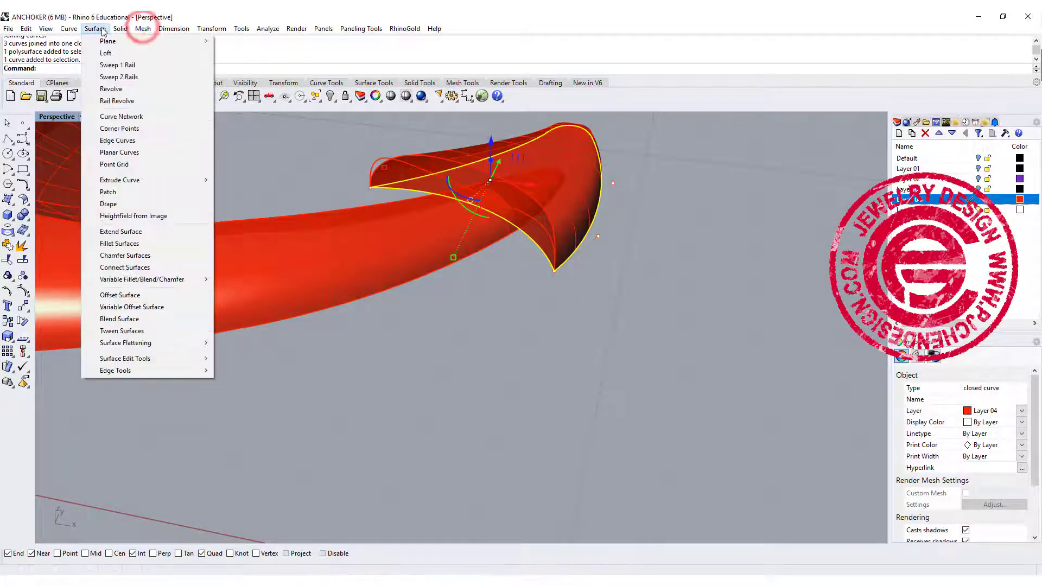
mouse_move(164, 183)
left_click(249, 184)
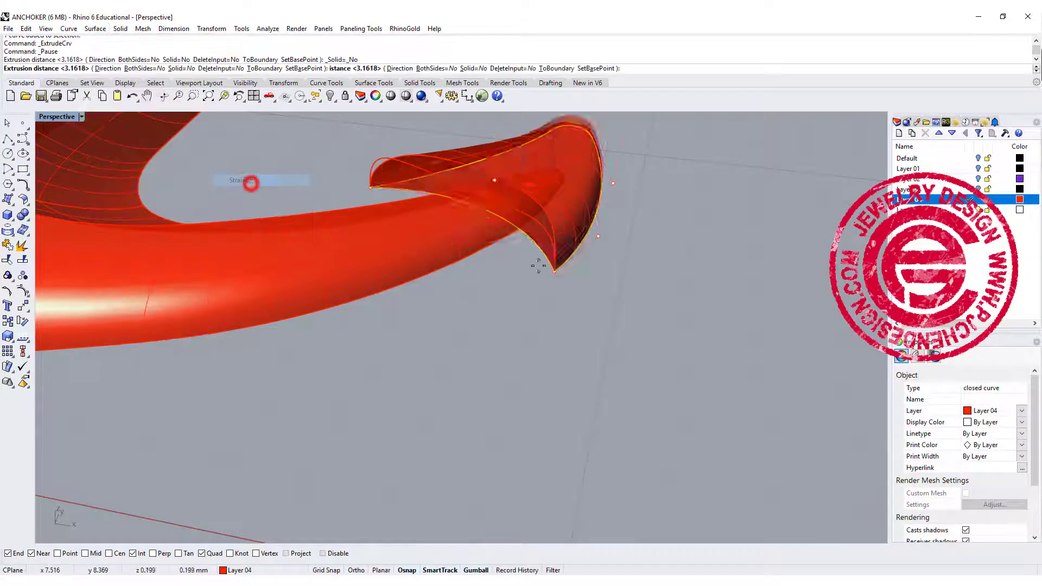
right_click_drag(583, 290, 553, 266)
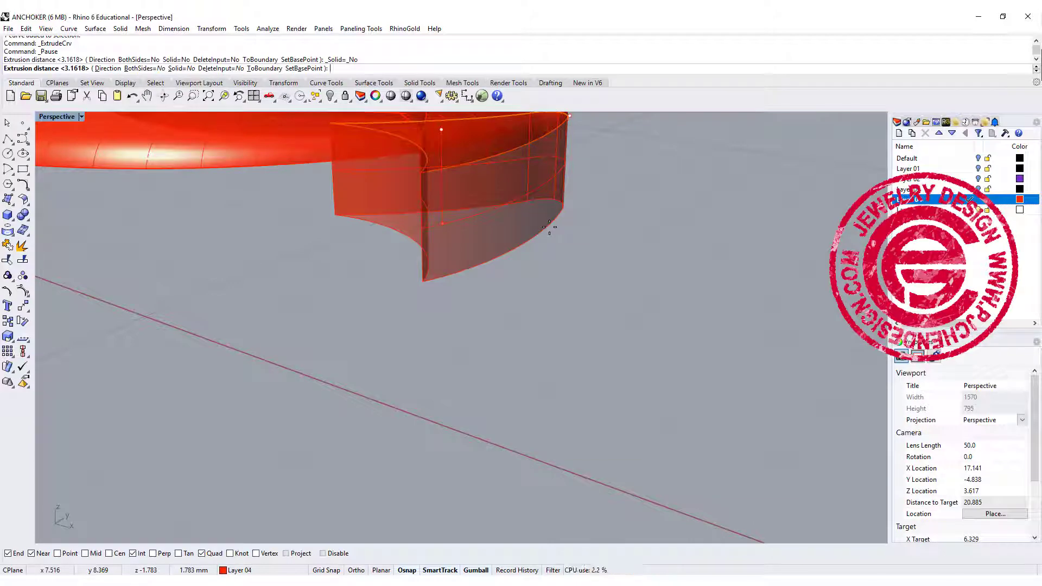
type("1")
key("Return")
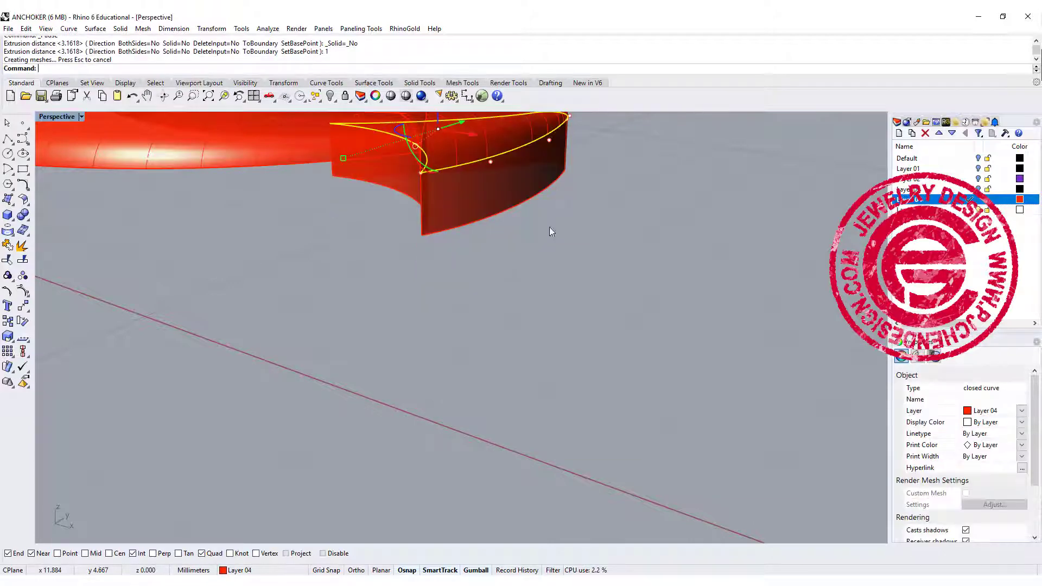
right_click_drag(549, 226, 521, 247)
scroll(520, 247, "down", 6)
- Extrude the other closed tip curve the same way, then window-select all anchor pieces
left_click(516, 249)
scroll(484, 222, "up", 8)
left_click(438, 206)
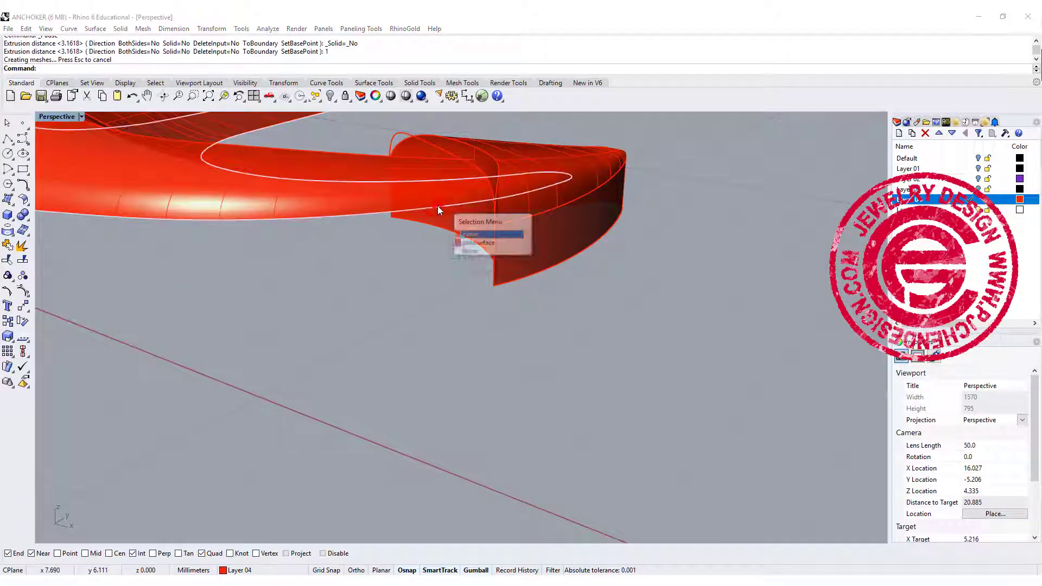
left_click(460, 234)
right_click(442, 262)
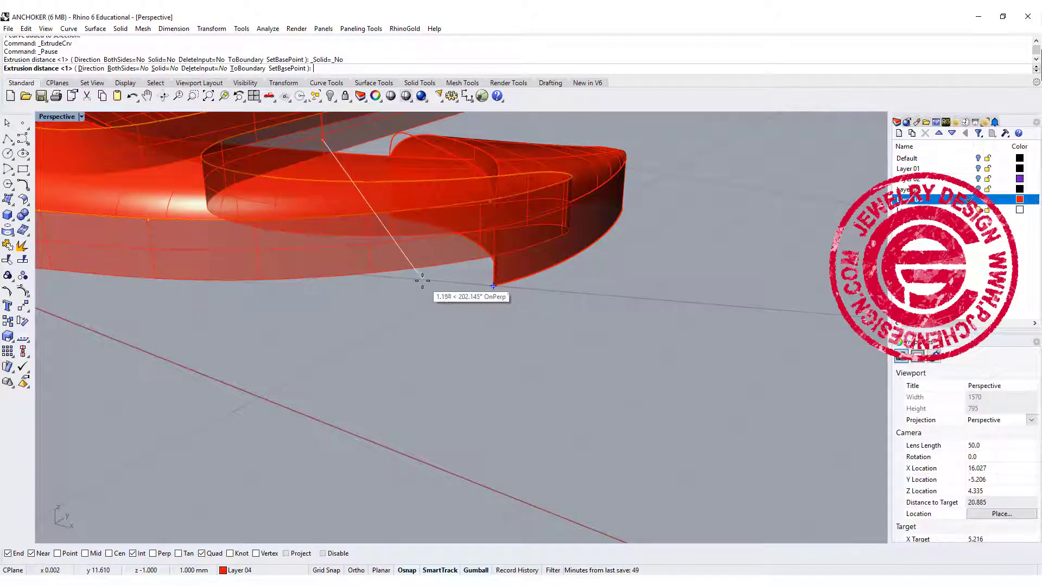
left_click(419, 280)
scroll(477, 268, "down", 6)
right_click_drag(548, 252, 627, 281)
scroll(469, 408, "up", 5)
left_click_drag(731, 500, 579, 403)
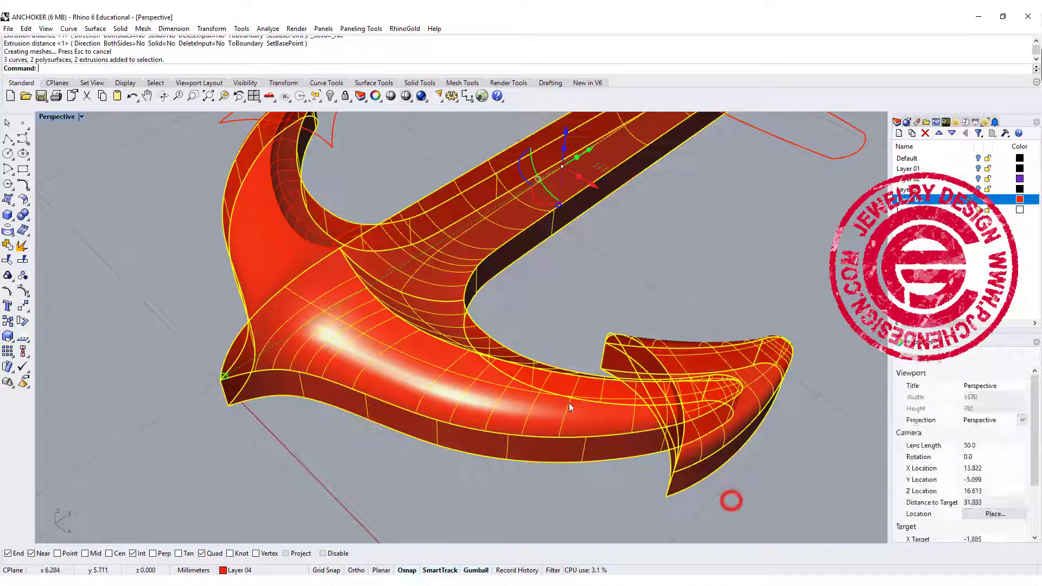
- Join the selected anchor pieces and cap the open arm tip into a closed solid
left_click(7, 245)
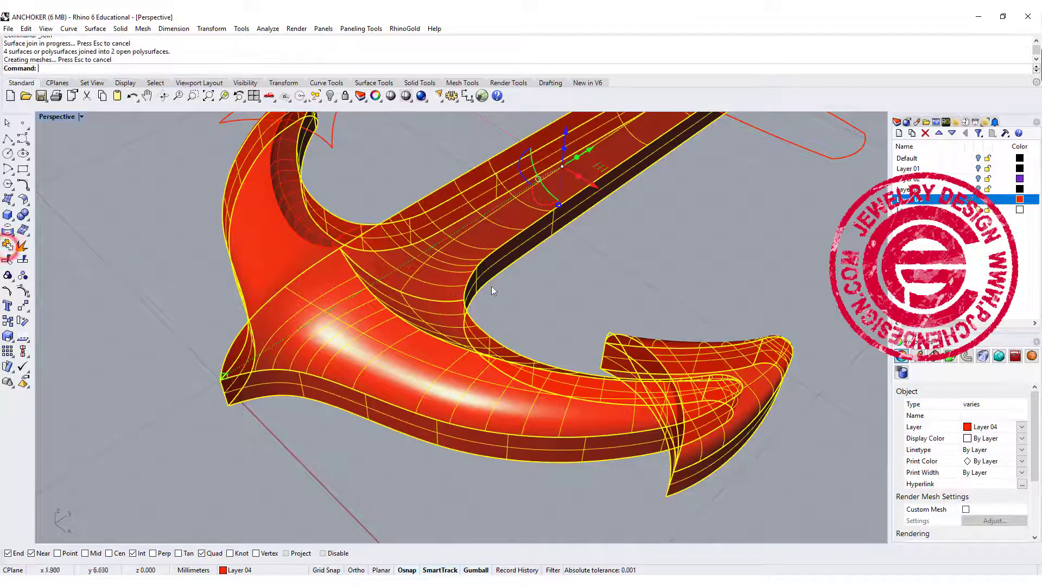
left_click(560, 281)
left_click(699, 353)
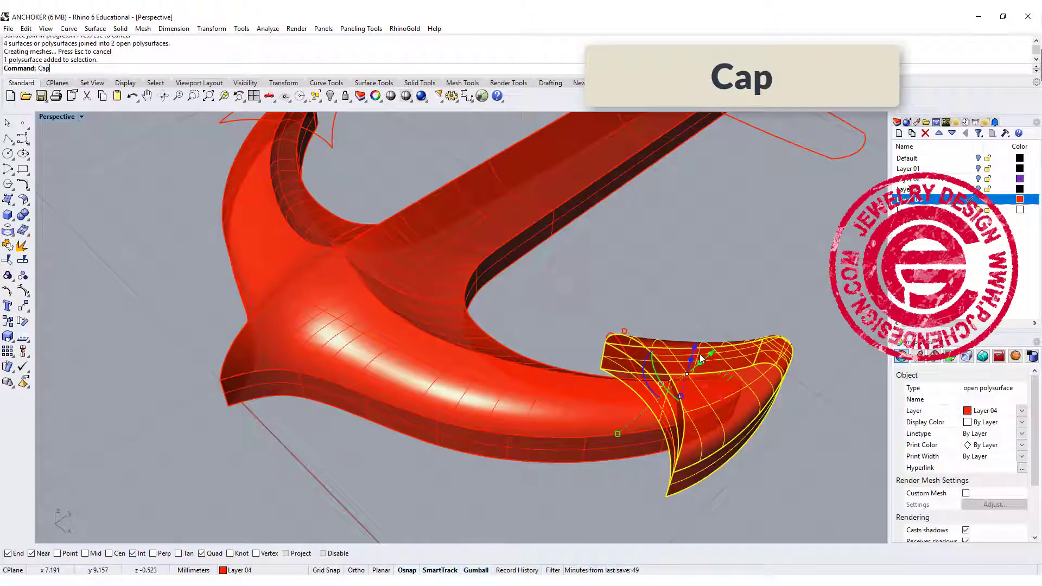
key("Return")
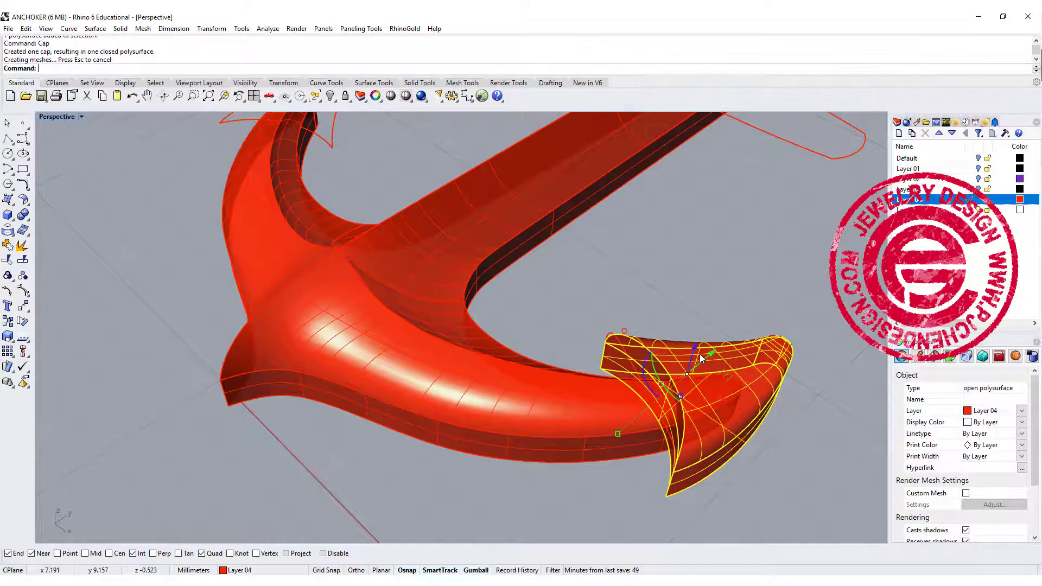
left_click(544, 401)
left_click(542, 480)
right_click_drag(543, 480, 583, 377)
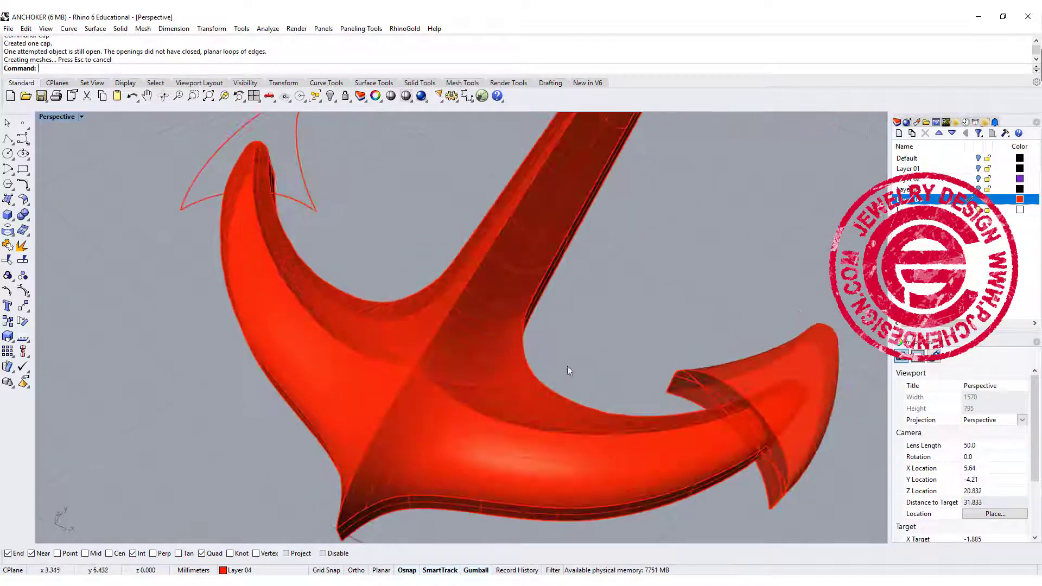
scroll(544, 376, "down", 4)
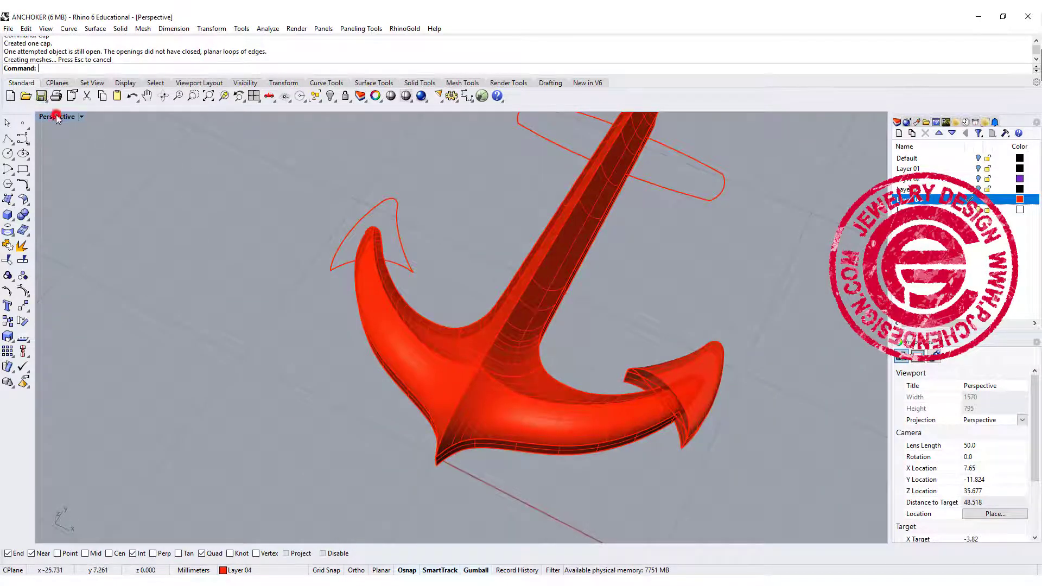
- Mirror the capped tip from point 0 across the vertical axis onto the left arm
double_click(57, 117)
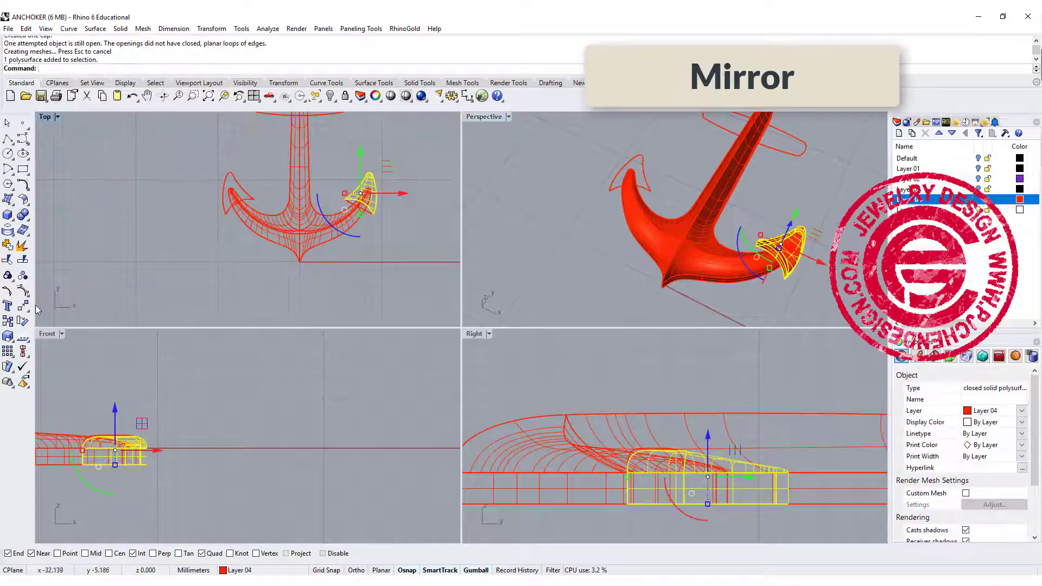
left_click(23, 305)
left_click(115, 311)
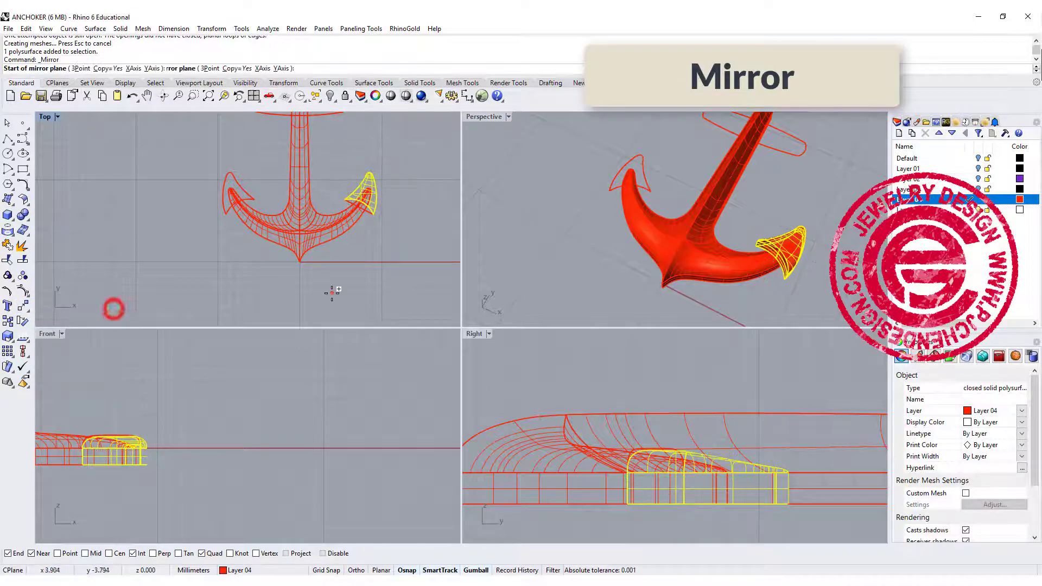
type("0")
key("Return")
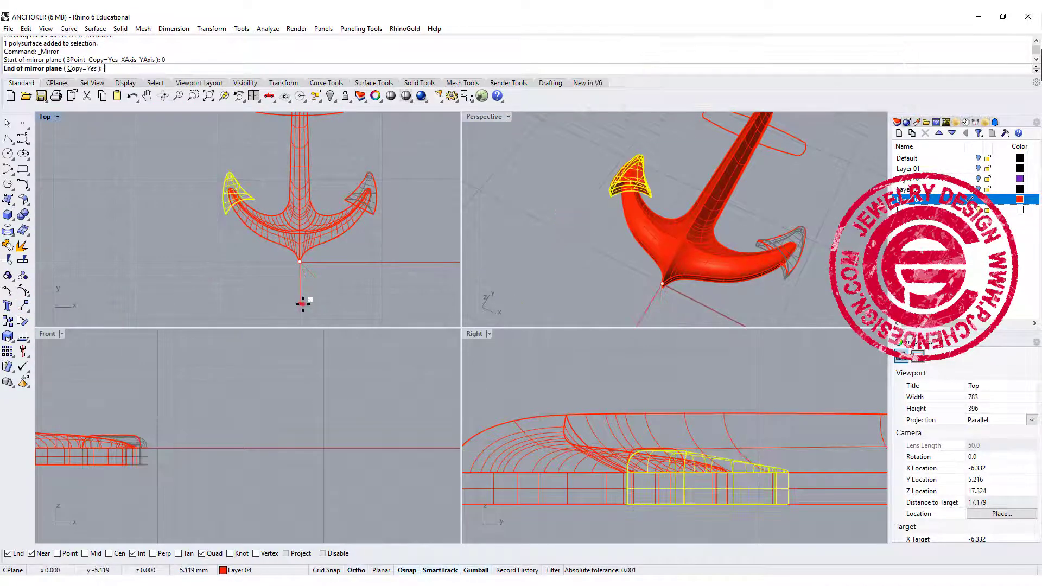
left_click(303, 302)
left_click(377, 289)
- Orbit the perspective view and select an edge of the stock outline
scroll(672, 264, "down", 6)
right_click_drag(715, 189, 717, 192)
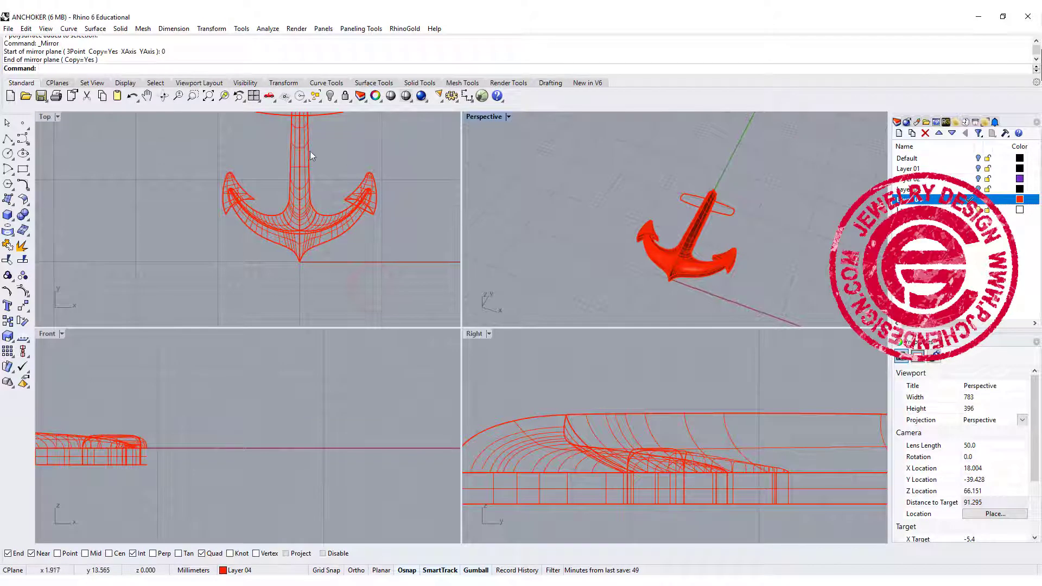
scroll(288, 206, "up", 10)
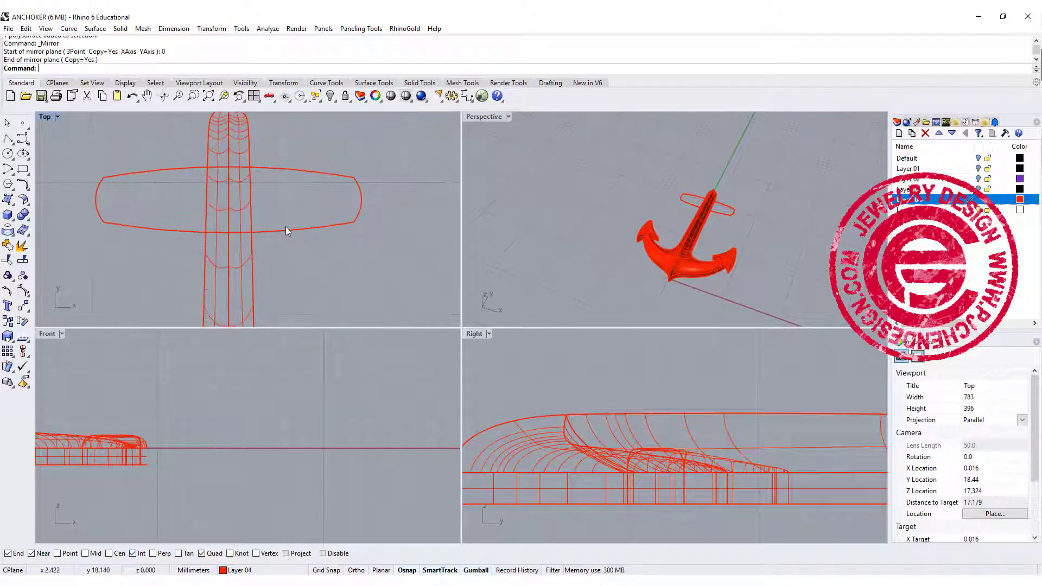
left_click(284, 231)
- Select the four stock outline curves and join them into one closed curve
left_click(314, 175)
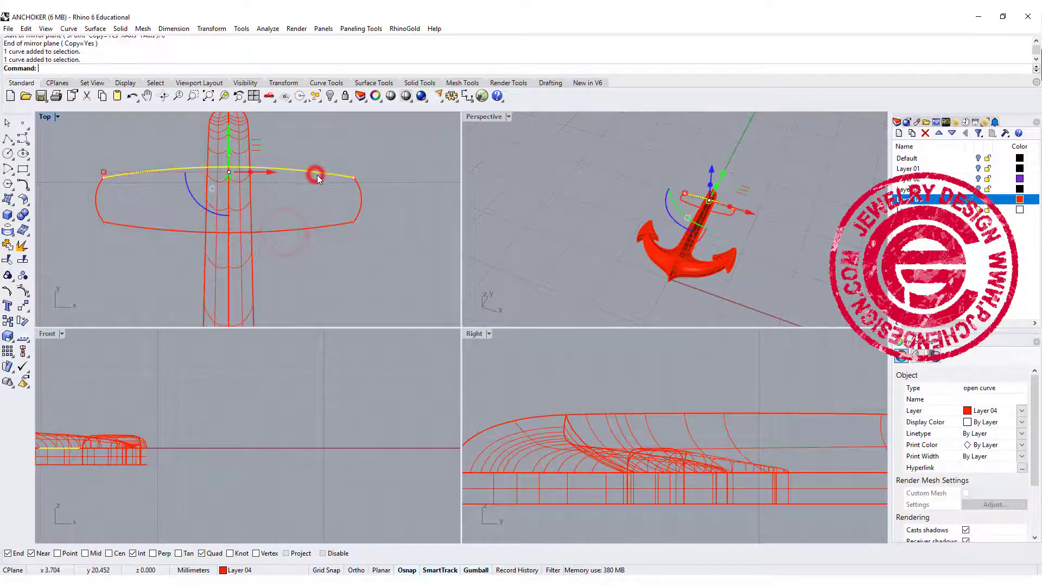
left_click(319, 228)
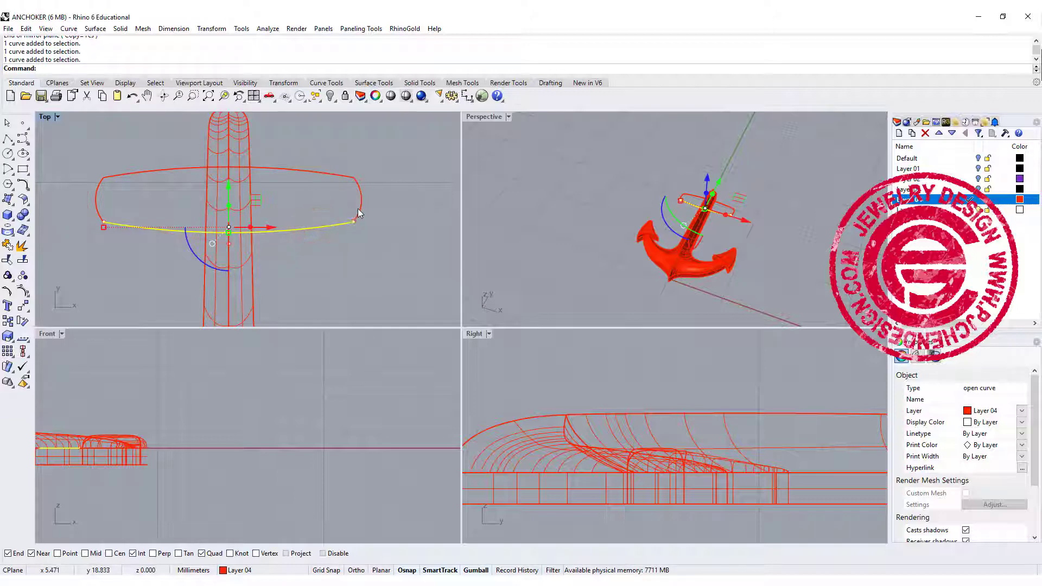
left_click_drag(376, 245, 333, 163)
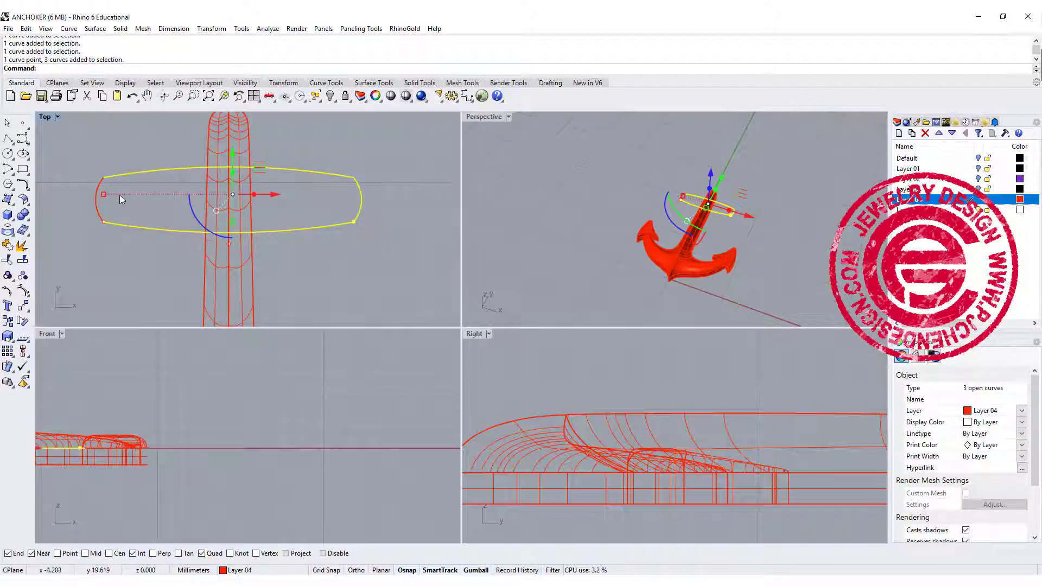
left_click(99, 215, "shift")
left_click(8, 247)
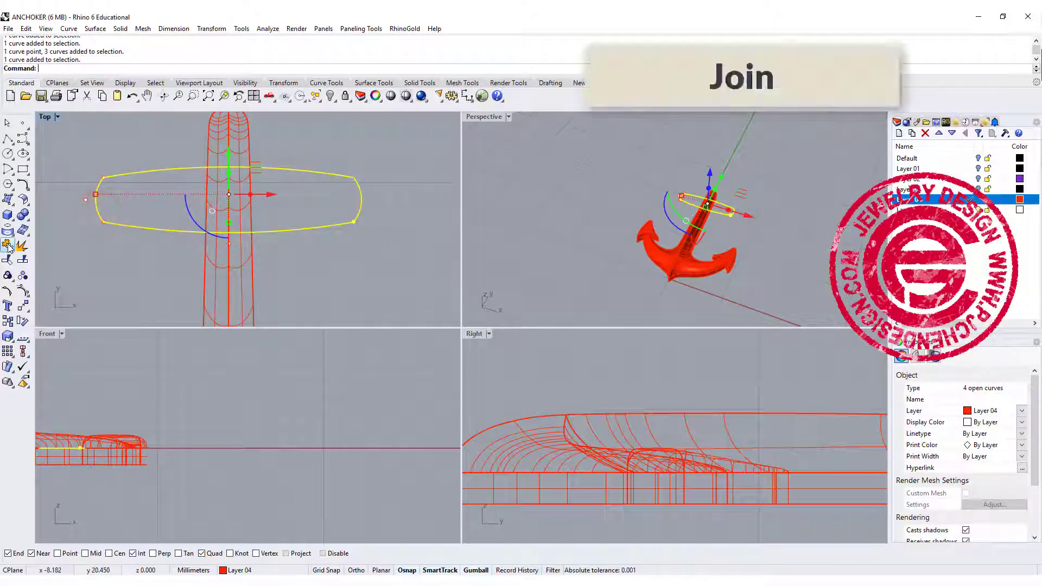
- Fillet the corners of the stock outline with radius 1
left_click(25, 189)
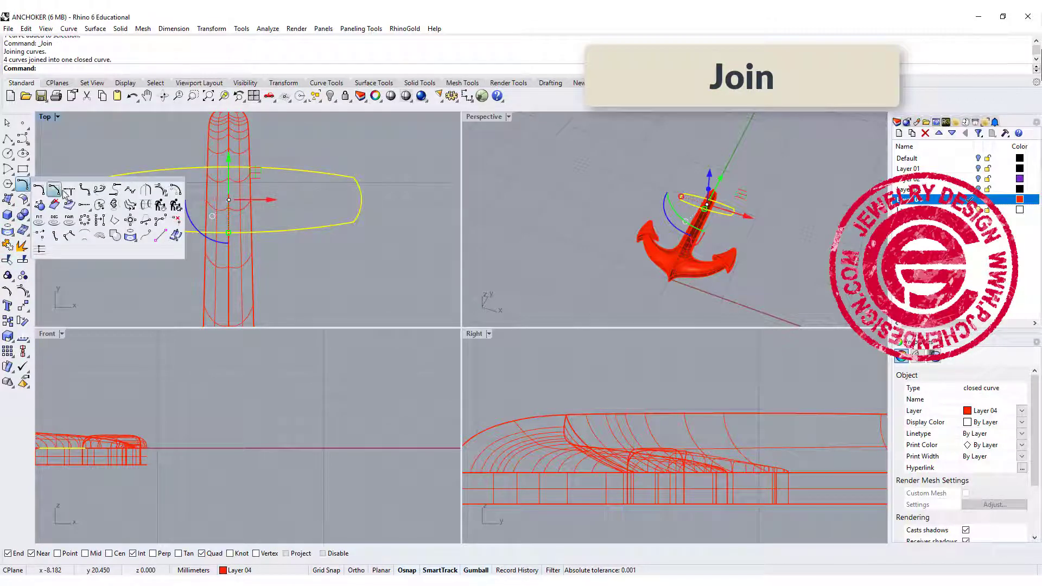
left_click(84, 204)
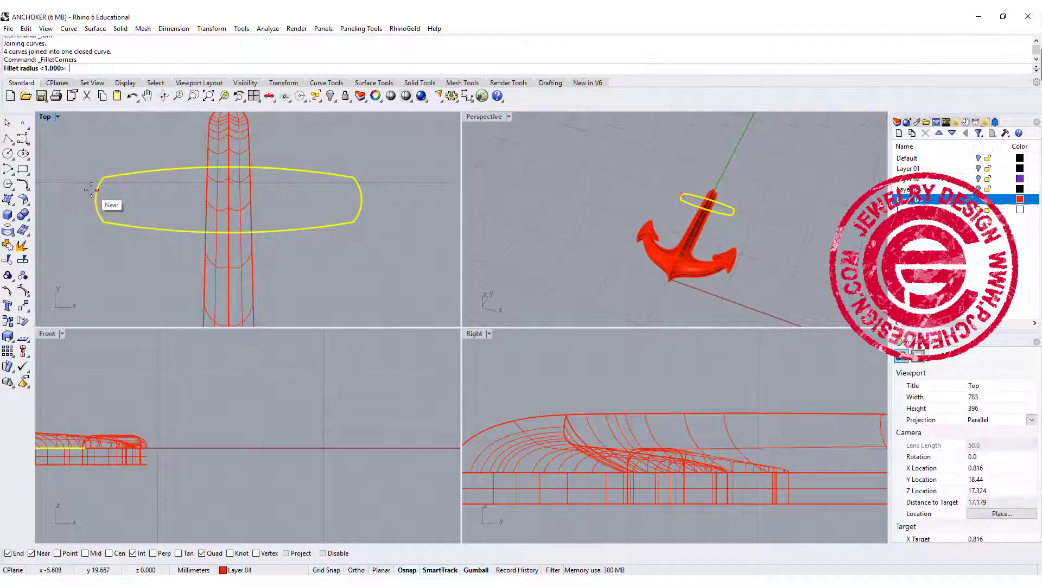
key("Return")
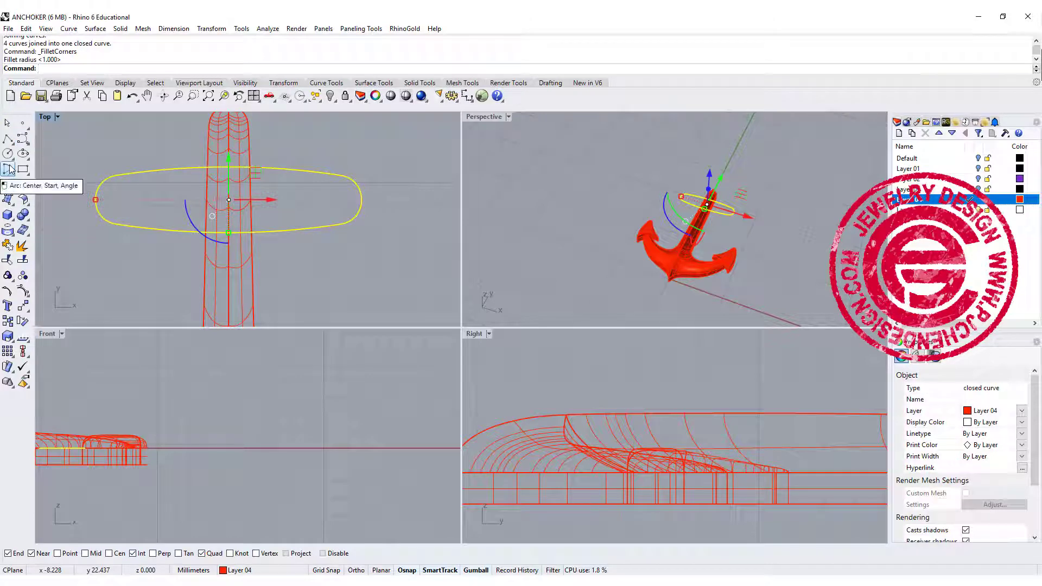
left_click(9, 169)
- Draw a Start-End-Direction arc across the stock outline, bulging upward over the shank
left_click(8, 169)
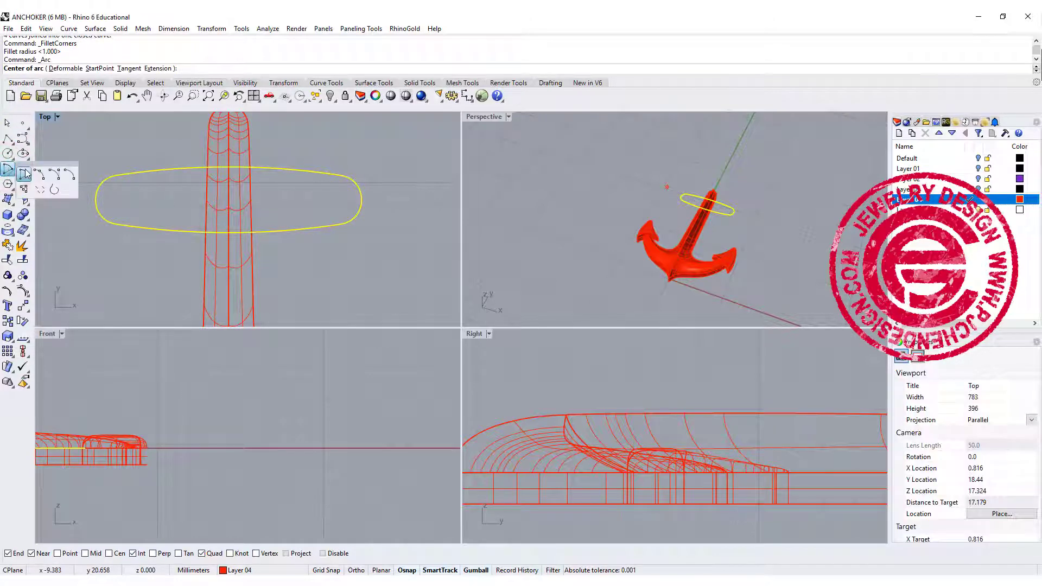
left_click(41, 175)
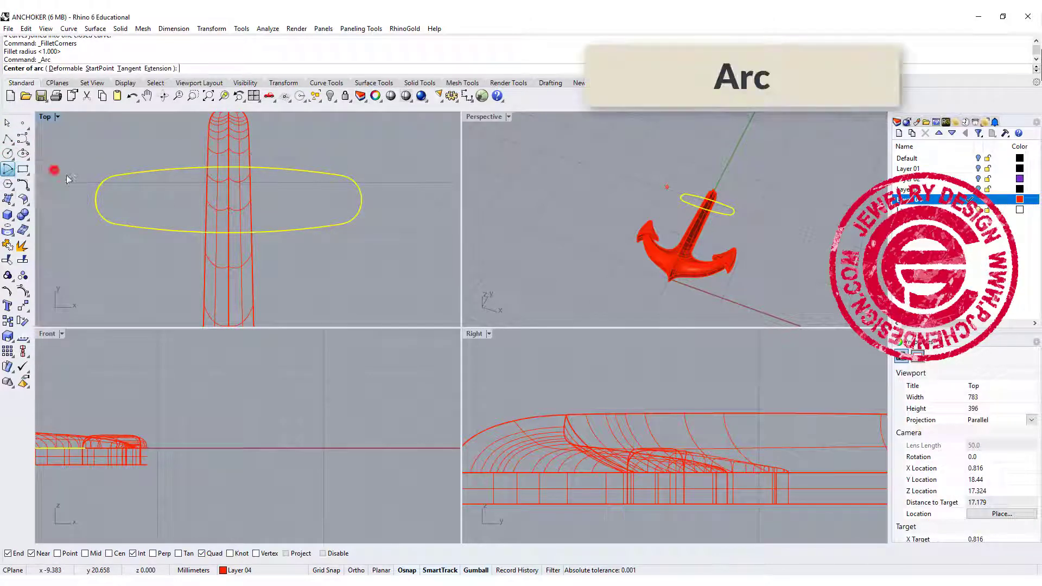
left_click(228, 232)
left_click(229, 167)
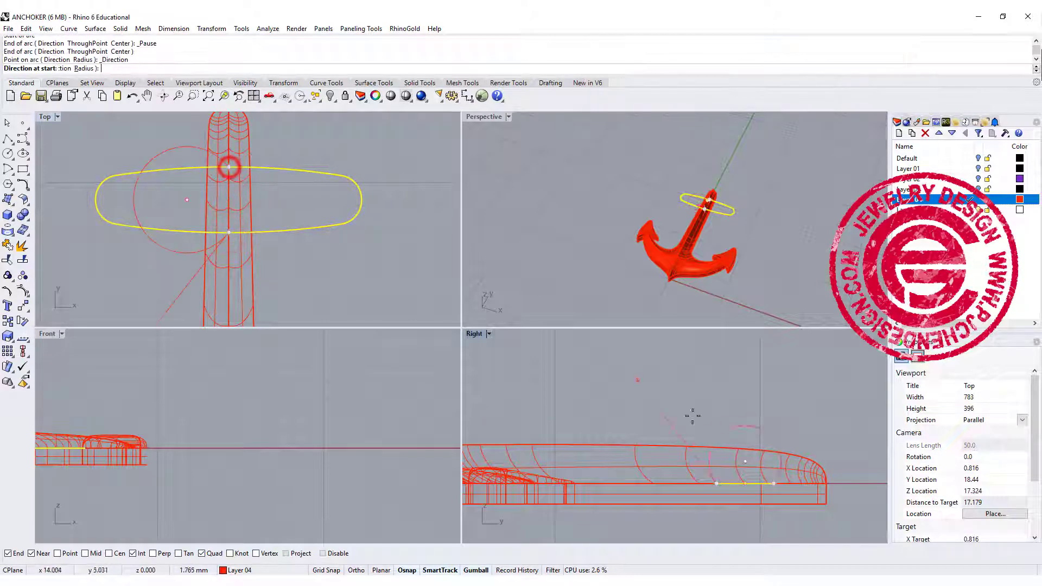
left_click(719, 413)
- Split the stock outline into two halves at points on its left and right ends
key("Escape")
left_click(729, 463)
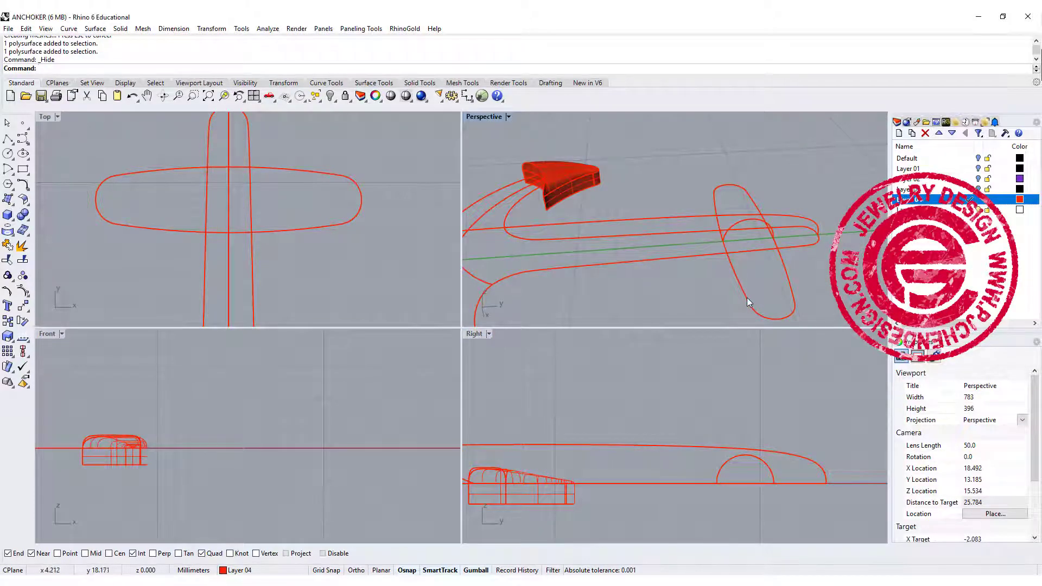
left_click(747, 303)
left_click(23, 259)
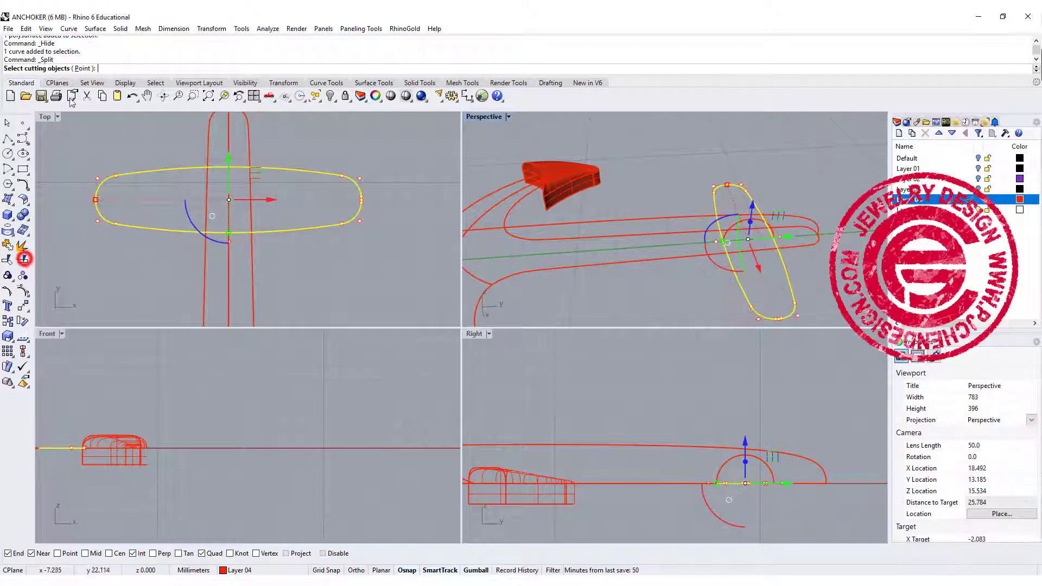
left_click(83, 69)
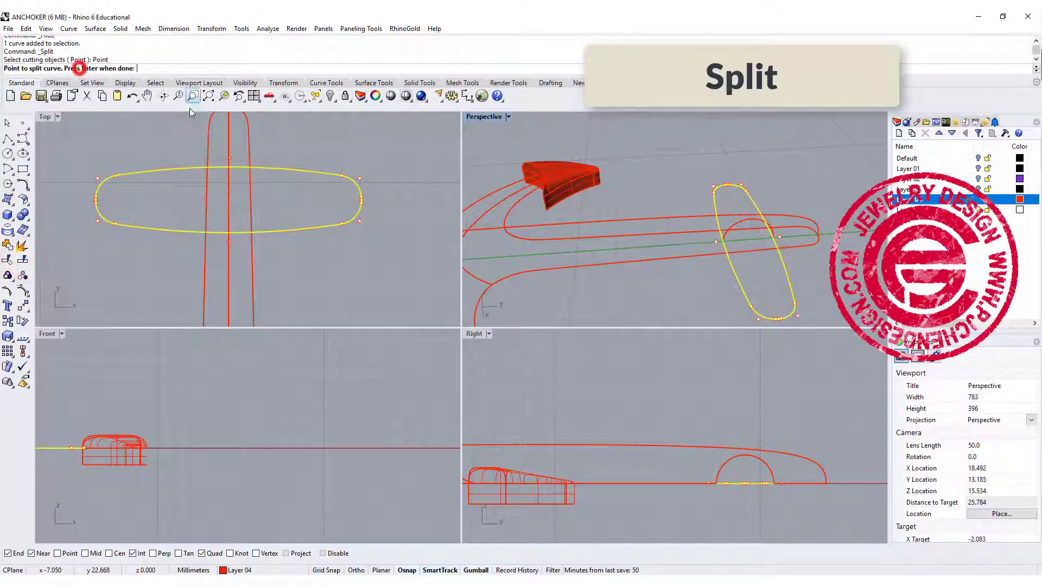
left_click(96, 199)
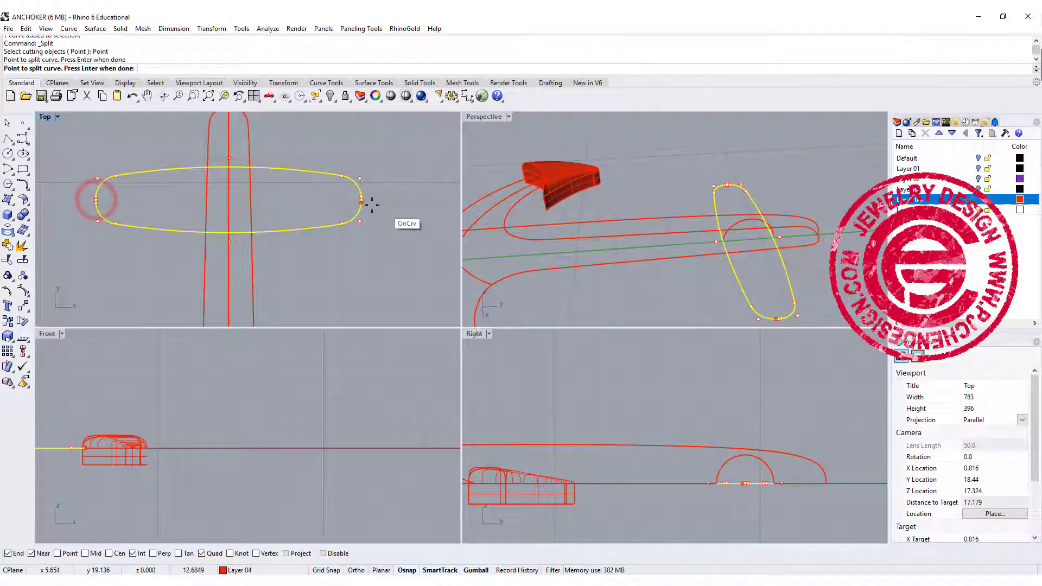
left_click(362, 199)
right_click(368, 253)
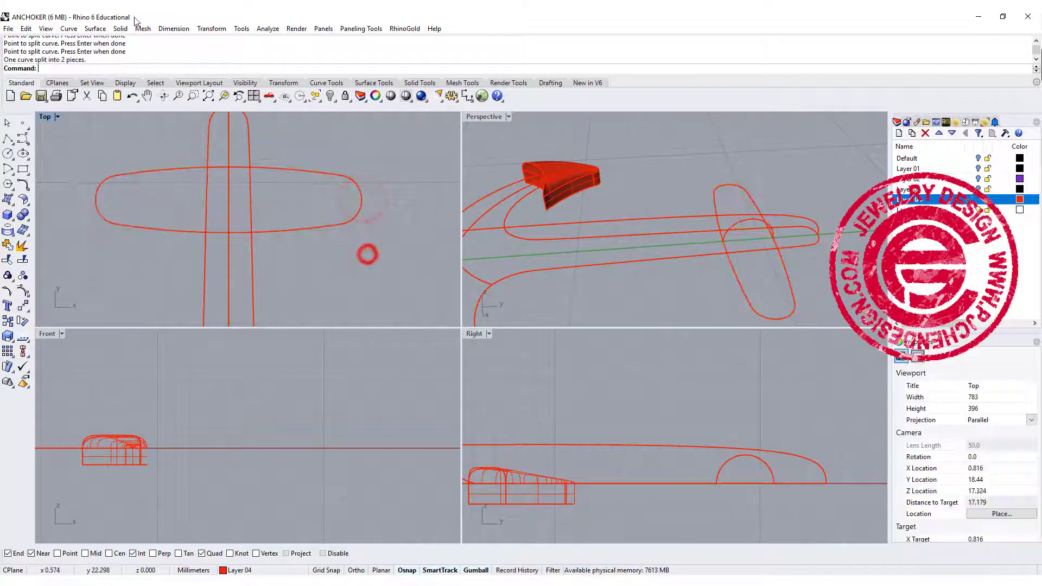
left_click(93, 28)
- Sweep the half-round arc along the two outline halves, with point sections at both ends
left_click(122, 72)
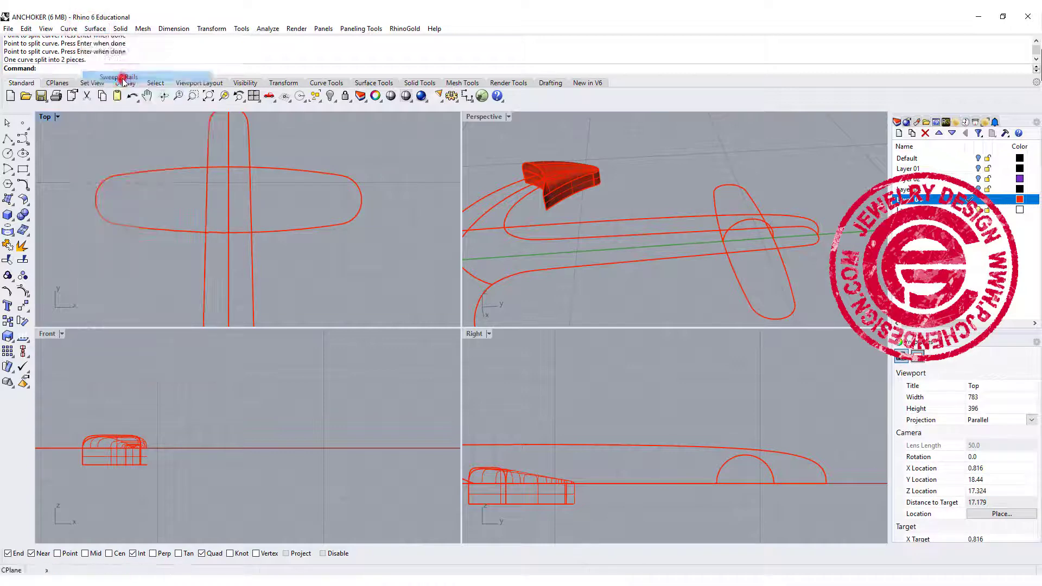
left_click(741, 295)
left_click(791, 292)
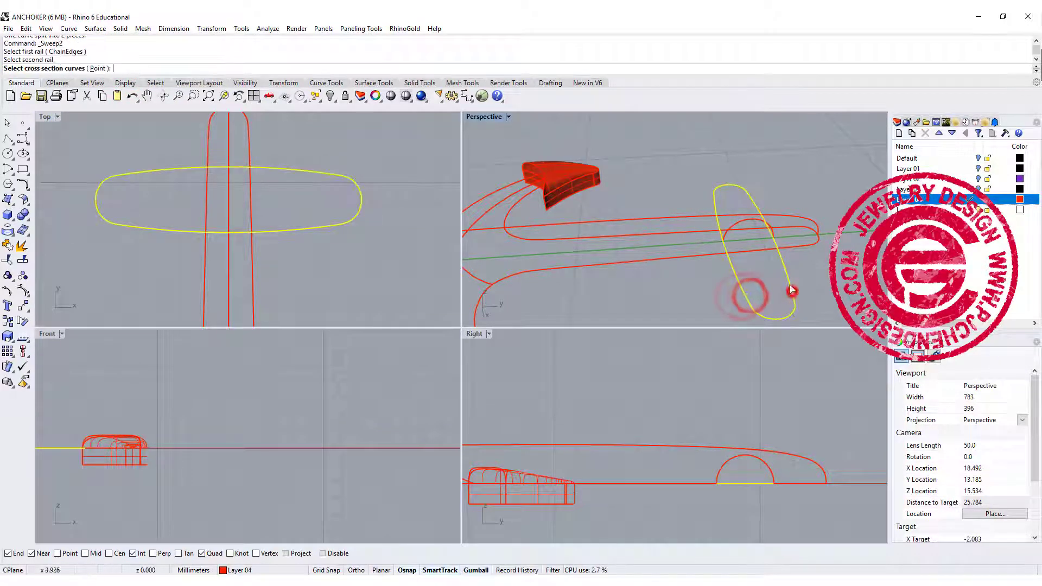
left_click(97, 69)
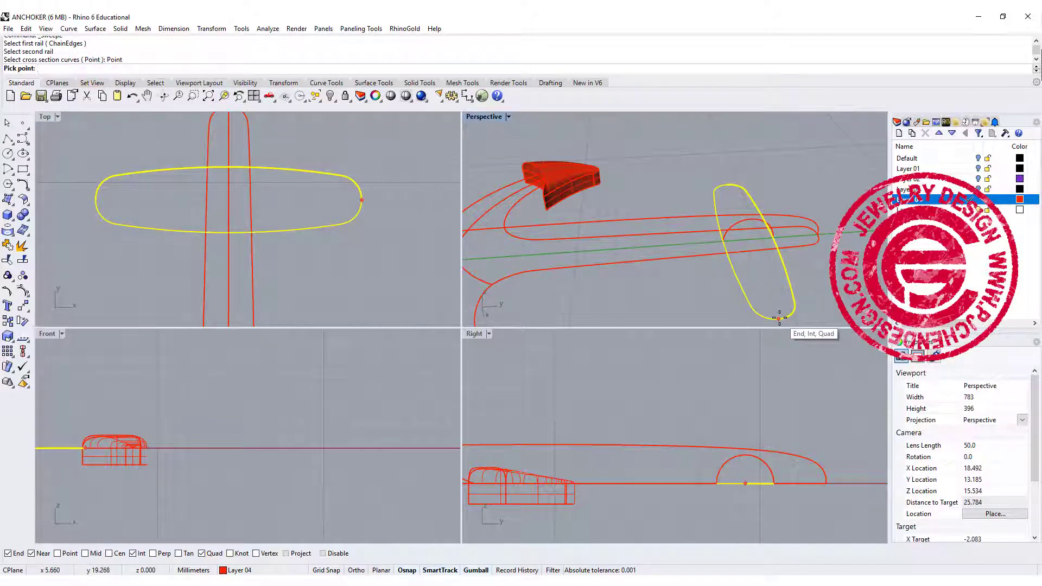
left_click(779, 318)
left_click(742, 224)
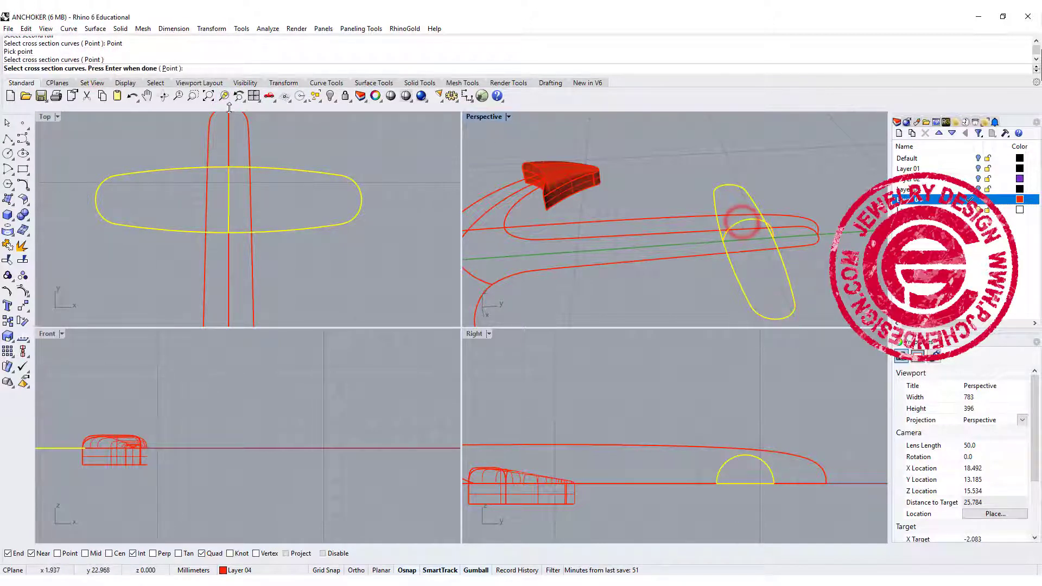
left_click(170, 68)
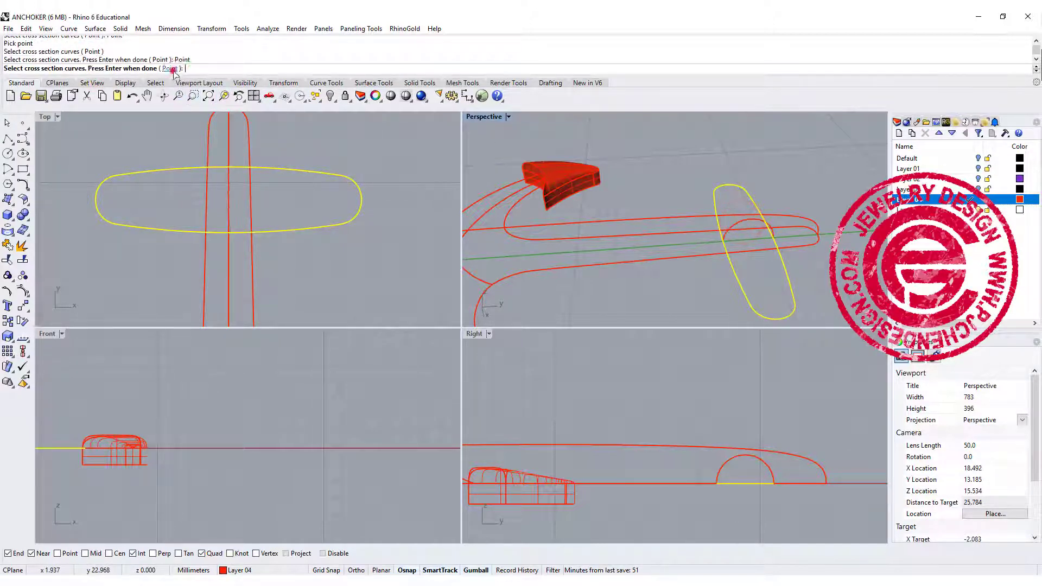
left_click(727, 185)
key("Return")
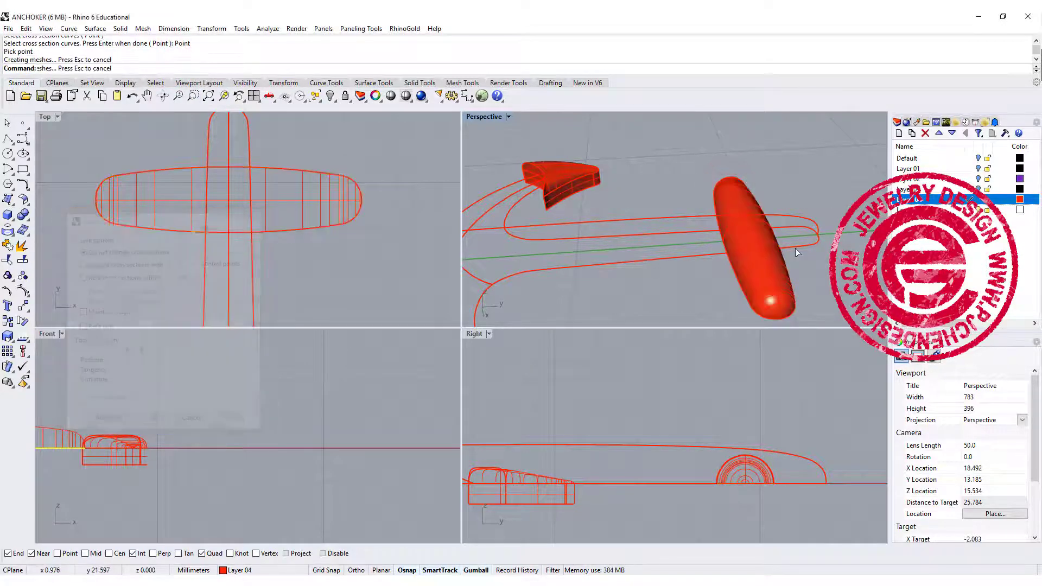
right_click_drag(791, 238, 781, 219)
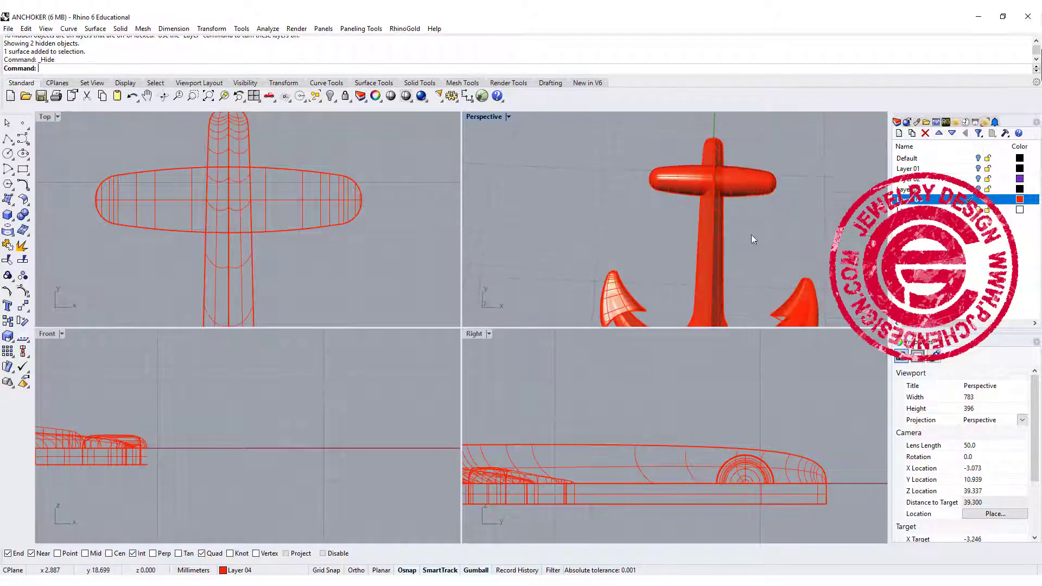
- Move the swept stock surface upward
scroll(752, 184, "up", 10)
left_click(737, 198)
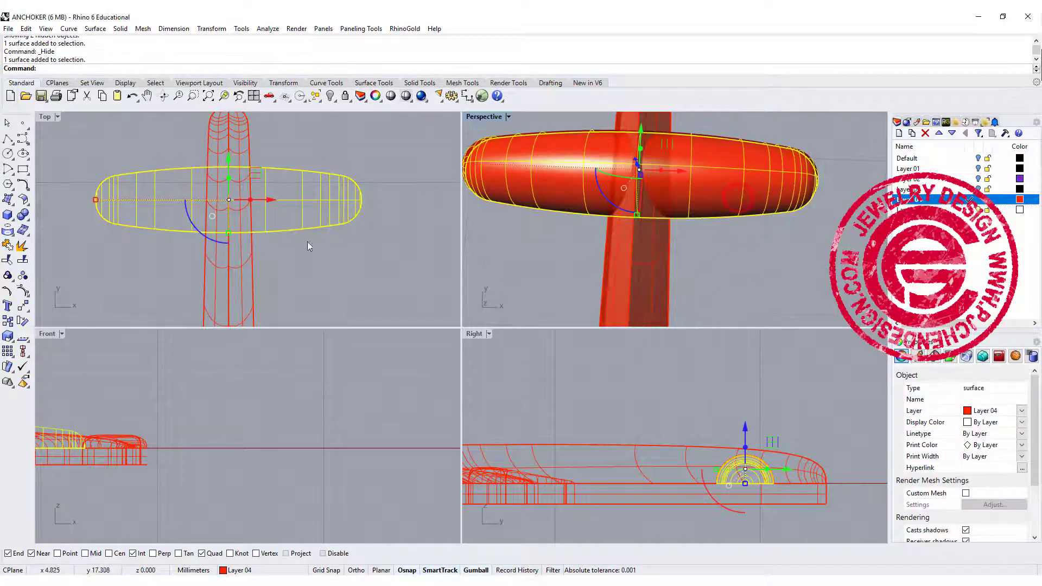
left_click_drag(746, 431, 746, 414)
left_click(774, 376)
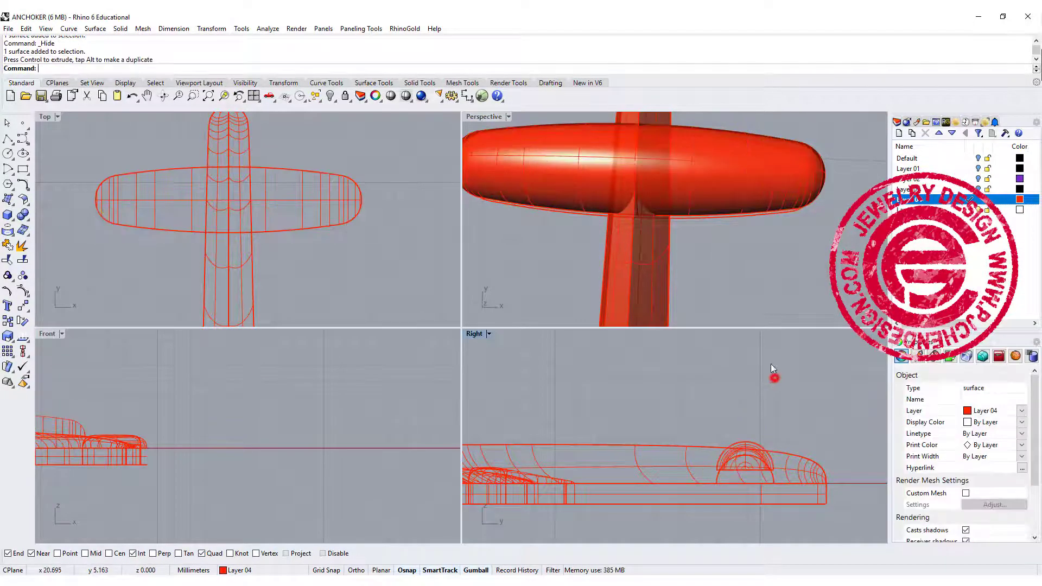
scroll(733, 202, "down", 6)
right_click_drag(735, 200, 760, 202)
scroll(757, 230, "up", 6)
- Join the stock's two lower edge curves into one closed curve
left_click(758, 208)
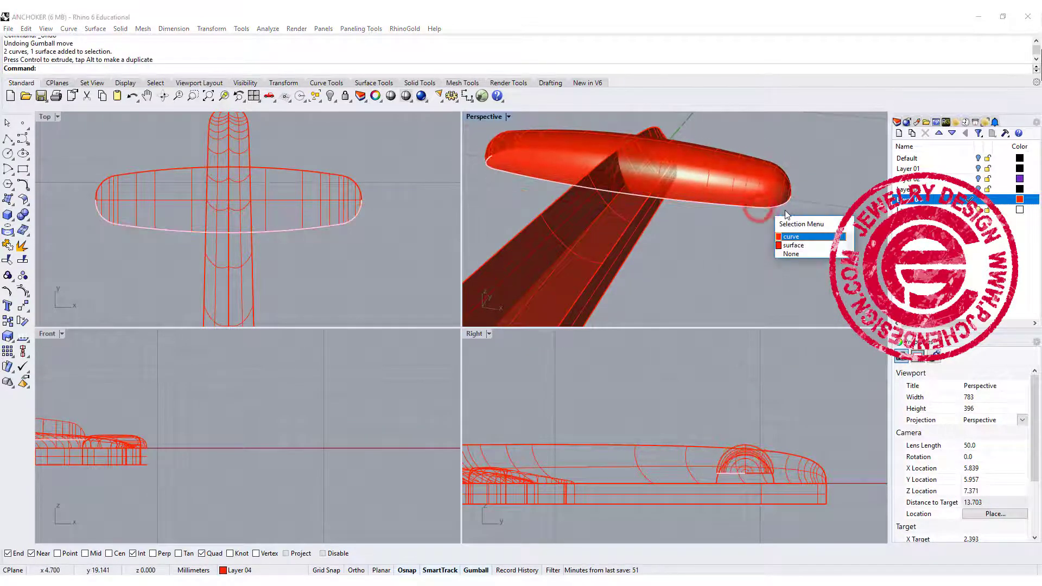
left_click(790, 238)
scroll(794, 222, "up", 5)
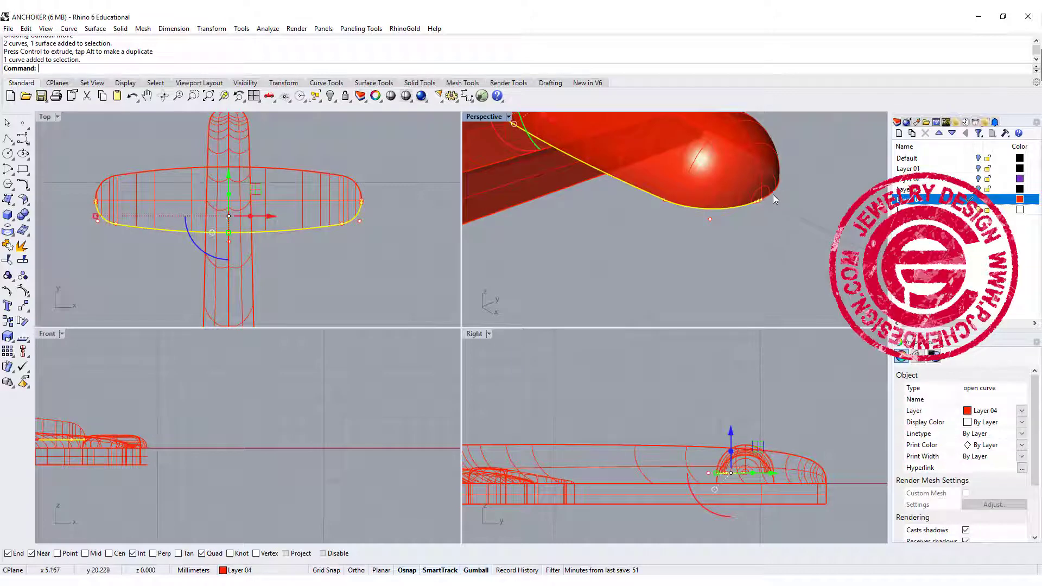
left_click(773, 199, "shift")
left_click(796, 220)
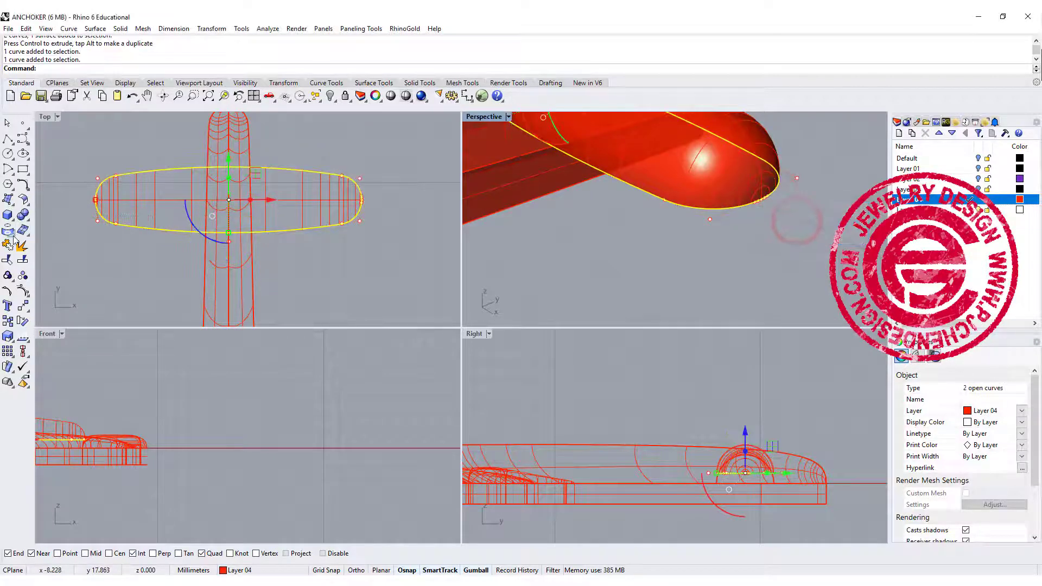
left_click(8, 245)
- Extrude the closed curve straight to form the stock's side wall
left_click(173, 30)
mouse_move(99, 30)
mouse_move(130, 180)
left_click(244, 181)
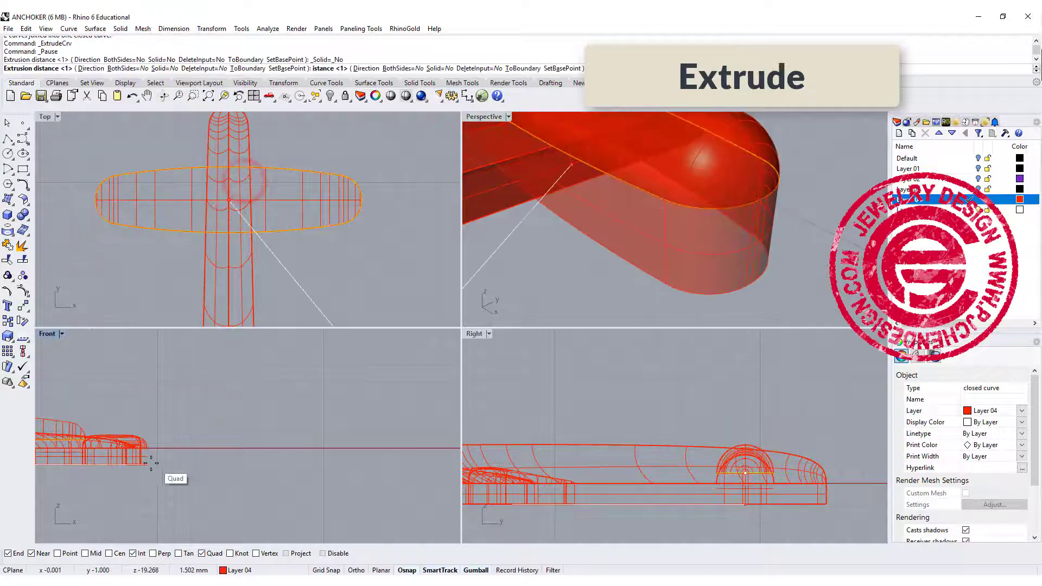
left_click(143, 466)
left_click(523, 301)
- Join the side wall with the swept top and cap the bottom into a closed solid
scroll(657, 232, "down", 7)
right_click_drag(672, 227, 724, 275)
left_click_drag(724, 276, 668, 242)
left_click(8, 246)
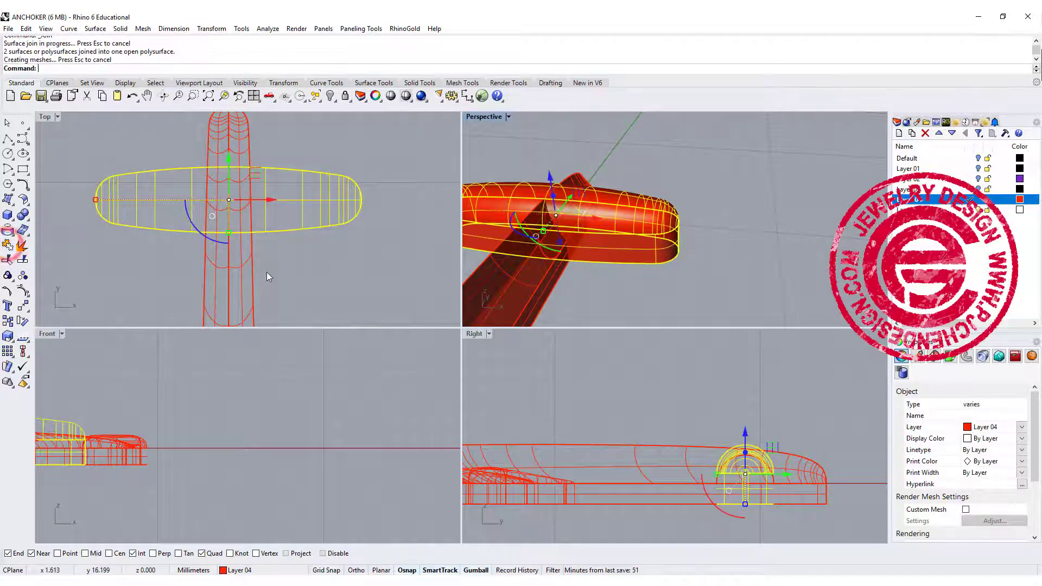
key("Return")
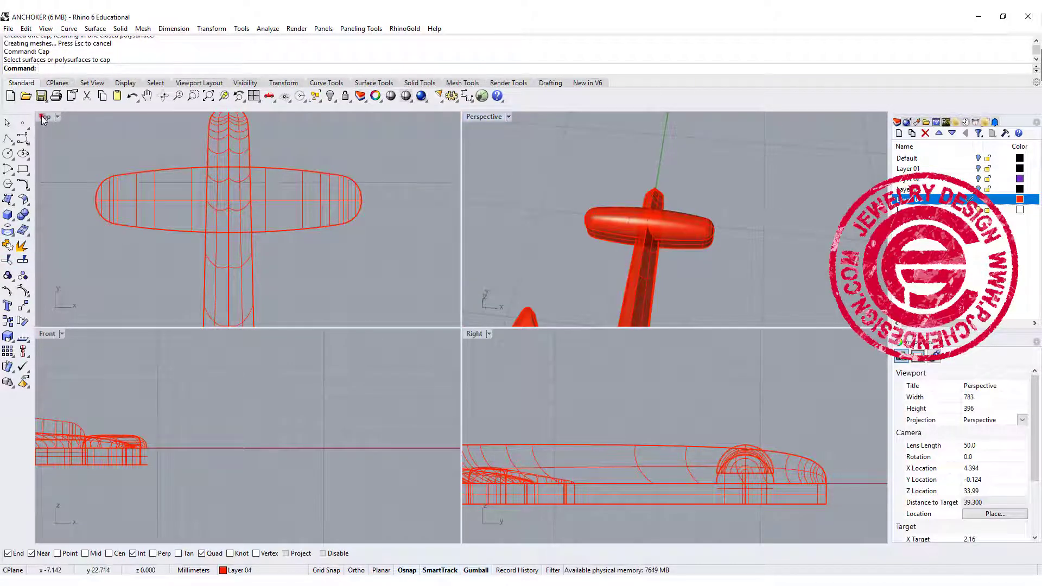
double_click(43, 116)
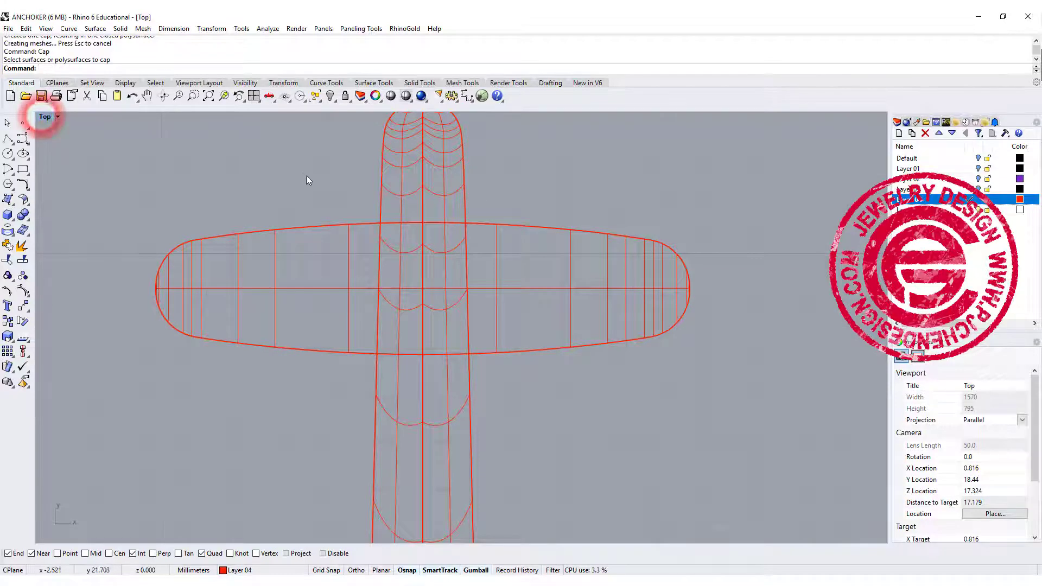
- Show the anchor reference image and center the rope in the maximized Top view
scroll(305, 175, "down", 5)
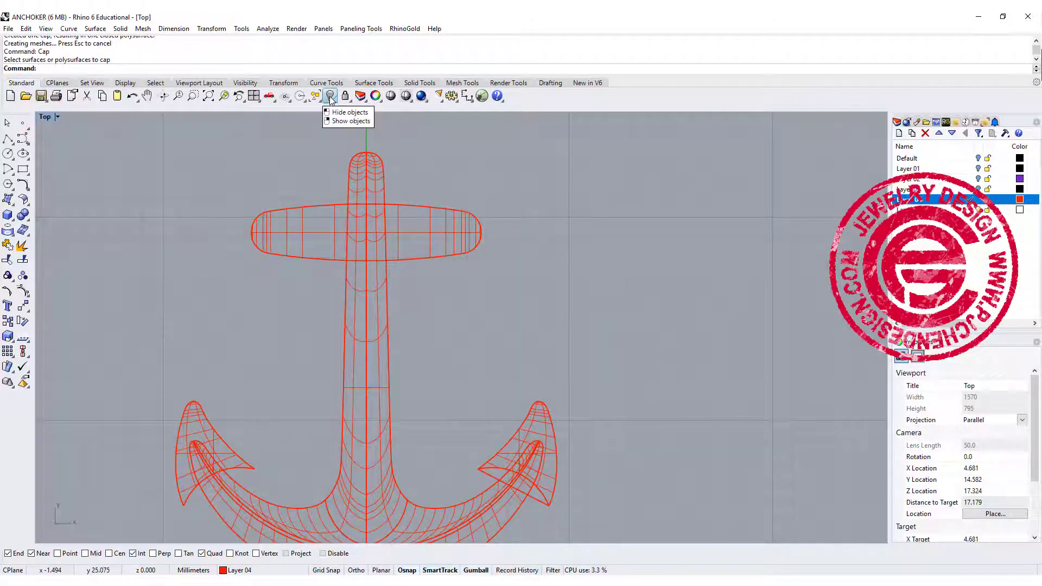
left_click(331, 97)
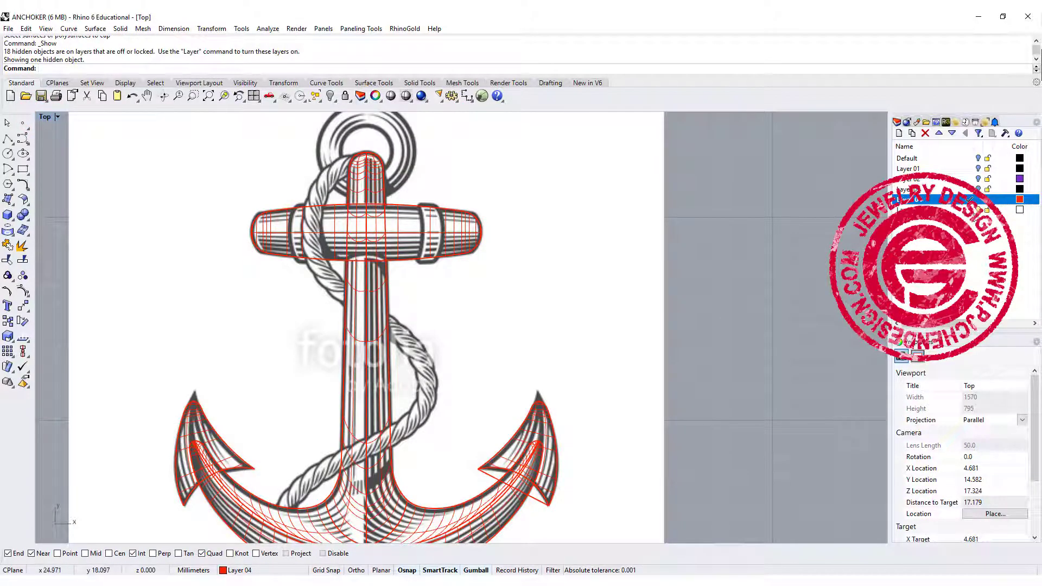
double_click(44, 117)
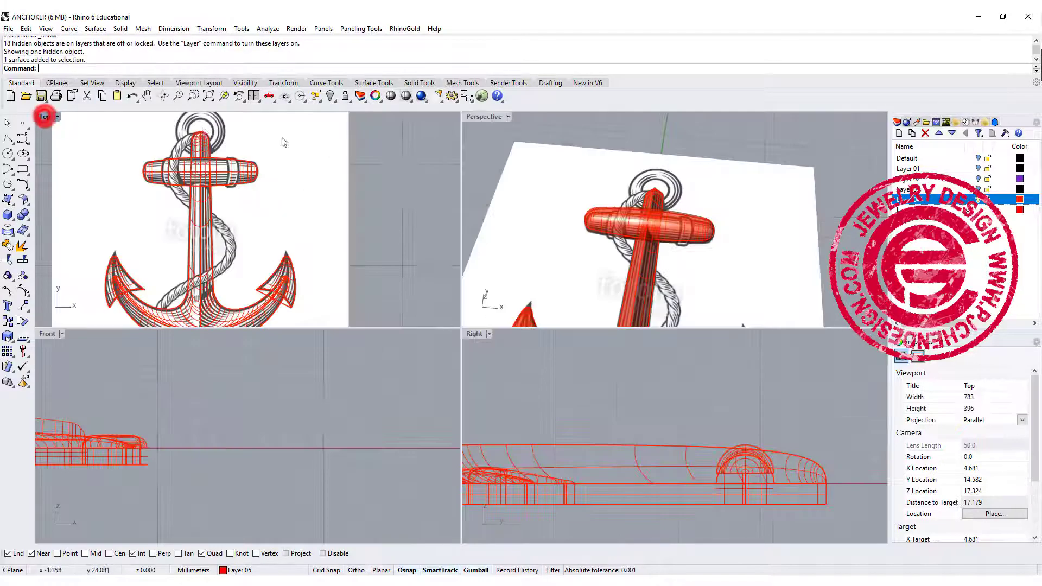
double_click(46, 117)
right_click_drag(226, 181, 433, 181)
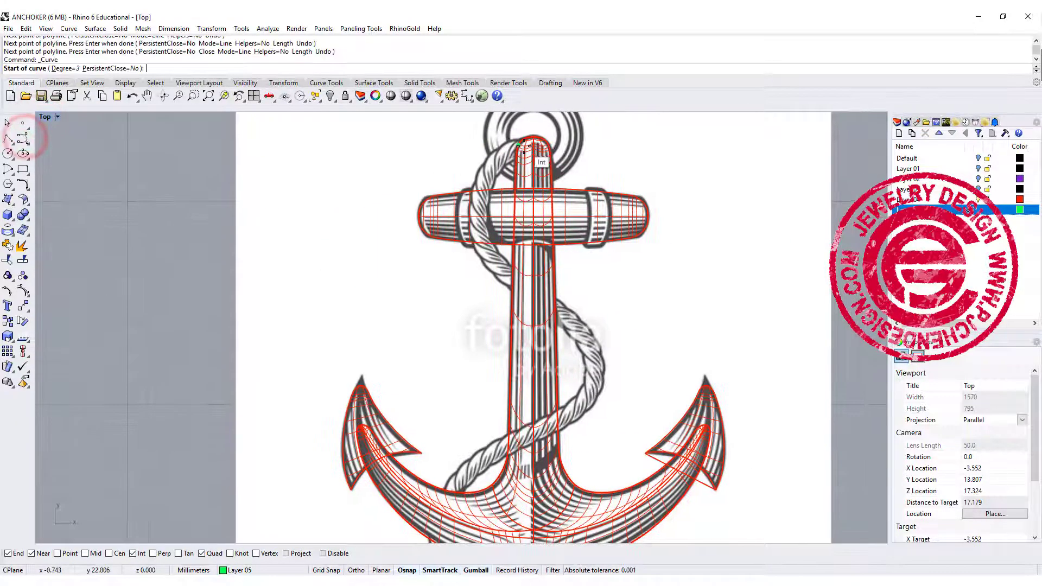
- With Osnap off, trace a curve along the rope from the anchor's top down past the shank
left_click(23, 138)
left_click(533, 144)
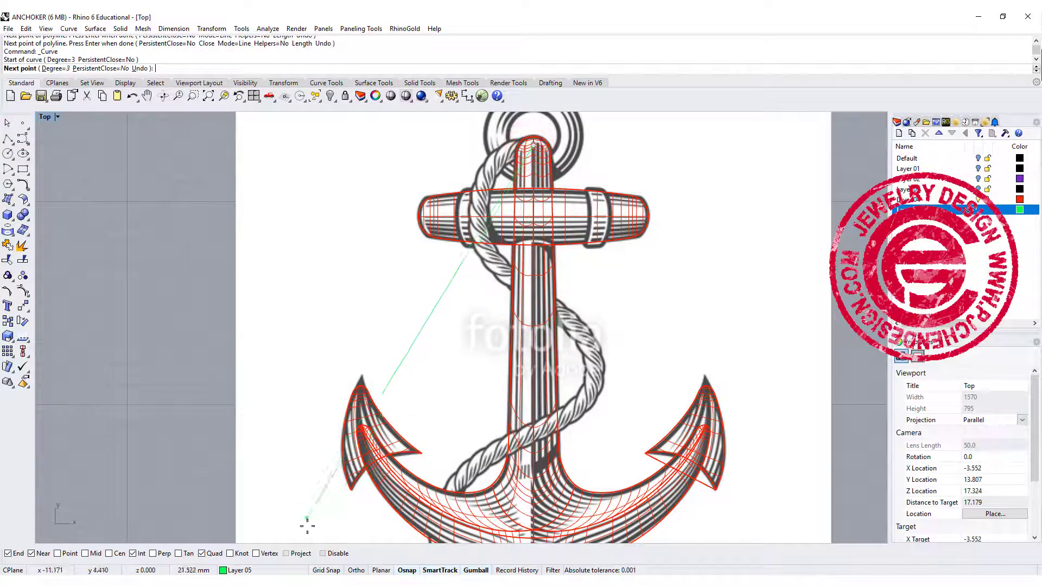
left_click(324, 553)
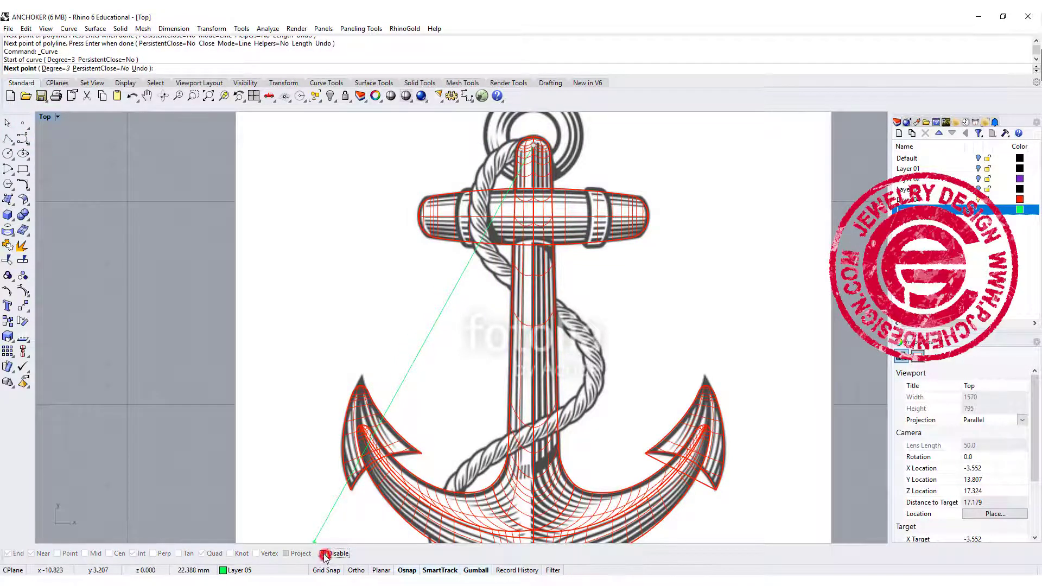
left_click(486, 158)
left_click(481, 183)
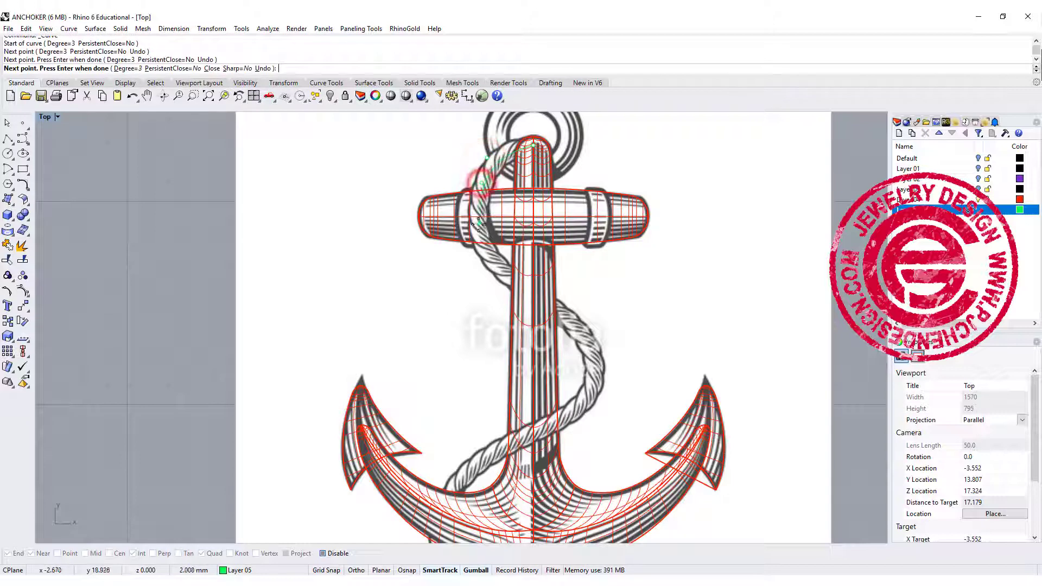
left_click(487, 258)
left_click(518, 281)
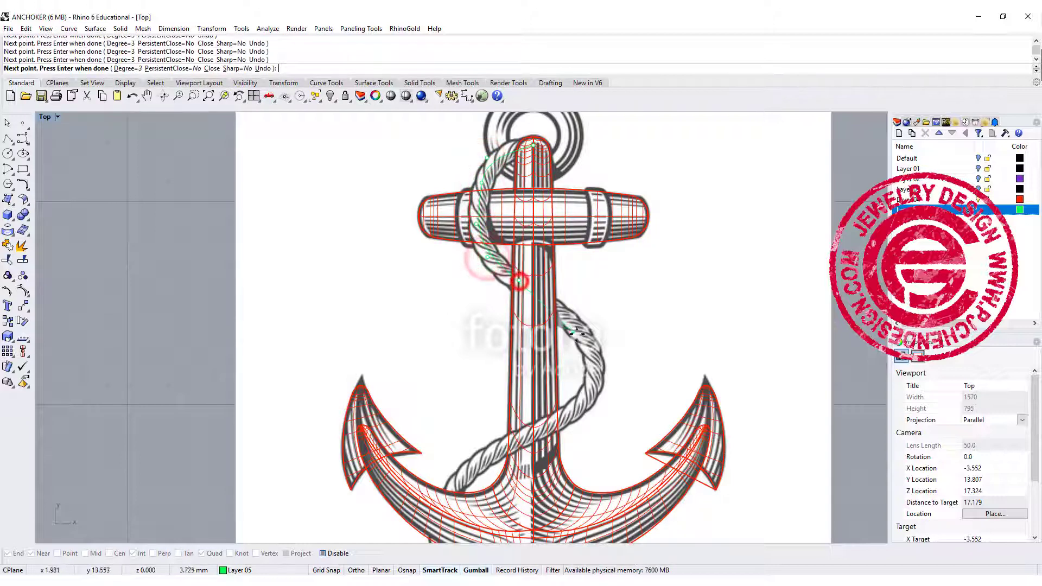
left_click(598, 363)
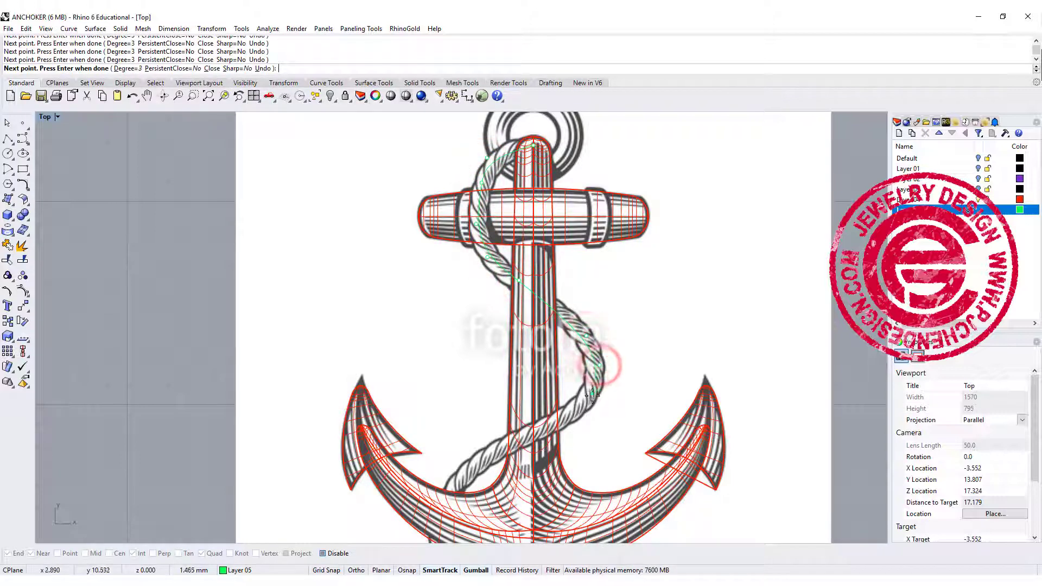
left_click(552, 430)
right_click_drag(469, 473, 469, 353)
left_click(456, 396)
- Finish the rope curve and turn on its control points
key("Return")
scroll(458, 465, "down", 3)
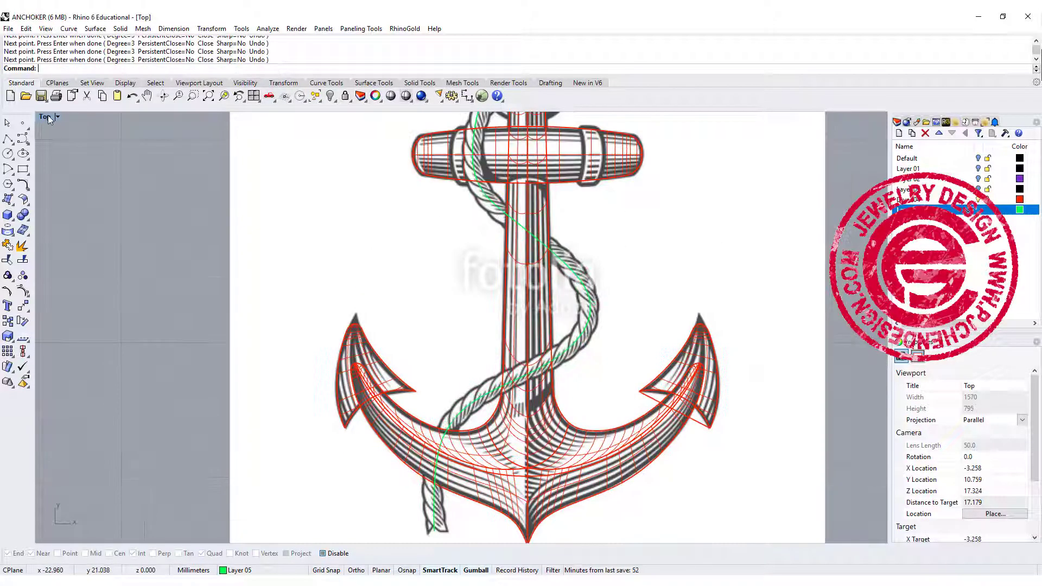
double_click(45, 116)
right_click_drag(700, 203, 668, 179)
scroll(668, 199, "up", 6)
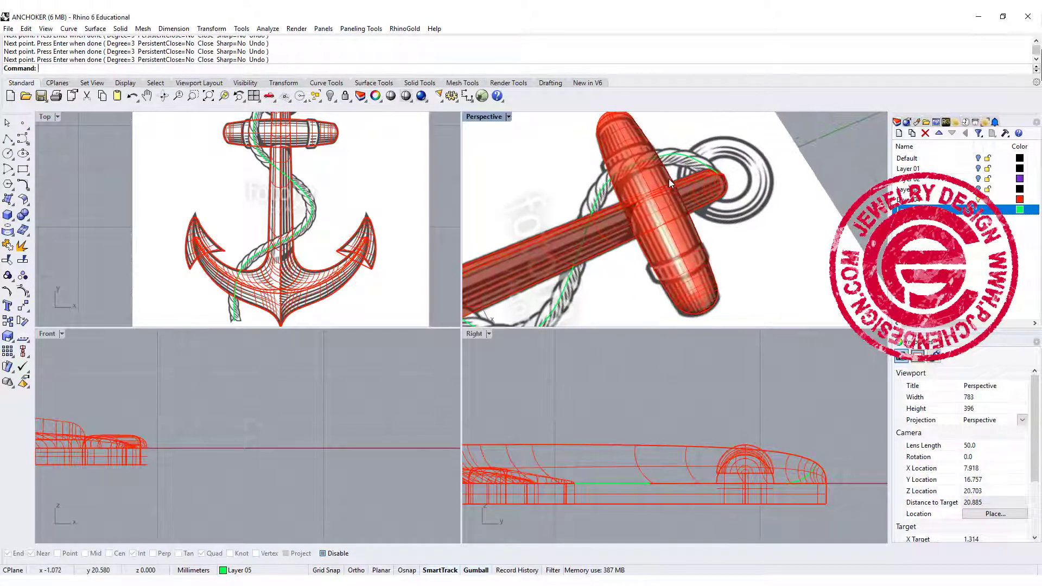
left_click(673, 151)
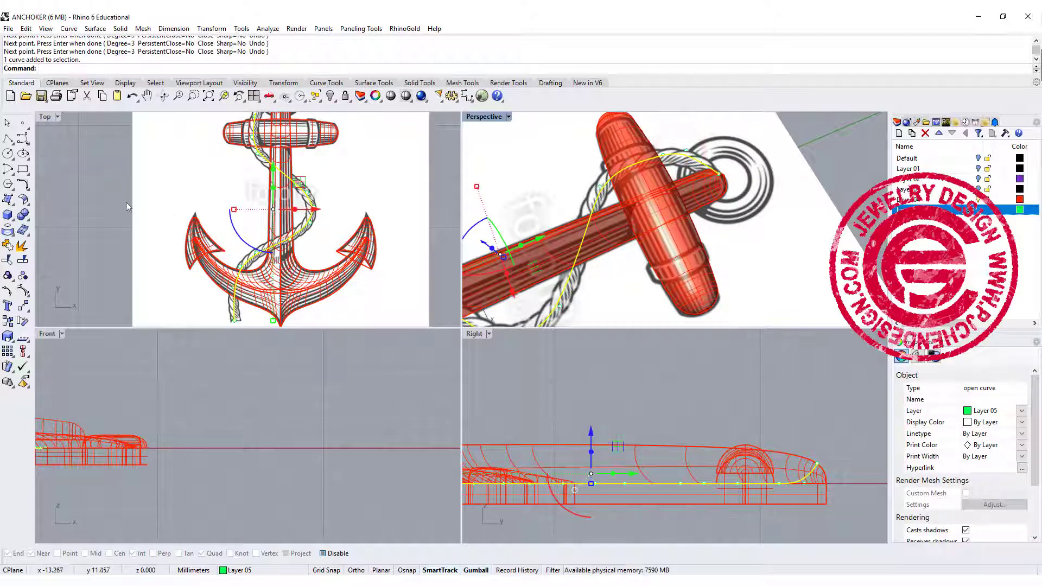
left_click(20, 291)
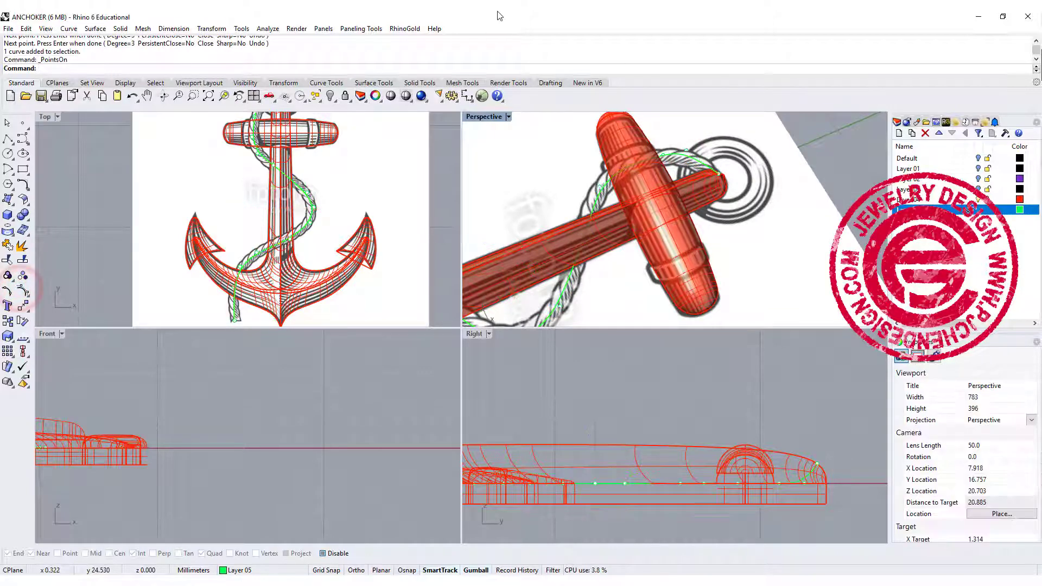
- Lift three rope control points above the stock and adjust neighbouring points
scroll(645, 213, "up", 6)
scroll(645, 213, "down", 4)
right_click_drag(650, 178, 636, 223, "shift")
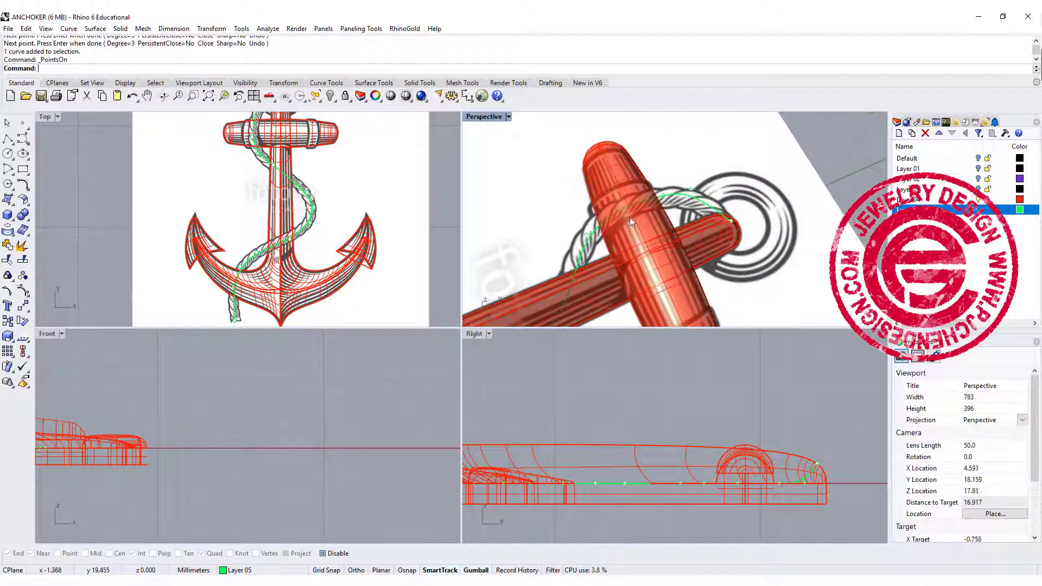
left_click_drag(540, 156, 639, 244)
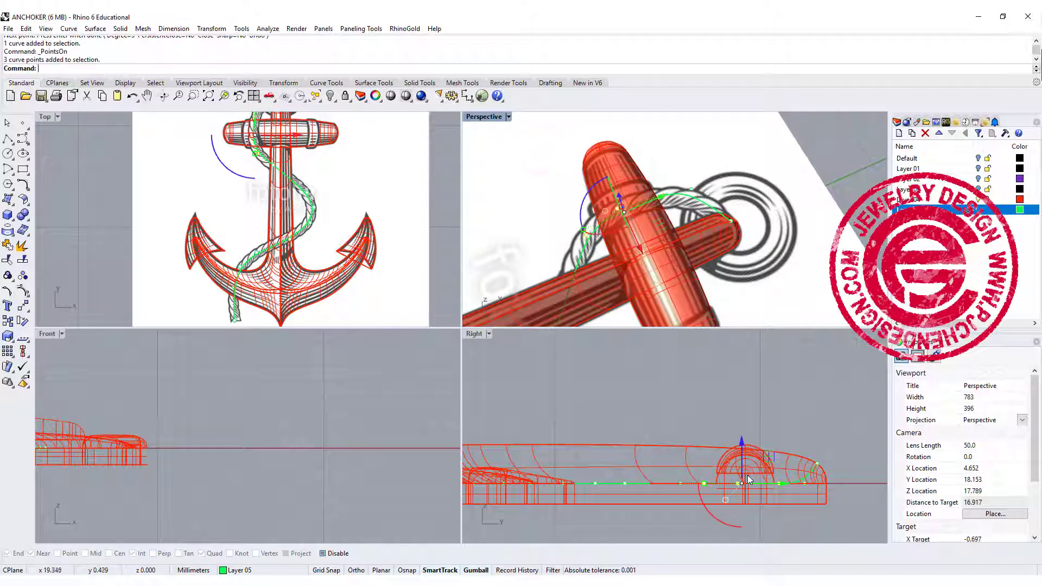
left_click_drag(741, 446, 740, 407)
left_click(704, 441)
left_click(737, 441)
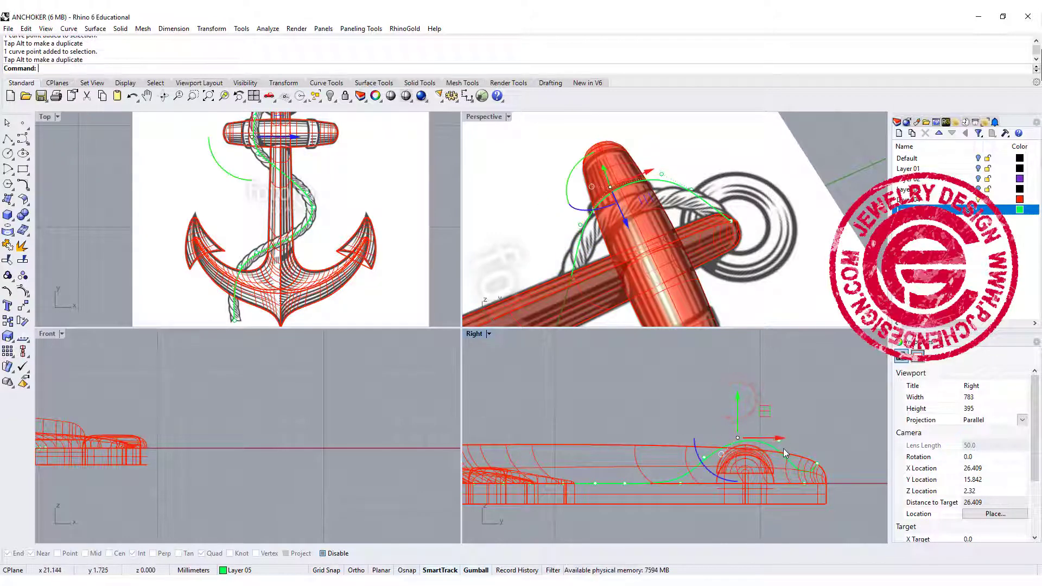
left_click(815, 406)
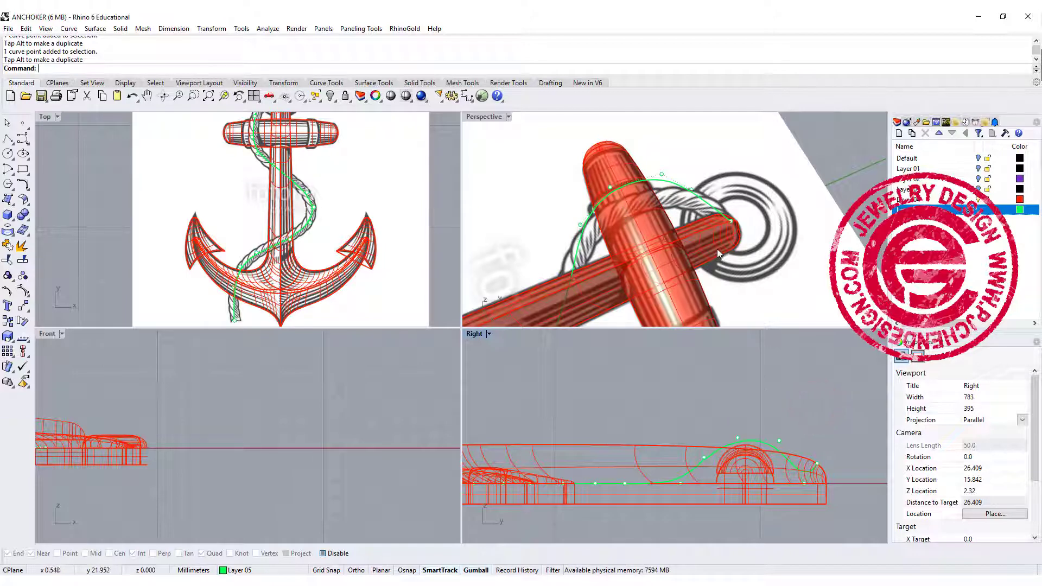
- Lower the curve's end point and pull down further control points to bend the rope
left_click(818, 468)
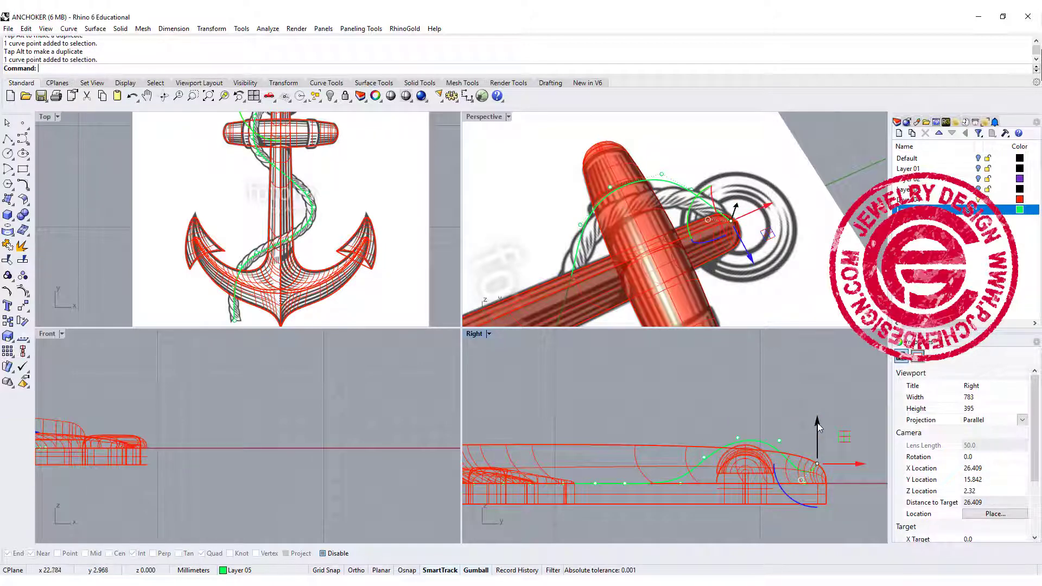
left_click_drag(818, 421, 824, 452)
left_click(685, 407)
right_click_drag(611, 212, 659, 188)
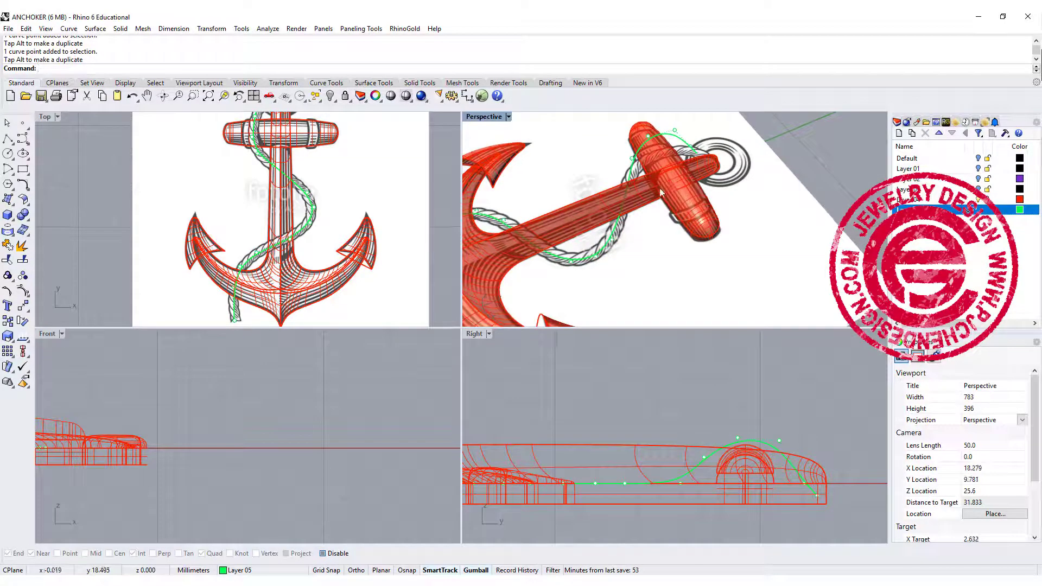
left_click(627, 190)
left_click(664, 219)
left_click_drag(680, 440, 679, 483)
left_click(624, 482)
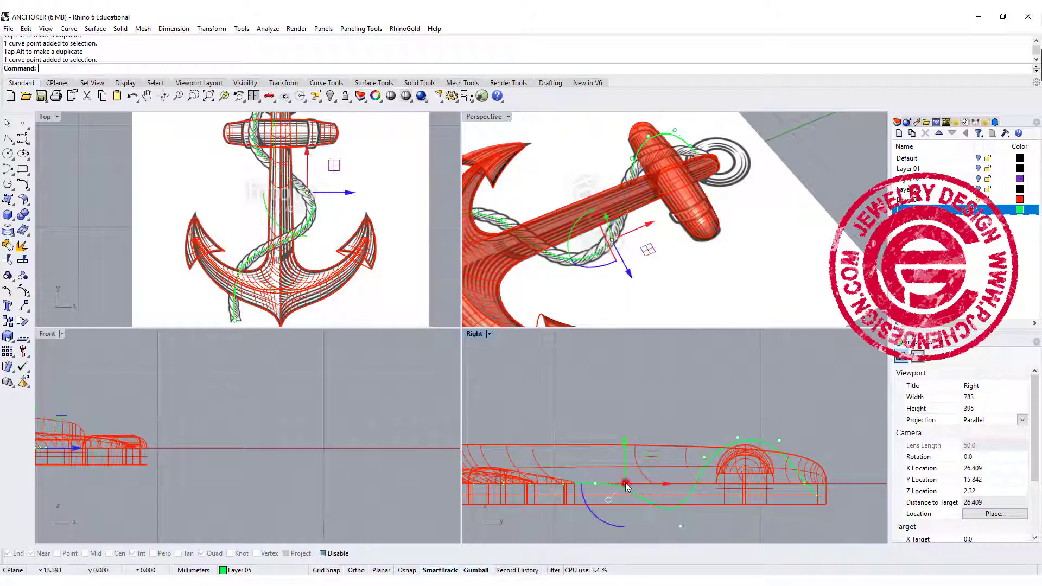
left_click_drag(625, 439, 625, 462)
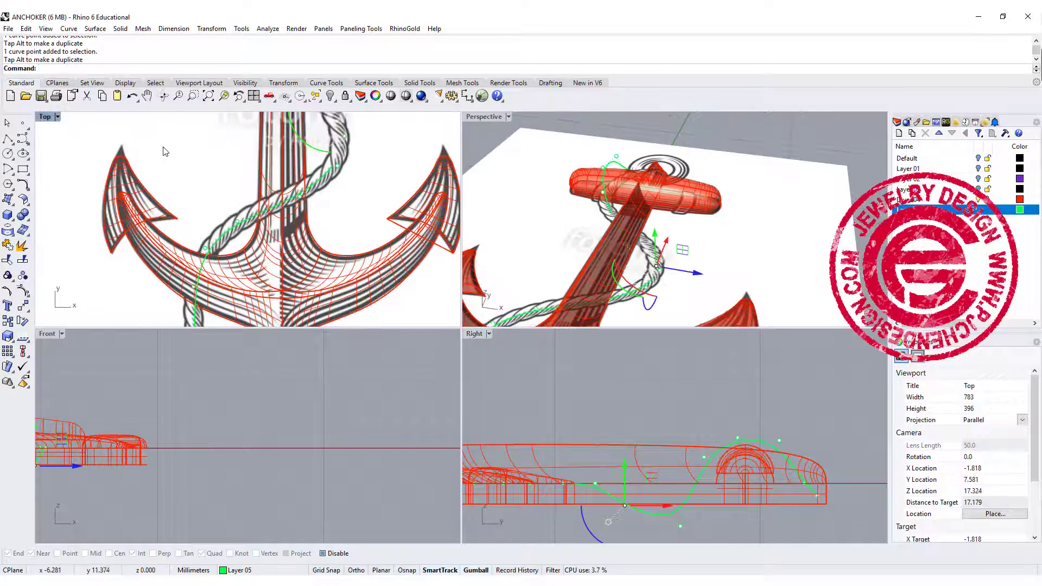
- Raise four selected rope curve points and lower another point slightly
left_click_drag(164, 146, 354, 268)
right_click_drag(523, 447, 667, 427)
left_click_drag(650, 429, 674, 453)
left_click_drag(649, 387, 650, 386)
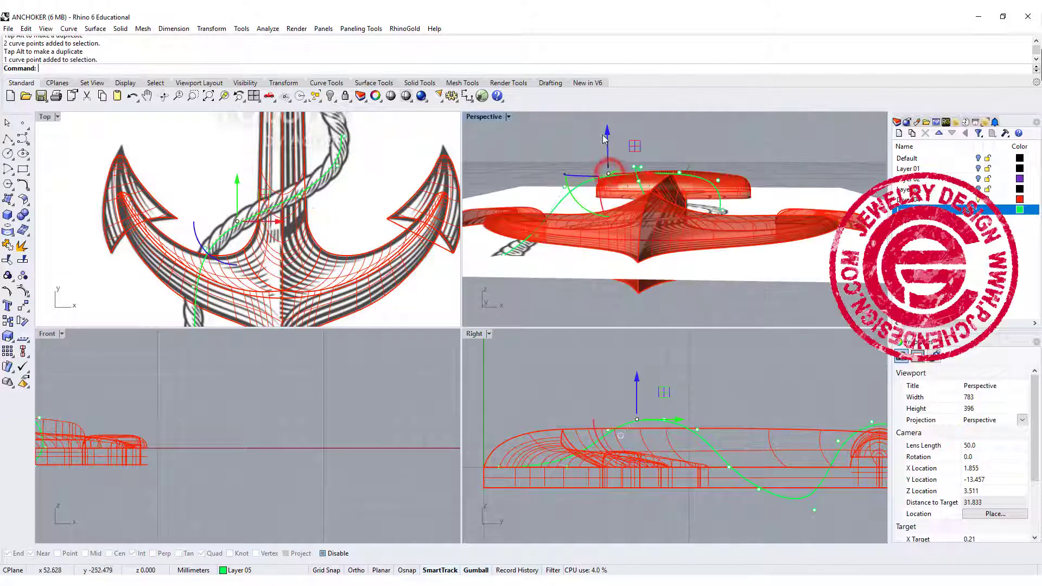
left_click_drag(608, 132, 568, 184)
left_click(565, 186)
left_click(564, 185)
left_click(768, 191)
- Drop the curve point near the shank beneath it and raise the next point slightly
scroll(768, 191, "down", 6)
mouse_move(768, 193)
right_mouse_down()
mouse_move(751, 264)
mouse_move(682, 191)
right_mouse_up()
scroll(682, 191, "up", 6)
left_click(672, 187)
left_click(673, 187)
mouse_move(669, 151)
left_mouse_down()
mouse_move(671, 165)
mouse_move(668, 158)
left_mouse_up()
left_click(773, 239)
left_click(670, 198)
left_click(763, 238)
scroll(638, 201, "down", 4)
right_click_drag(630, 200, 636, 222)
right_click_drag(586, 263, 583, 229)
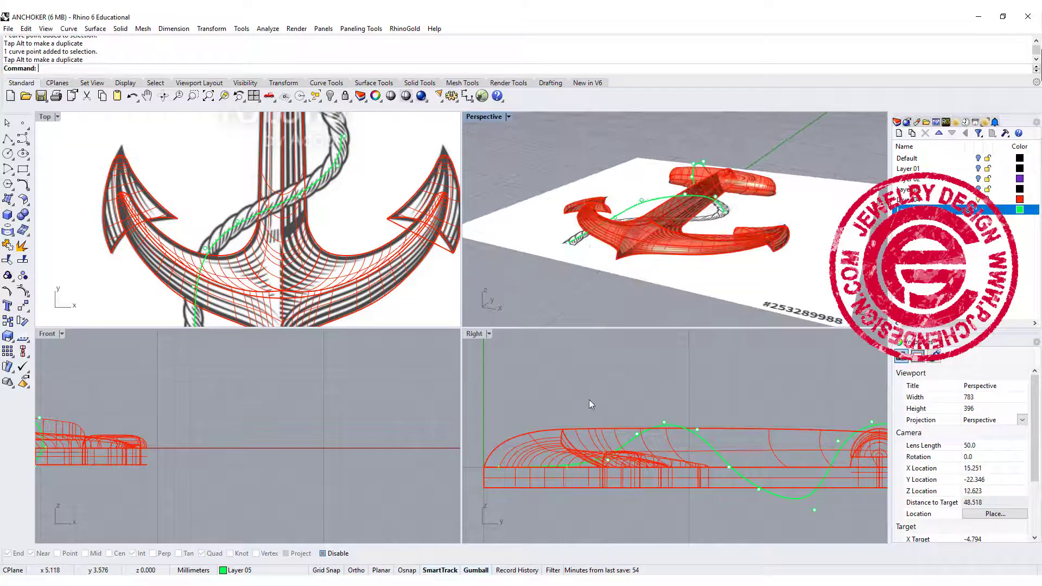
- Lower another curve point and the left end point so the rope dips underneath
left_click_drag(542, 397, 580, 505)
left_click_drag(565, 421, 565, 445)
left_click(498, 468)
left_click_drag(495, 422, 494, 449)
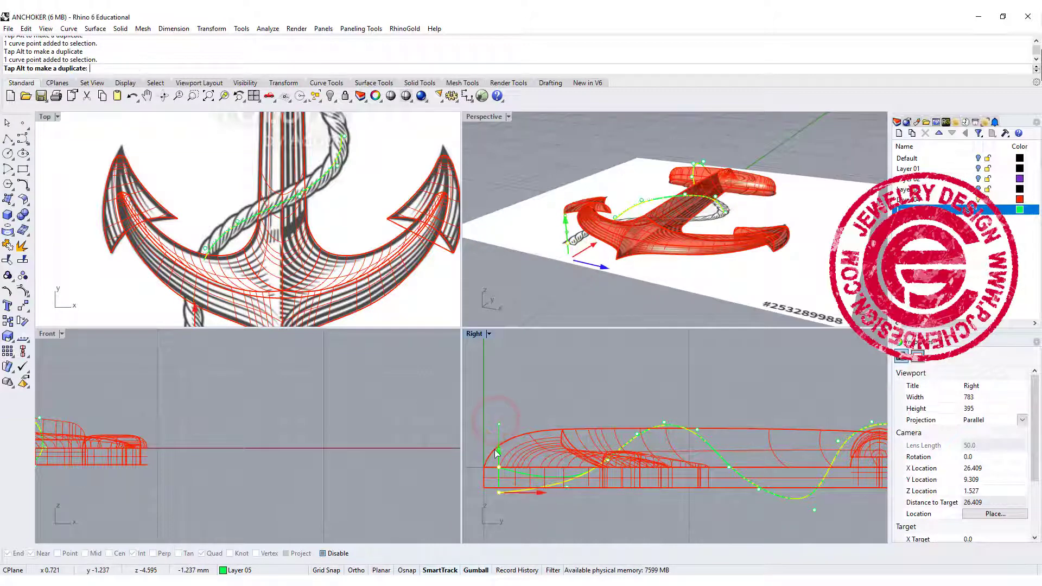
left_click(585, 353)
right_click_drag(585, 257, 702, 234)
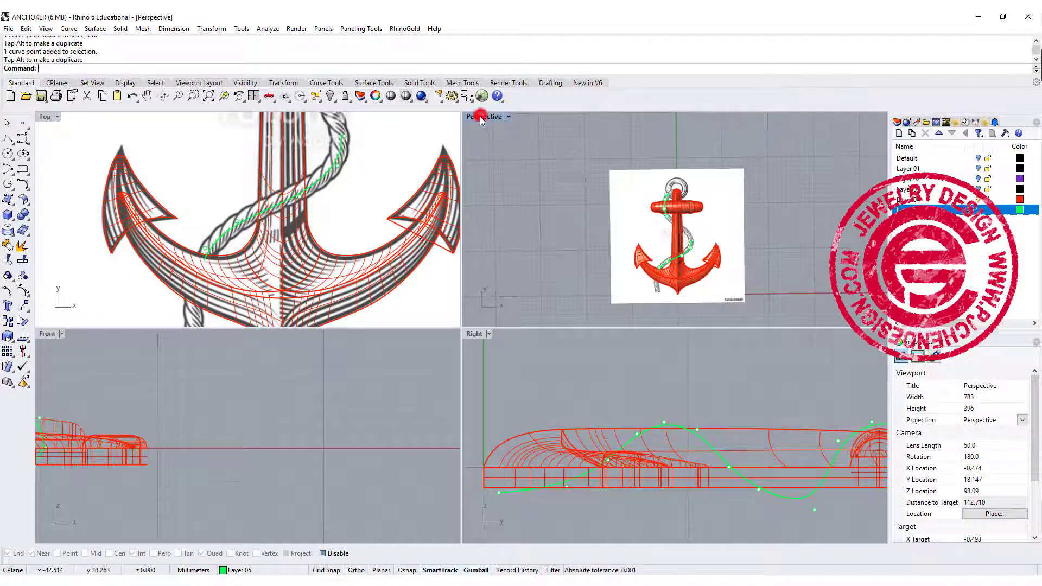
- Measure the rope curve's length in the maximized Perspective view
double_click(480, 118)
right_click_drag(491, 293, 479, 370)
scroll(516, 329, "up", 4)
left_click(471, 402)
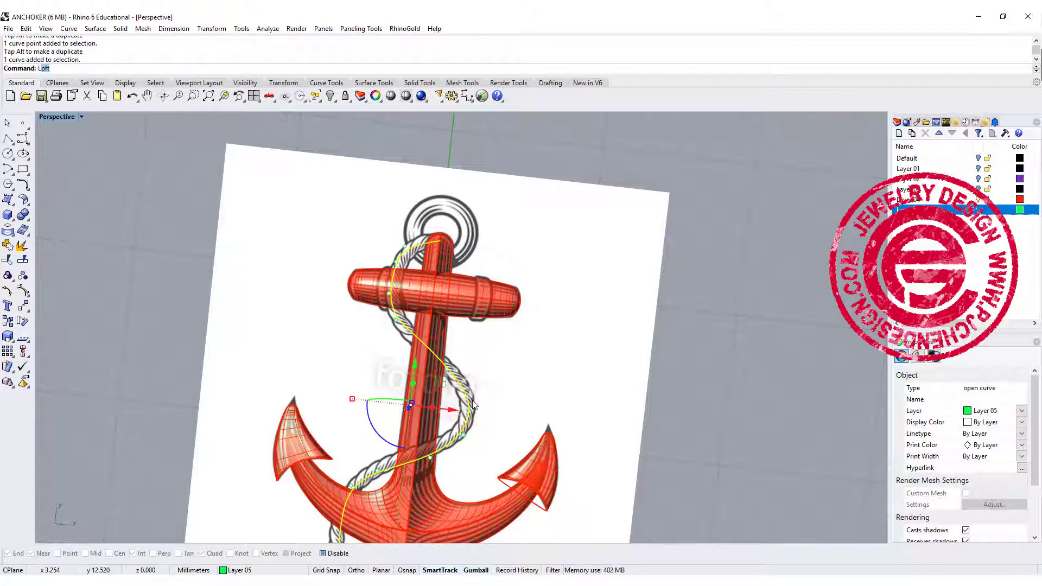
key("Return")
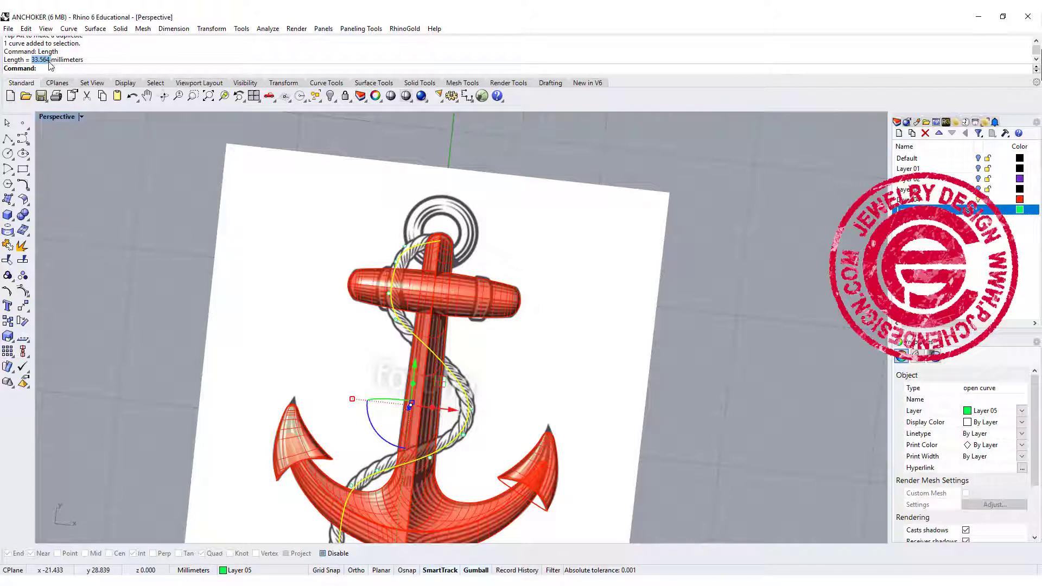
- Draw a straight 33.564 mm polyline matching the rope curve's length
left_click(8, 141)
scroll(185, 293, "down", 5)
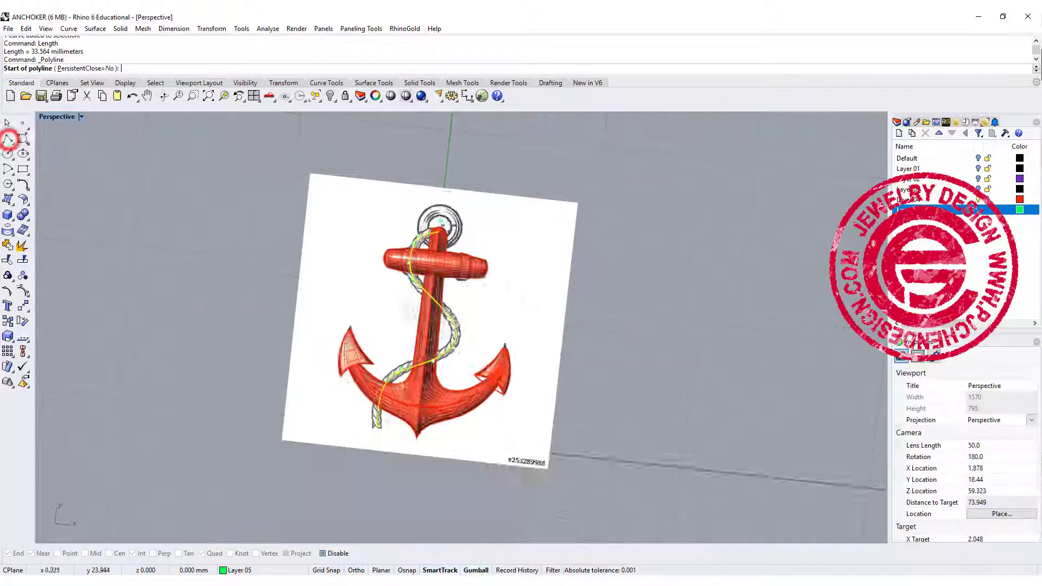
left_click(380, 209)
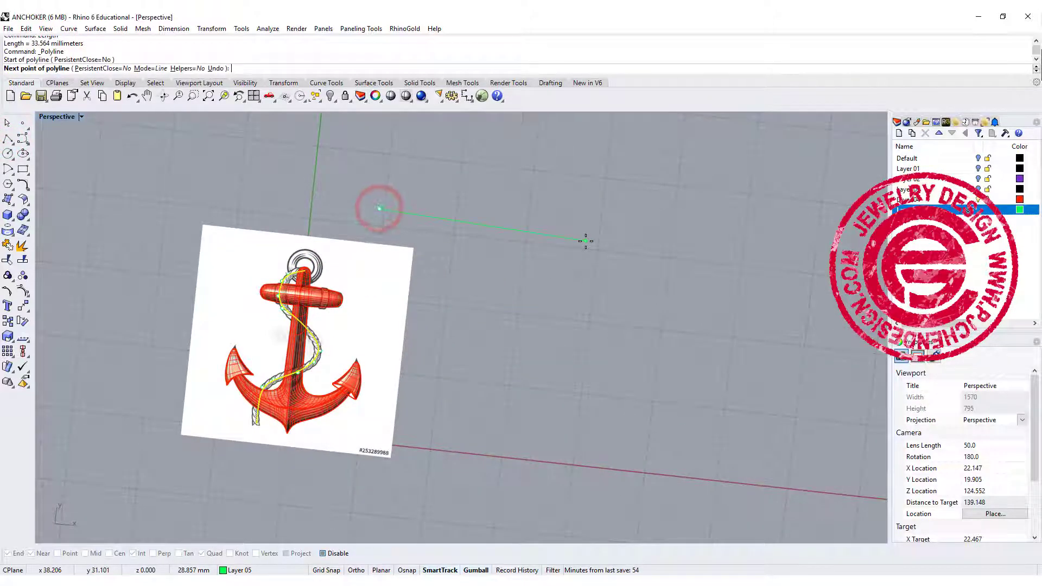
type("33.564")
key("Return")
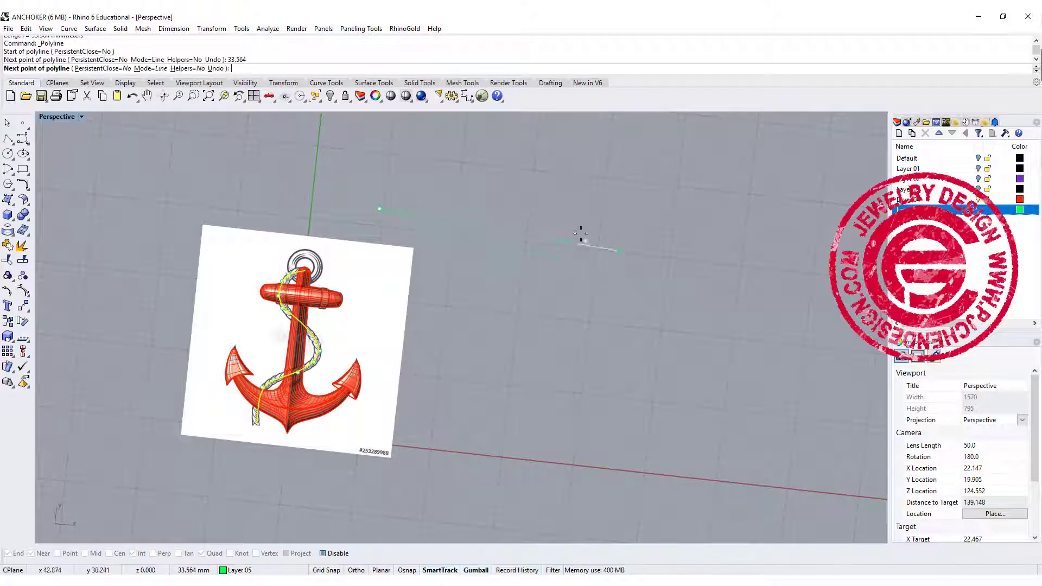
left_click(589, 235)
key("Return")
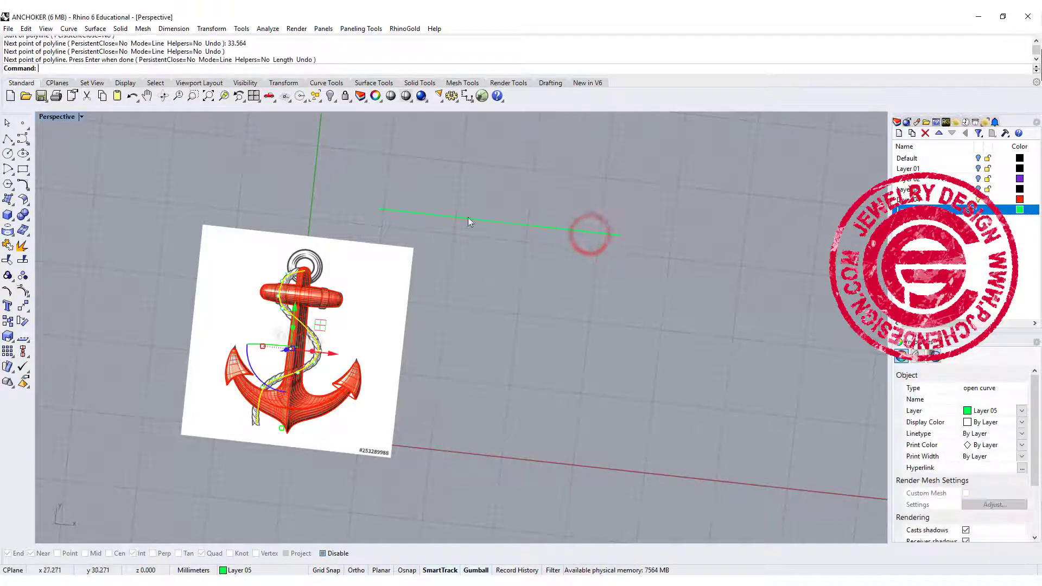
right_click_drag(312, 308, 320, 298)
right_click_drag(378, 411, 544, 322)
right_click_drag(383, 222, 336, 284)
- Hide the reference picture and bring the anchor into view in the four-view layout
double_click(52, 116)
left_click(303, 185)
left_click(329, 95)
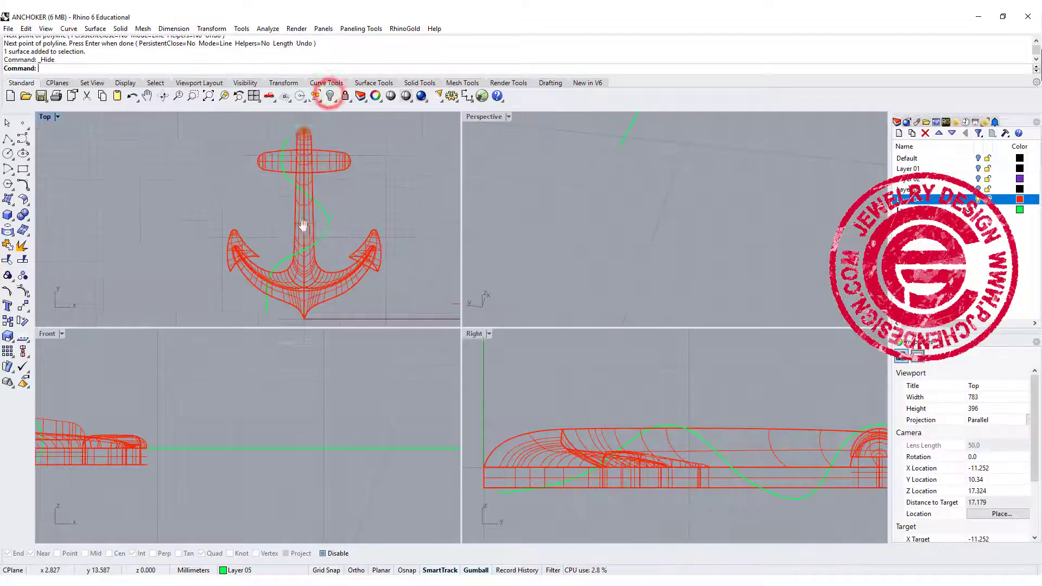
right_click_drag(328, 216, 181, 254)
right_click_drag(522, 243, 639, 229)
scroll(703, 451, "down", 6)
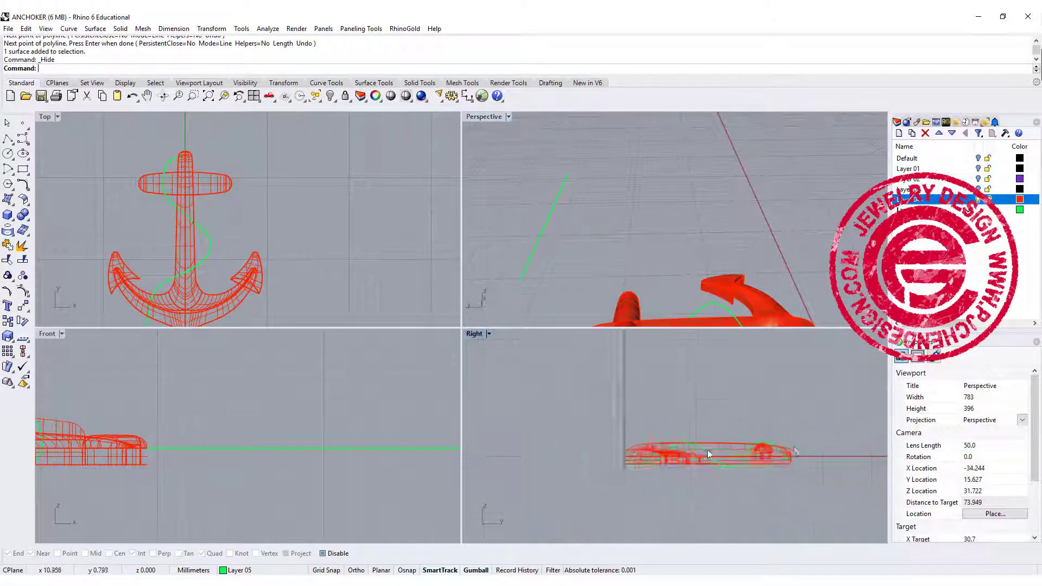
- Draw a circle centred on the line's end point and copy it sideways so the two overlap
left_click(8, 154)
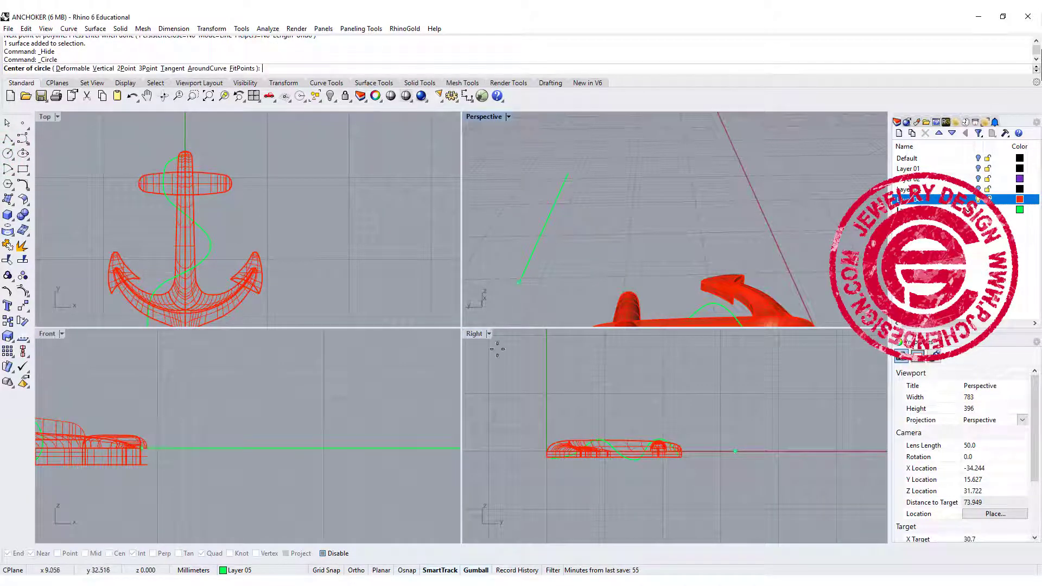
left_click(326, 553)
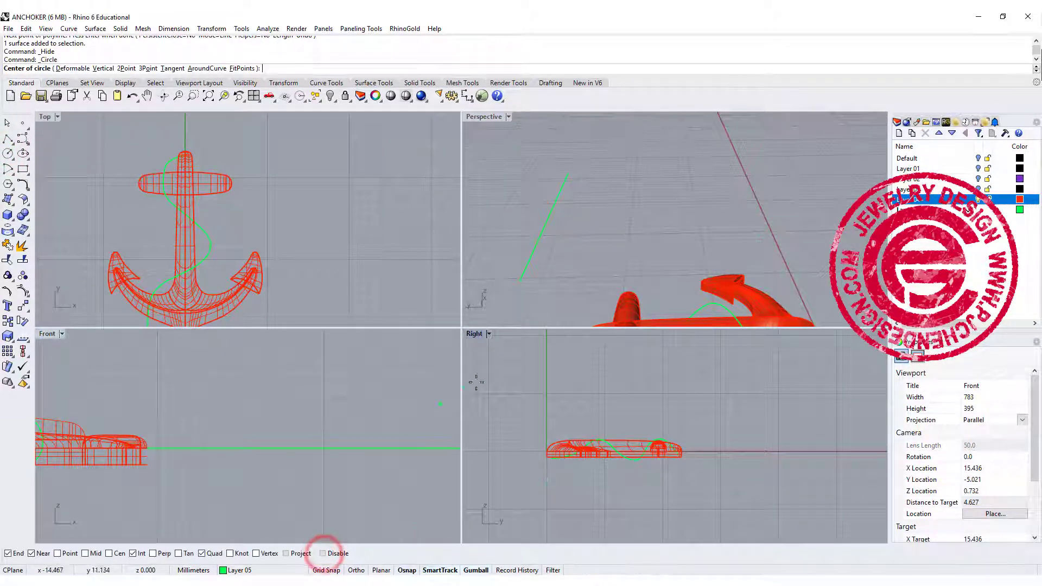
left_click(522, 283)
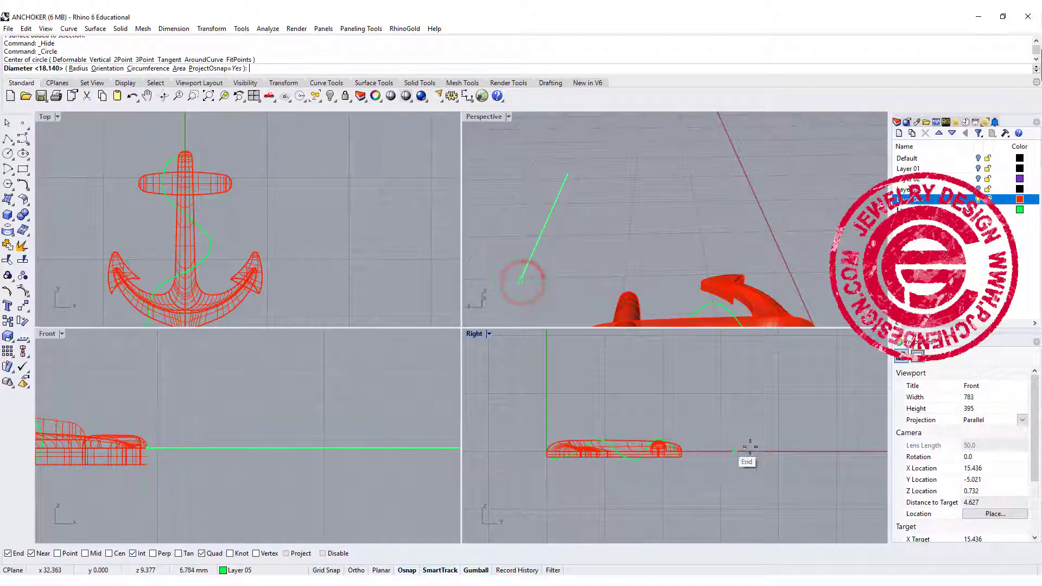
scroll(730, 451, "up", 5)
scroll(720, 451, "up", 2)
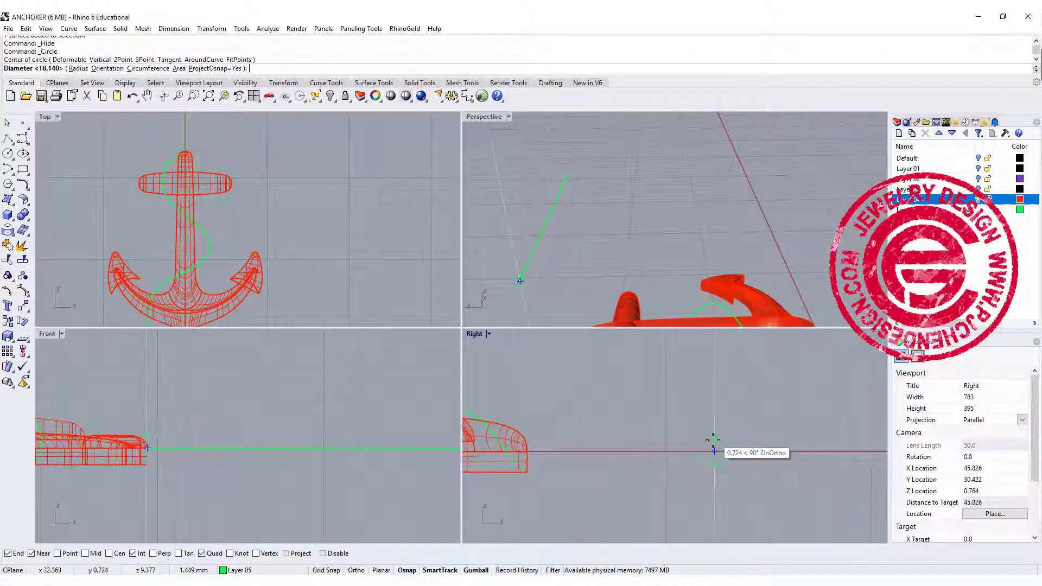
scroll(714, 440, "up", 1)
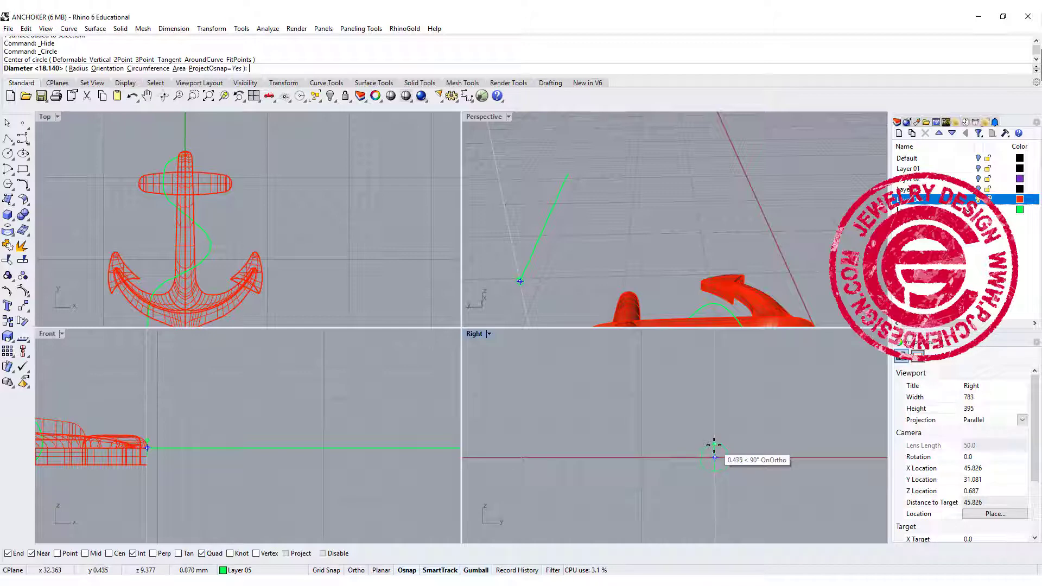
left_click(714, 443)
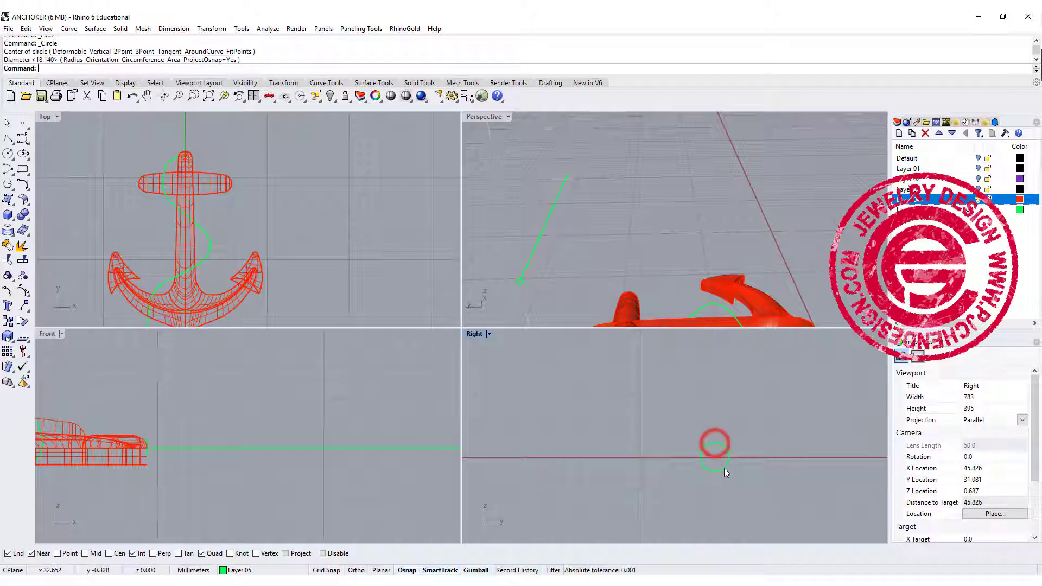
left_click(725, 468)
mouse_move(759, 460)
left_mouse_down()
mouse_move(778, 464)
mouse_move(770, 471)
left_mouse_up()
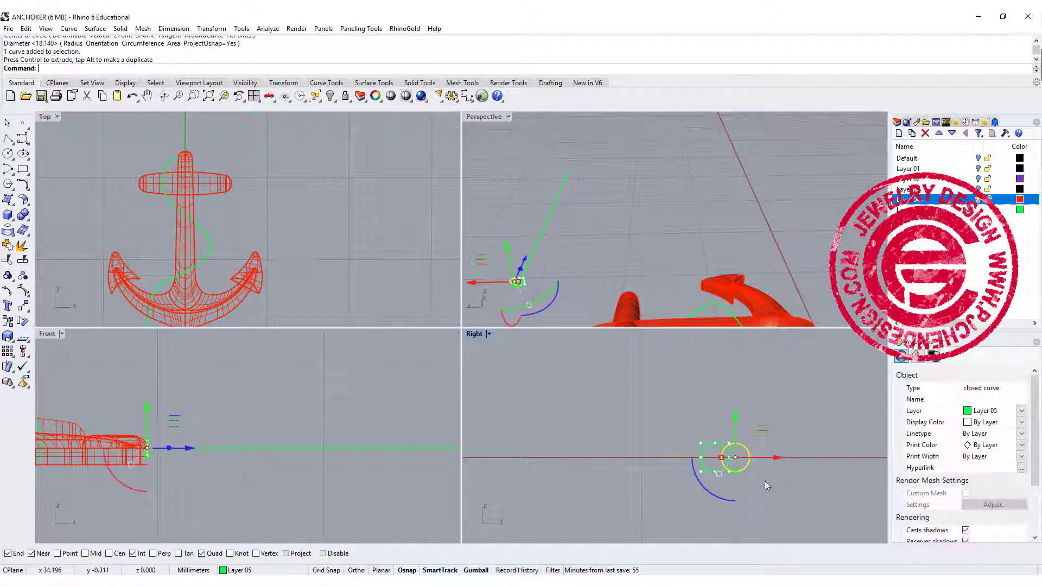
scroll(732, 468, "up", 5)
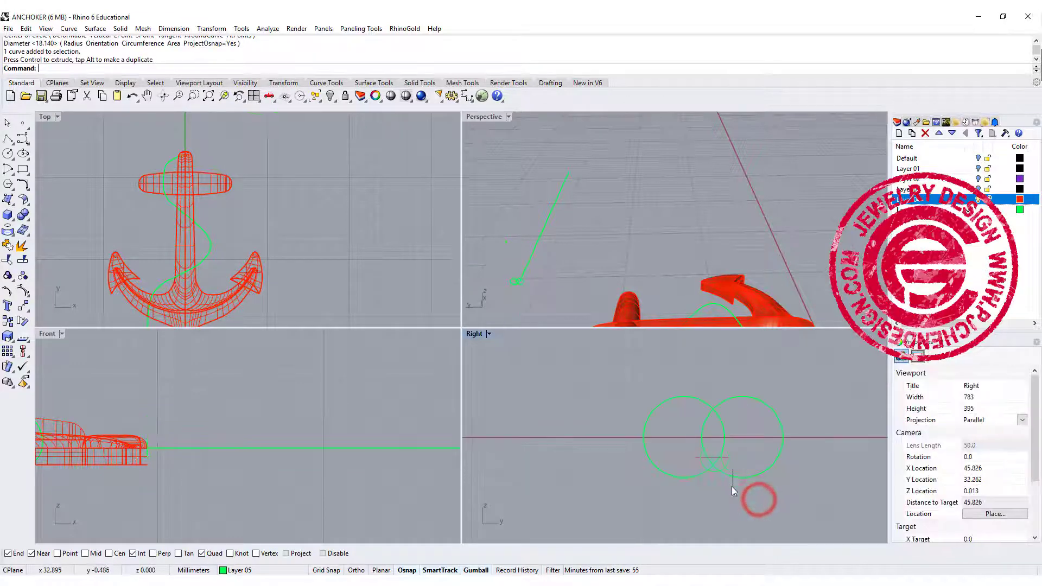
- Trim away the inner overlapping arcs and round the top junction with a 0.1 fillet
left_click(7, 262)
left_click_drag(739, 429, 699, 425)
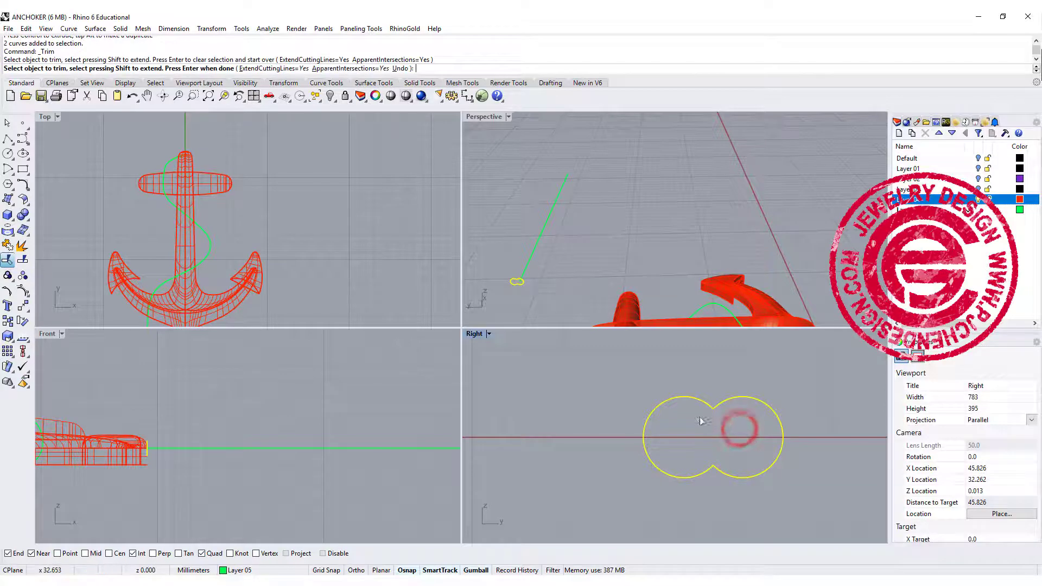
left_click(23, 187)
left_click(85, 190)
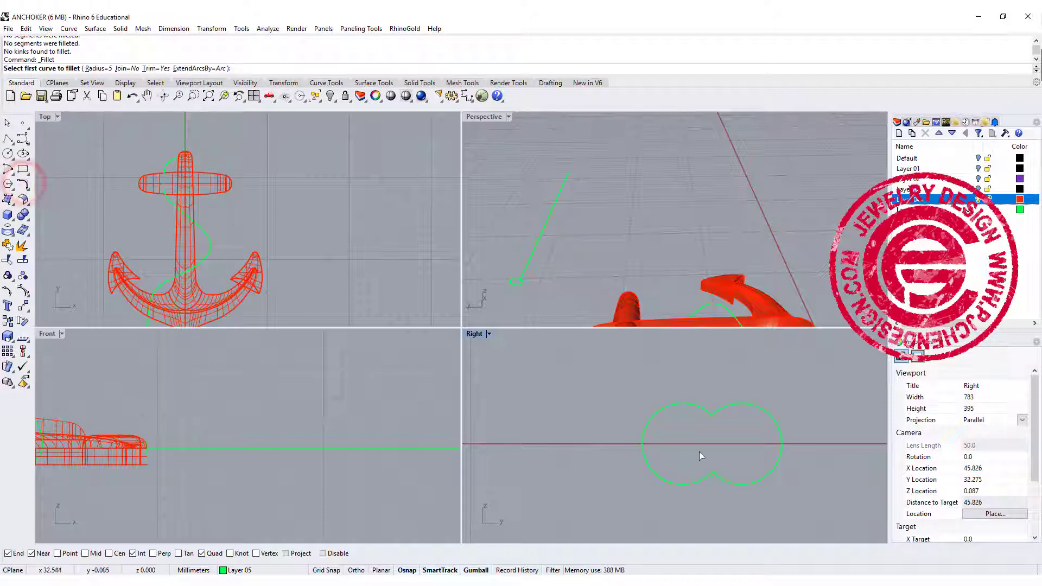
type("0.1")
key("Return")
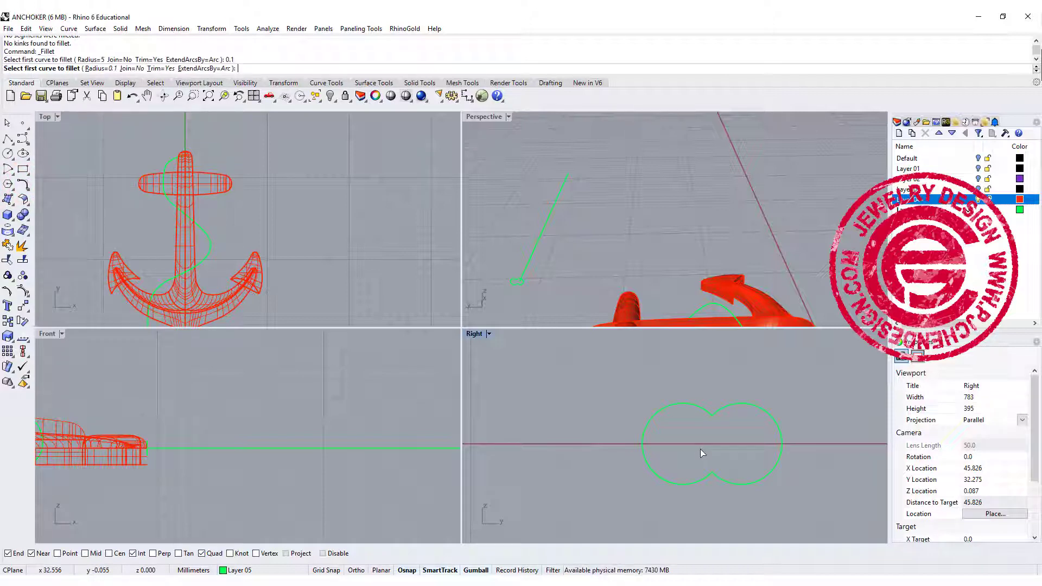
scroll(703, 418, "up", 5)
left_click(709, 411)
left_click(725, 408)
- Round the bottom junction at 0.1 and join the pieces into one closed outline
right_click_drag(729, 498, 729, 469)
right_click(726, 474)
left_click(711, 495)
left_click(724, 497)
scroll(708, 427, "down", 4)
scroll(710, 431, "down", 1)
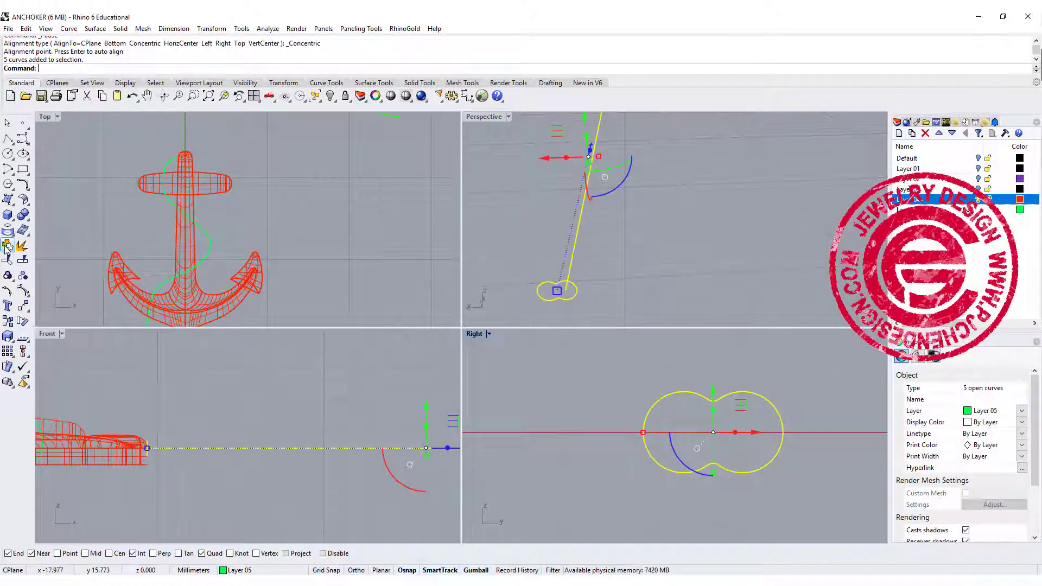
left_click(7, 245)
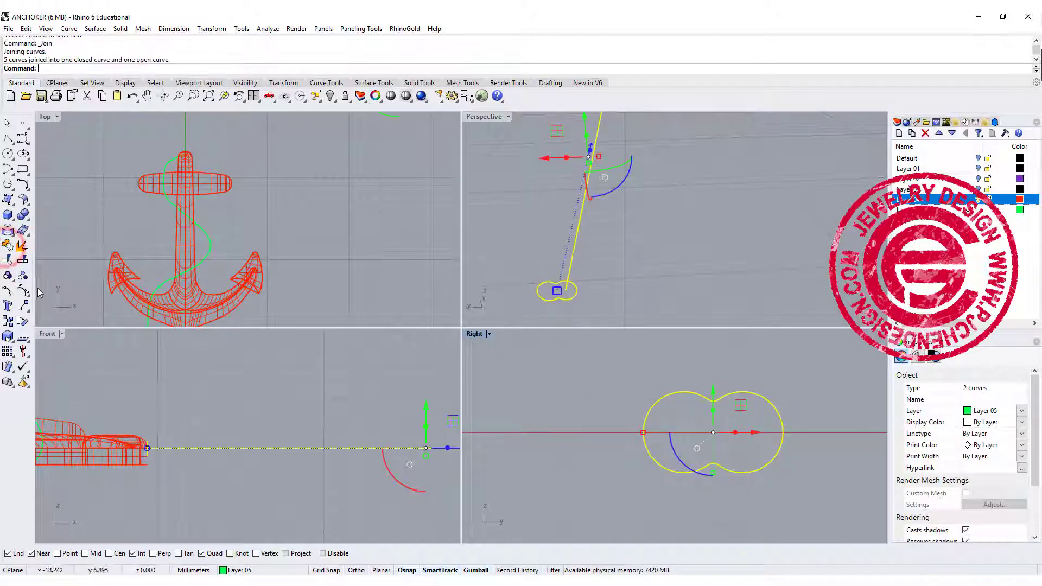
- Align the profile and line concentrically about their shared centre point
left_click(22, 354)
left_click(69, 374)
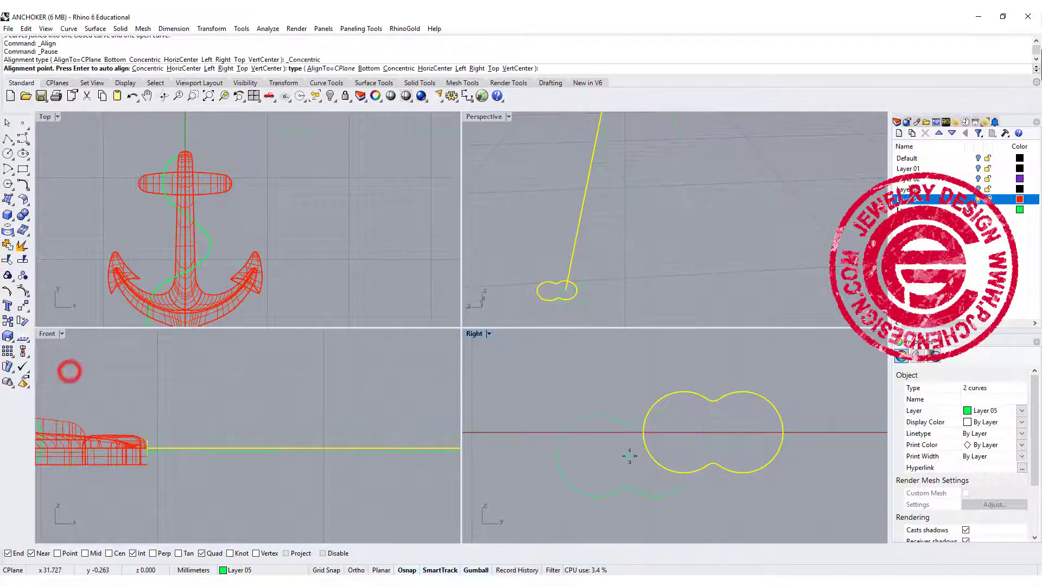
left_click(704, 428)
left_click(677, 246)
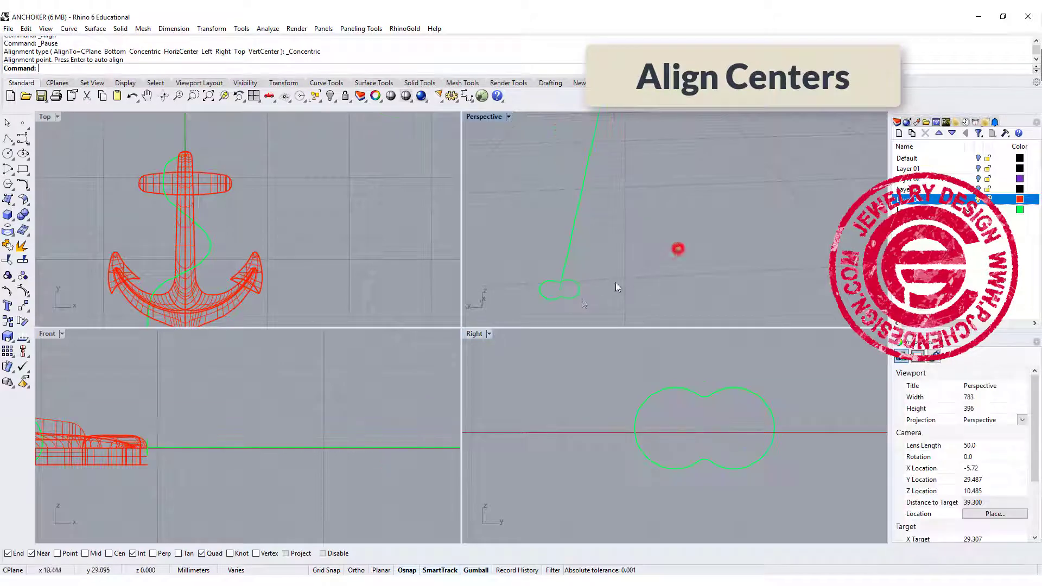
- Select the closed figure-eight profile and frame it in the Top view
left_click(578, 292)
scroll(335, 195, "down", 8)
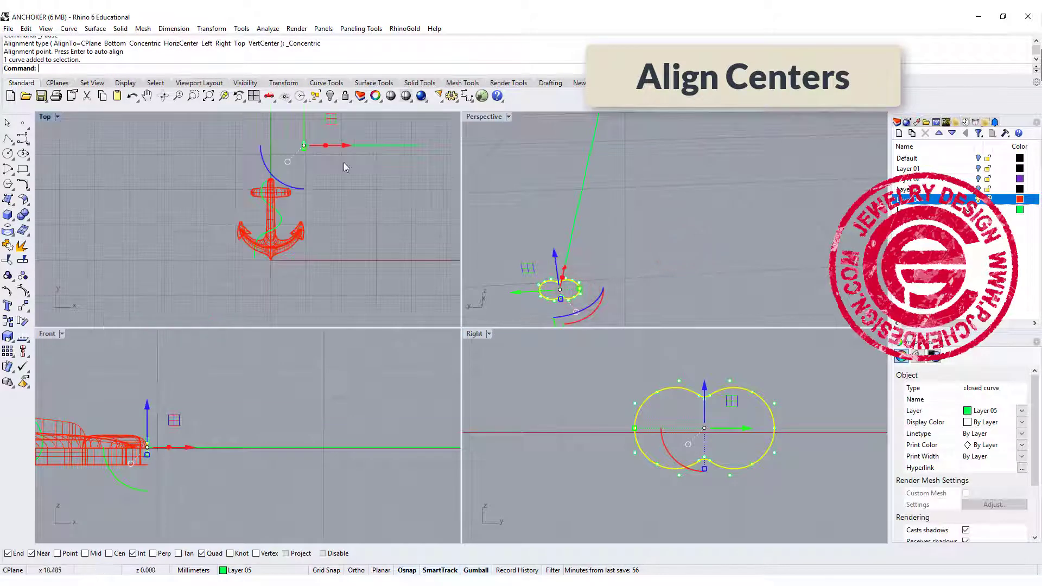
right_click_drag(336, 181, 118, 242)
right_click_drag(186, 208, 281, 182)
scroll(249, 189, "up", 6)
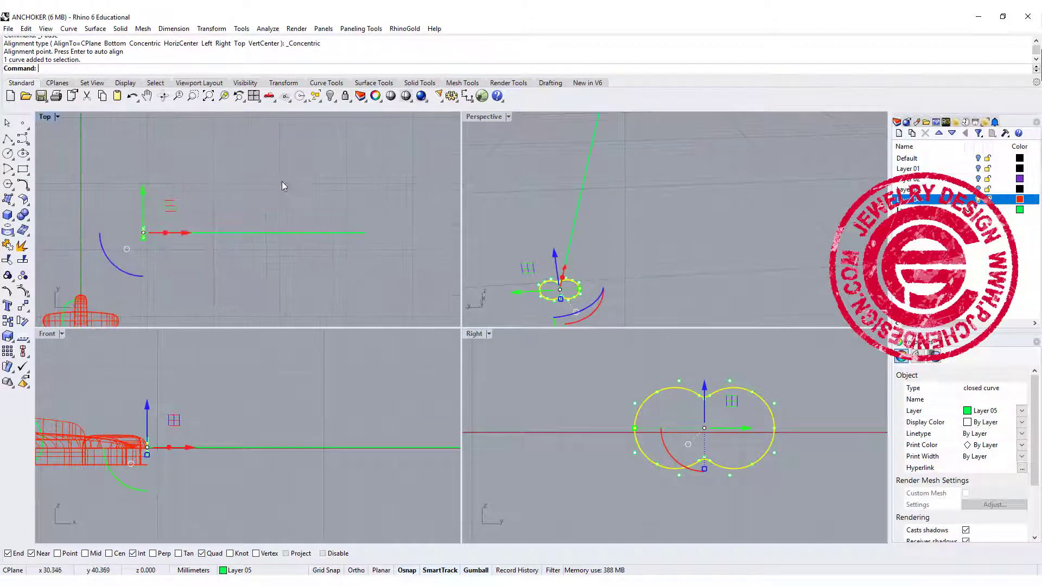
left_click(121, 30)
- Extrude the figure-eight profile straight into a solid rod along the 33.564 mm line
mouse_move(187, 222)
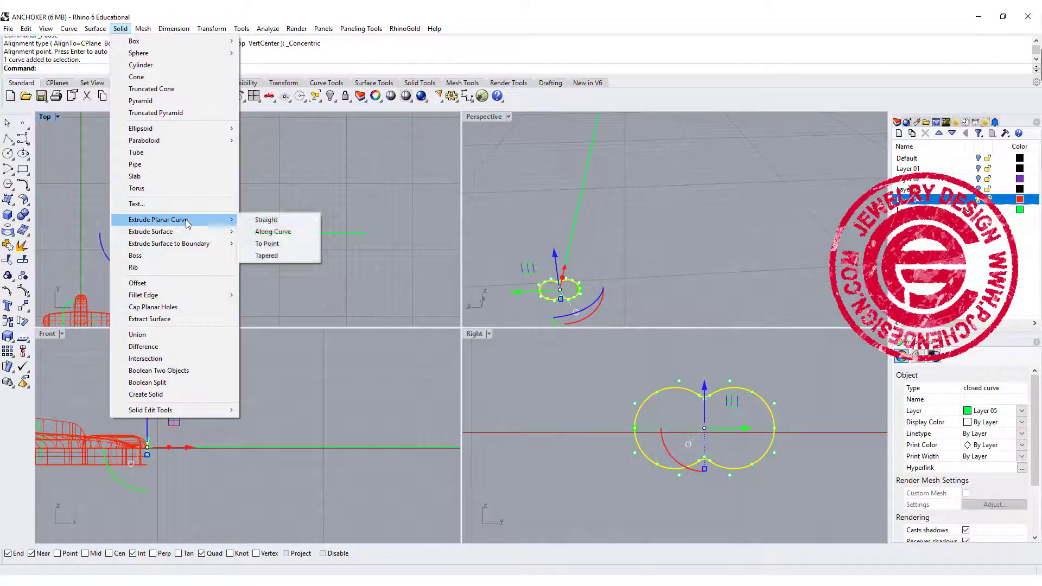
left_click(286, 220)
left_click(362, 237)
left_click(665, 261)
scroll(623, 278, "down", 6)
right_click_drag(623, 278, 623, 249)
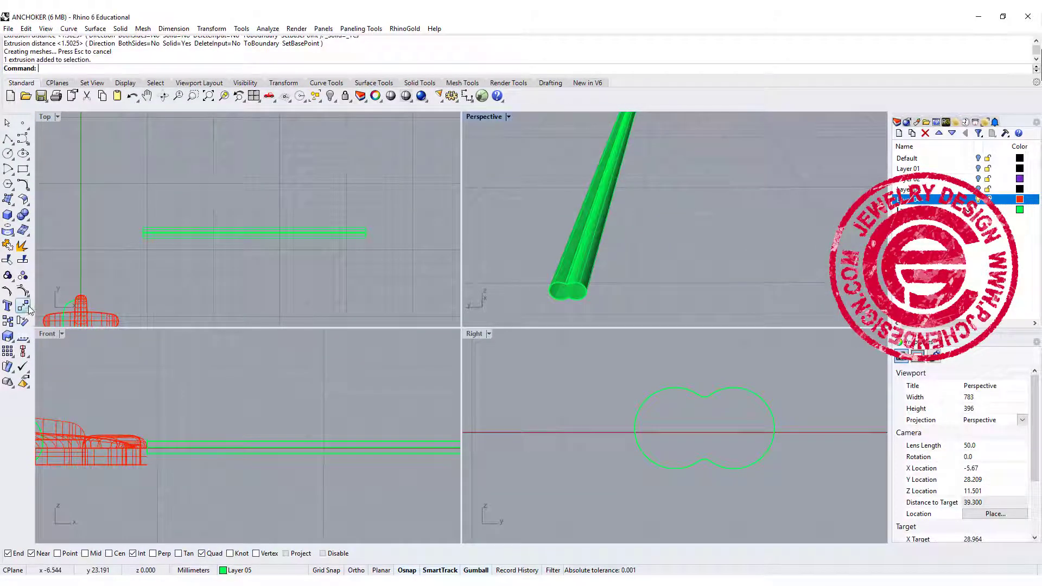
- Start the Twist tool and pick the rod as the object to twist
left_click(27, 310)
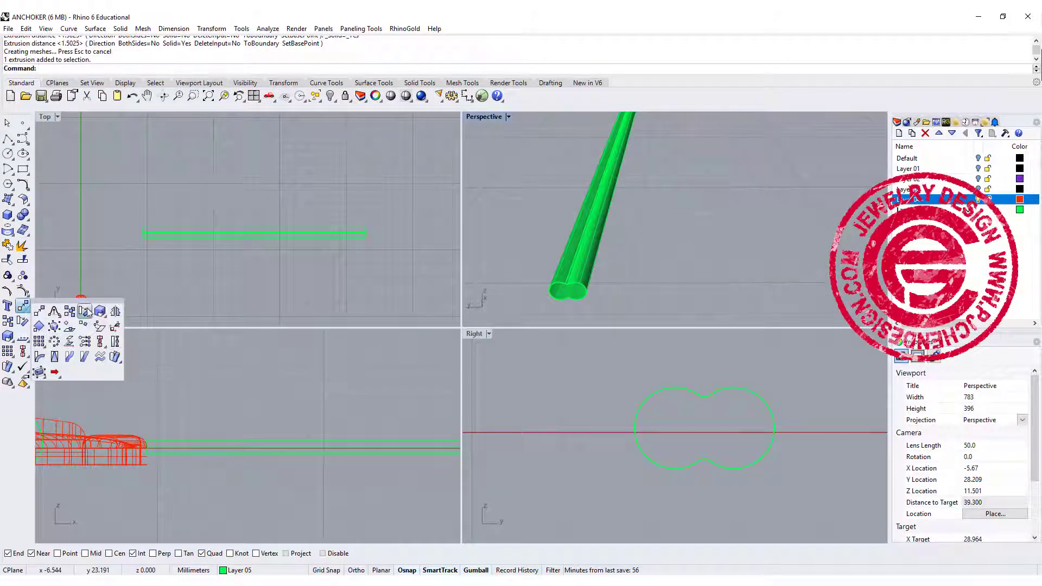
left_click(115, 340)
left_click(591, 277)
- Twist the rod along its end-to-end axis using two reference points in the Right view
key("Return")
left_click(570, 293)
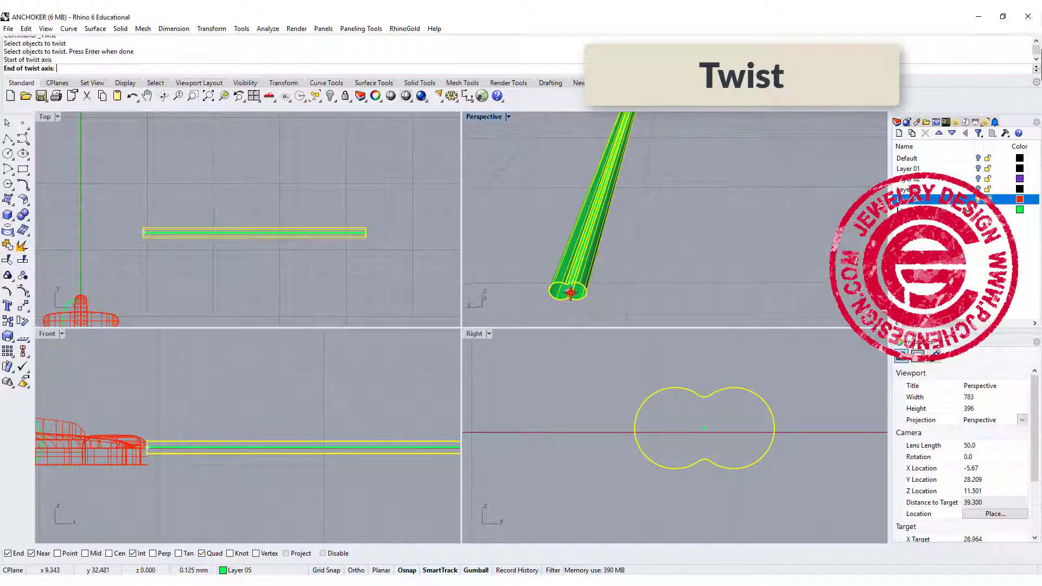
scroll(592, 243, "down", 4)
right_click_drag(617, 235, 570, 216)
right_click_drag(651, 214, 822, 233)
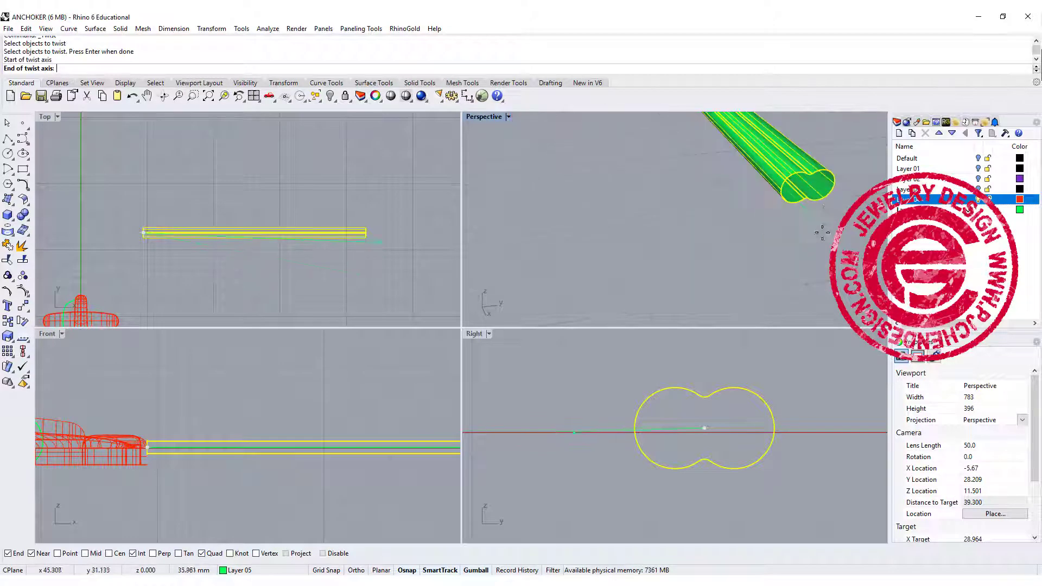
left_click(812, 191)
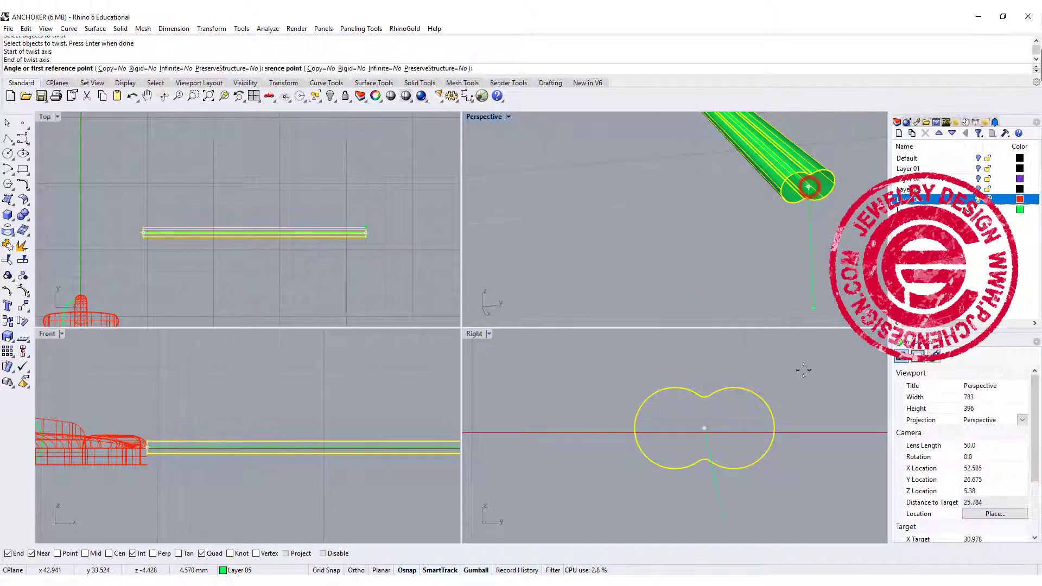
left_click(804, 432)
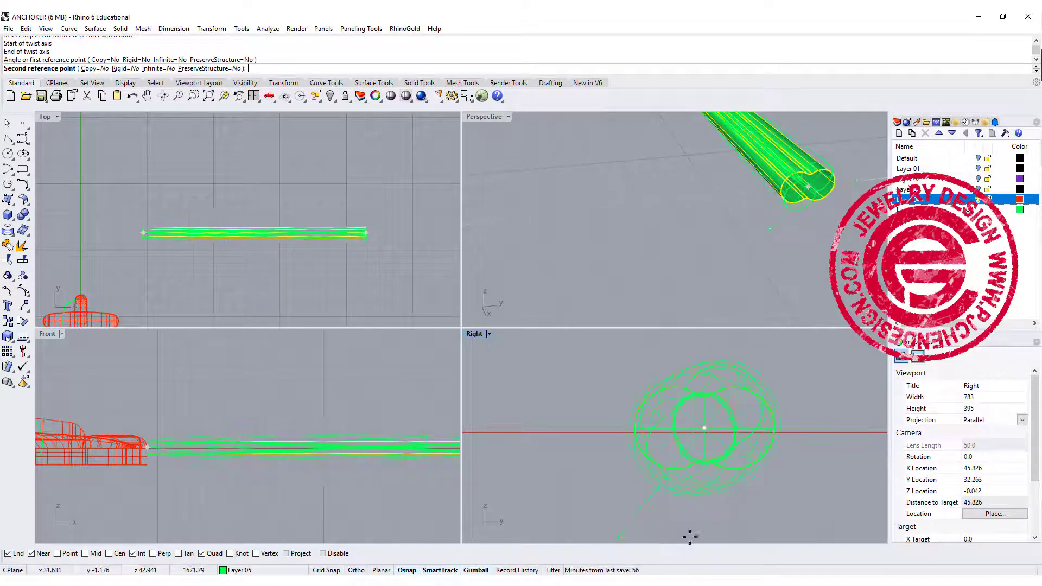
left_click(703, 521)
- Maximize the Perspective view and orbit around the twisted strand
right_click_drag(683, 258, 779, 231)
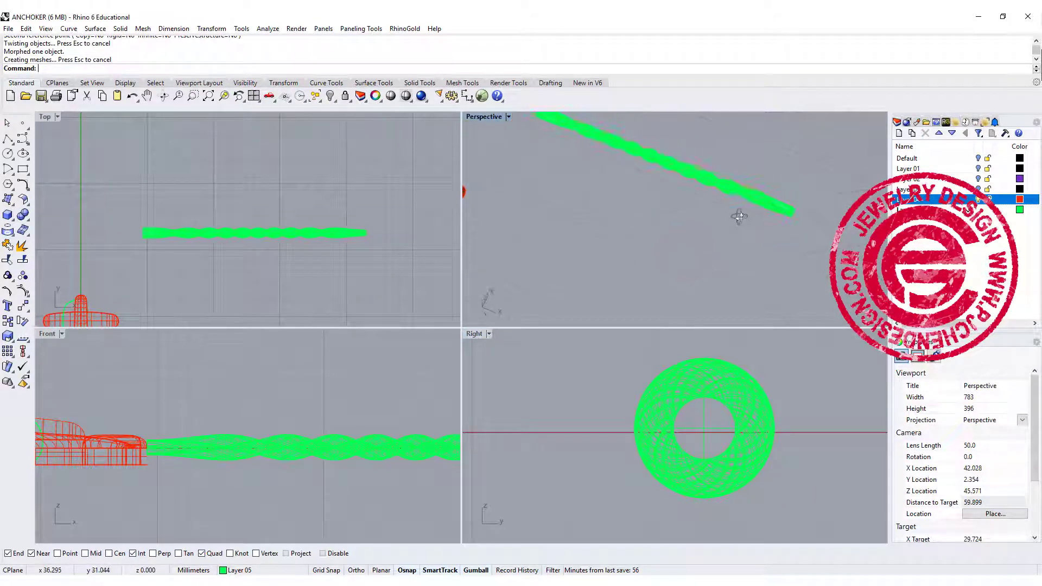
double_click(483, 117)
right_click_drag(458, 209, 635, 315)
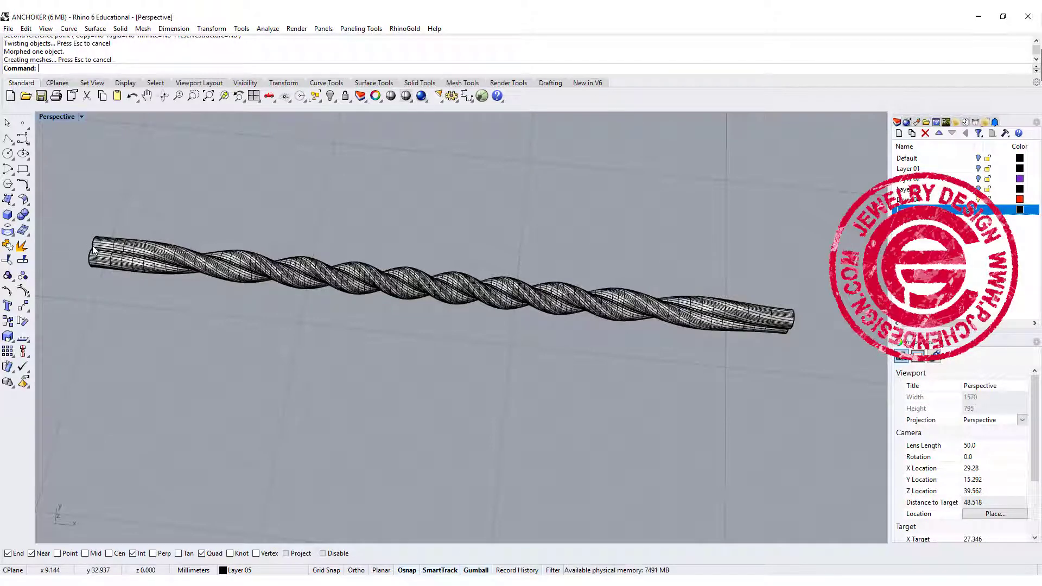
right_click_drag(471, 202, 463, 244)
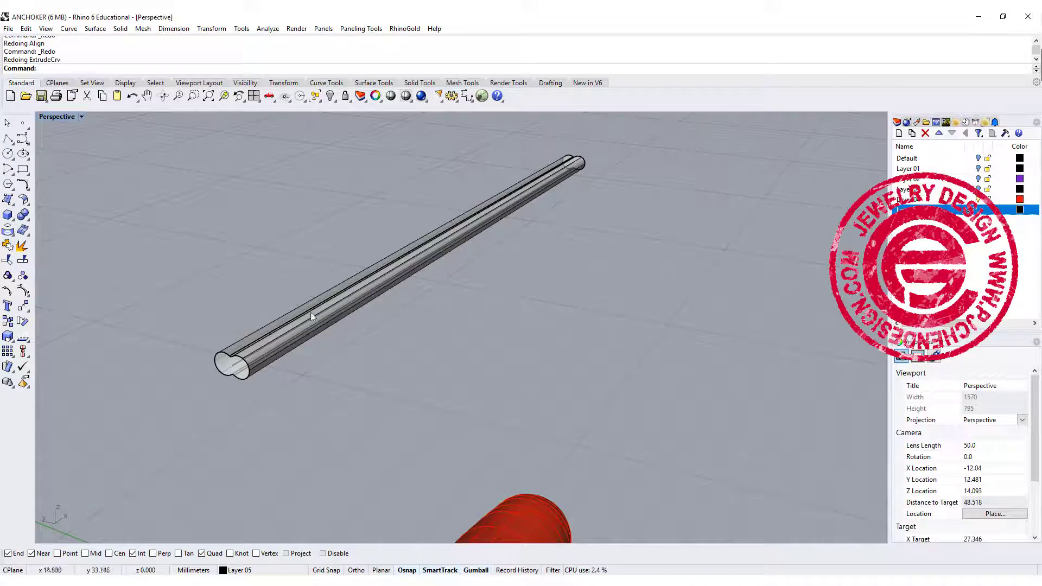
- Rerun Twist on the straight rod with its axis between the two end centres
left_click(27, 315)
left_click(28, 311)
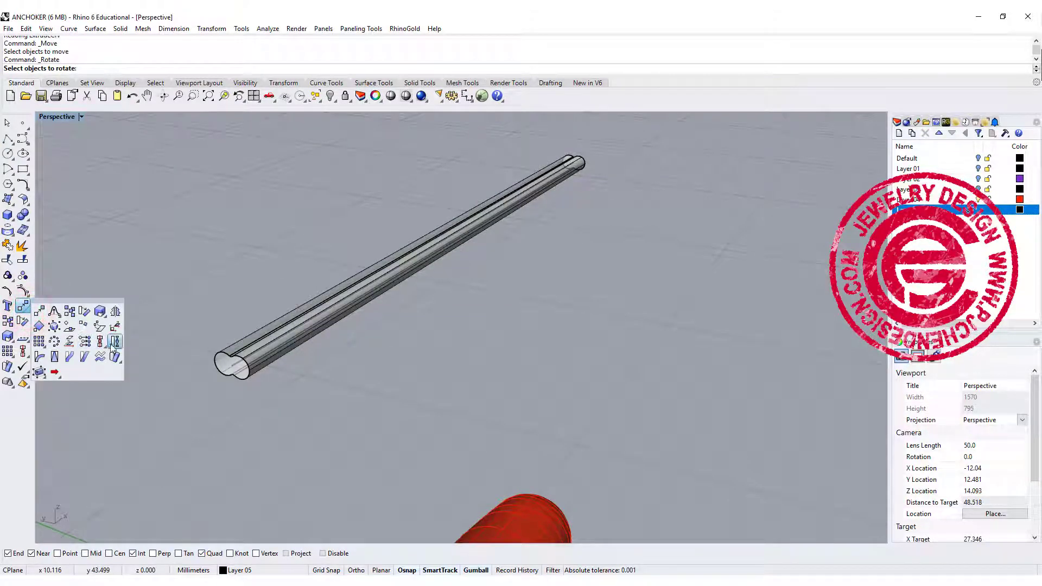
left_click(115, 341)
left_click(272, 363)
right_click(272, 363)
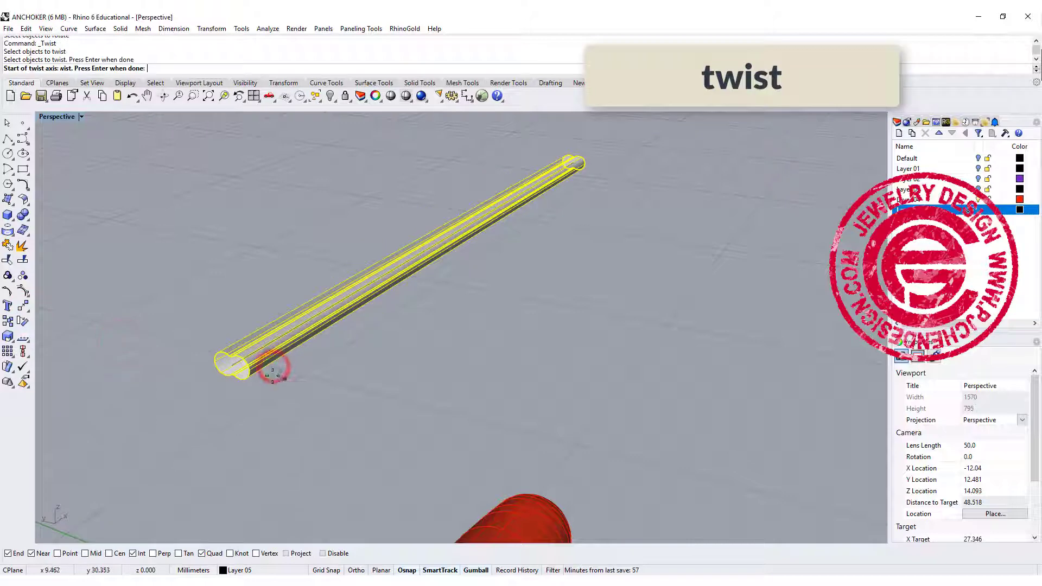
left_click(234, 365)
right_click_drag(707, 219, 621, 319)
scroll(689, 384, "up", 6)
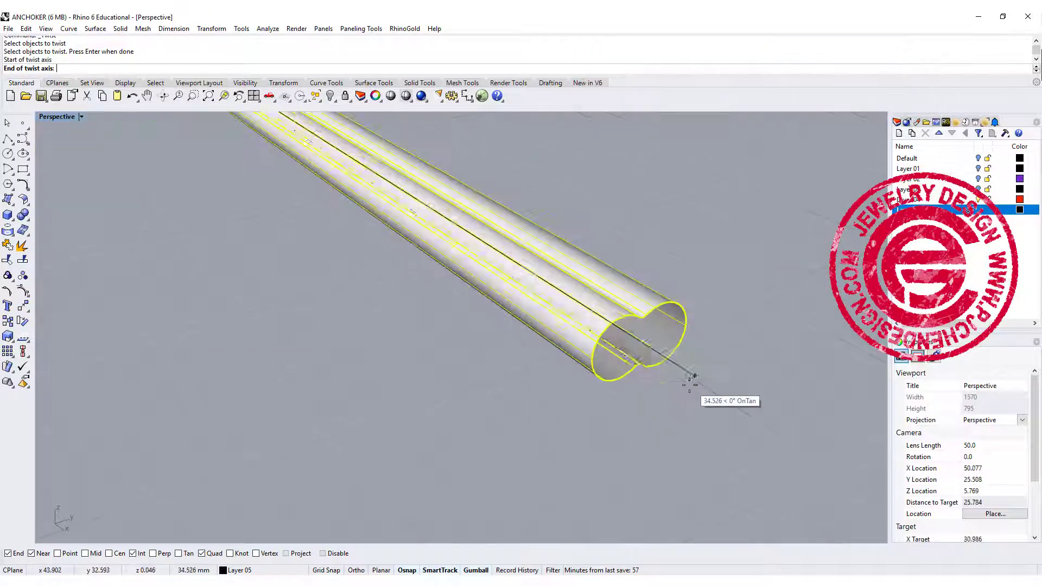
left_click(639, 340)
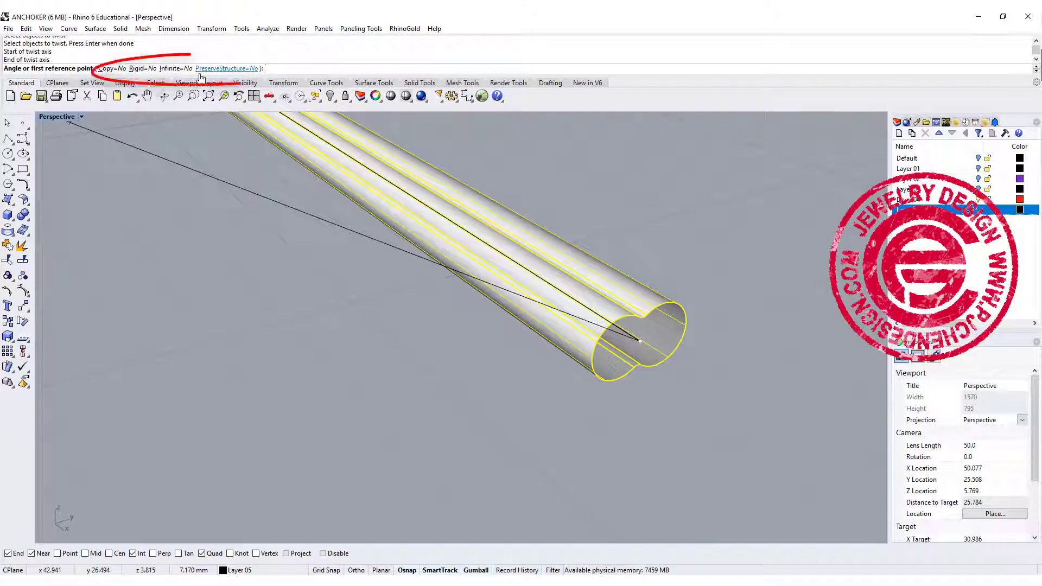
- Apply the twist with Infinite and PreserveStructure on, via two reference points in the Right view
left_click(173, 69)
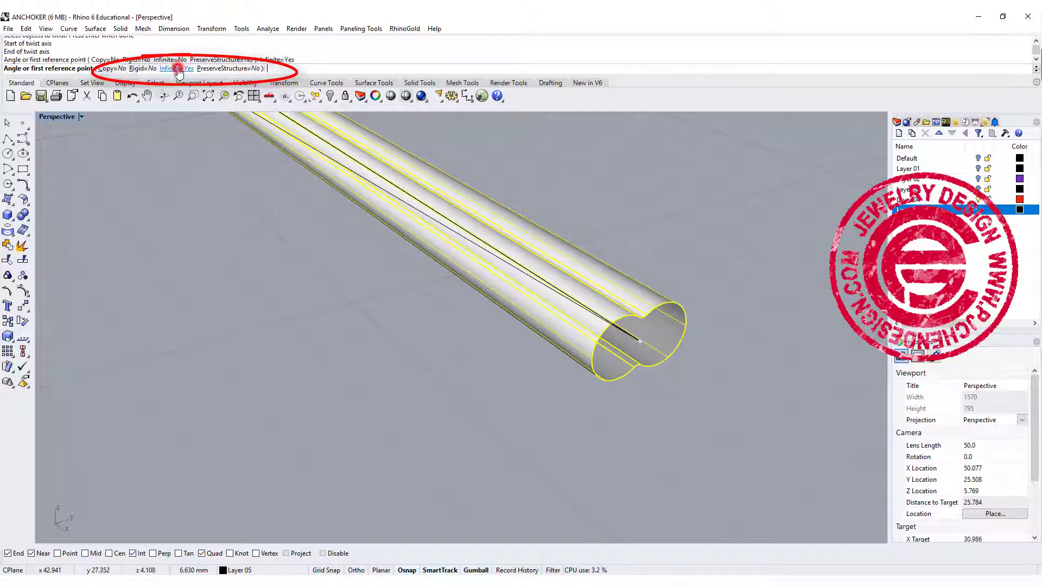
left_click(213, 69)
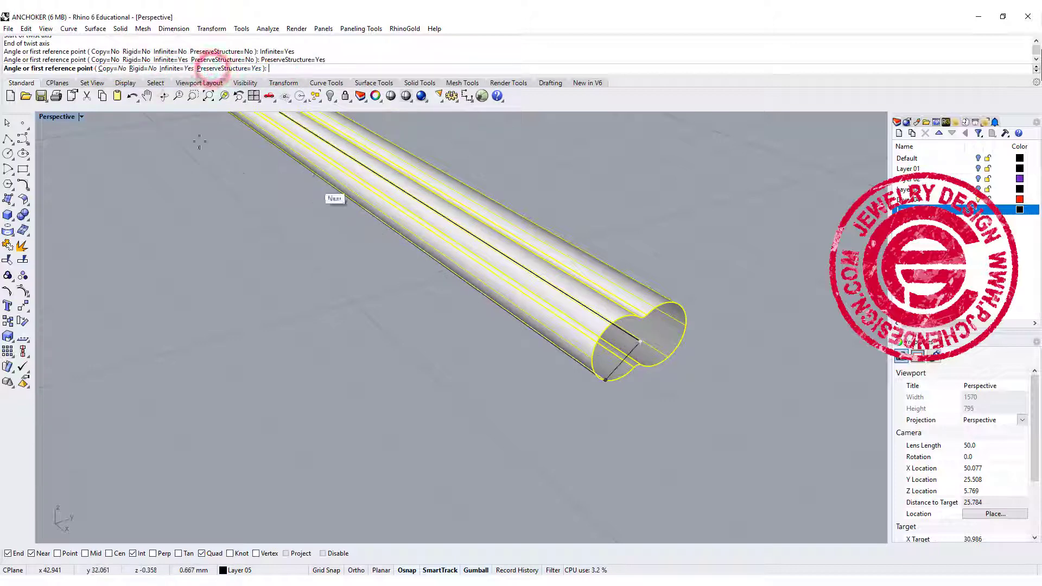
double_click(52, 117)
left_click(803, 428)
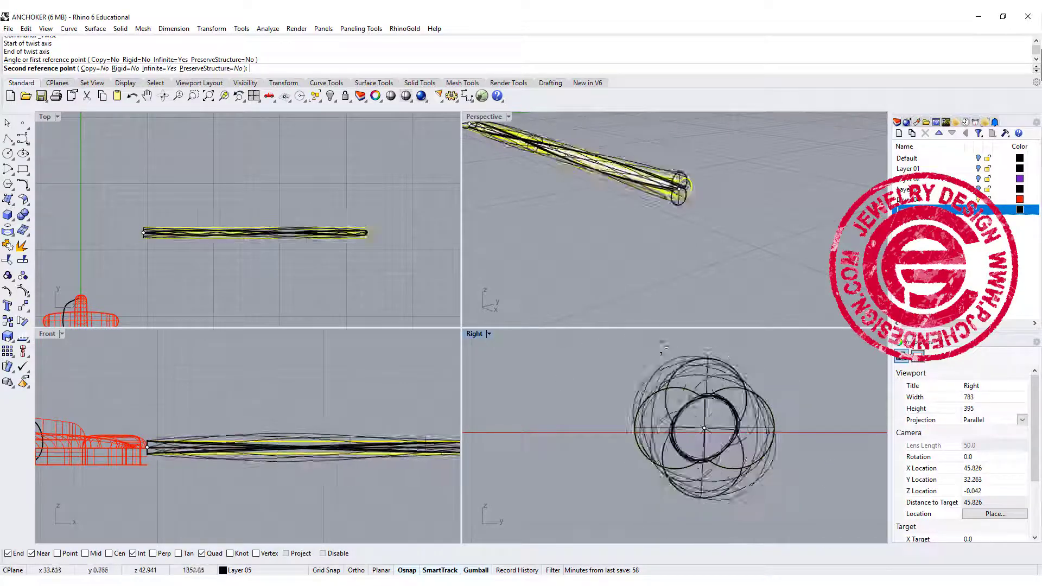
left_click(694, 523)
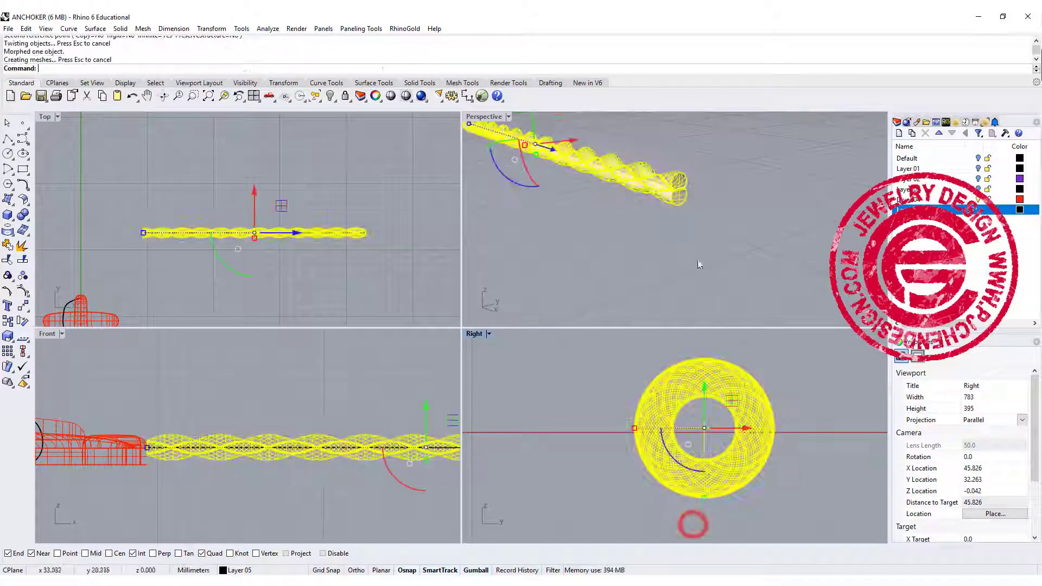
- Inspect the twisted rope in a maximized Perspective view and select it
left_click(689, 245)
scroll(658, 207, "down", 4)
right_click_drag(659, 206, 559, 217)
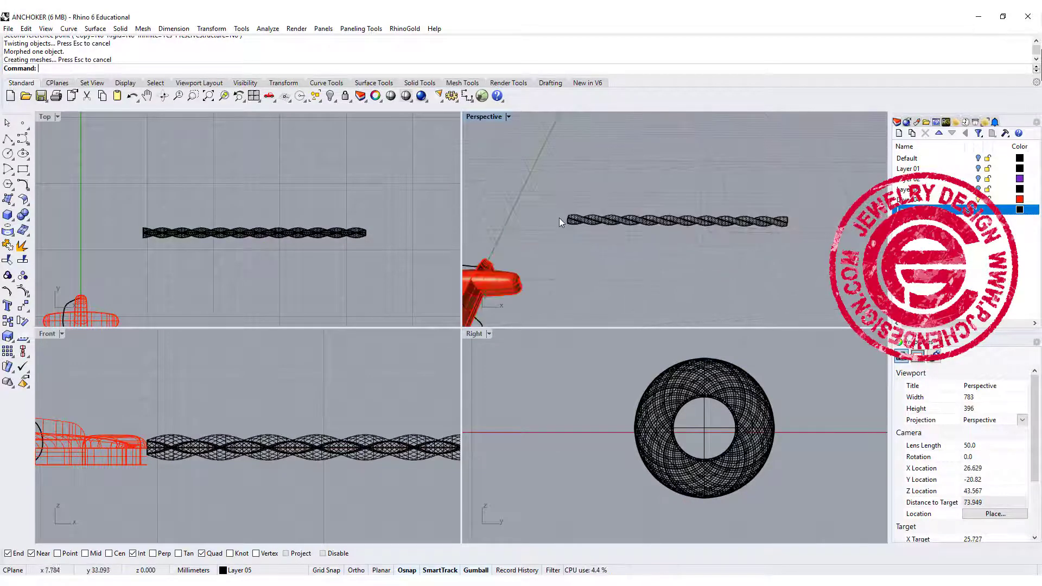
scroll(574, 221, "up", 3)
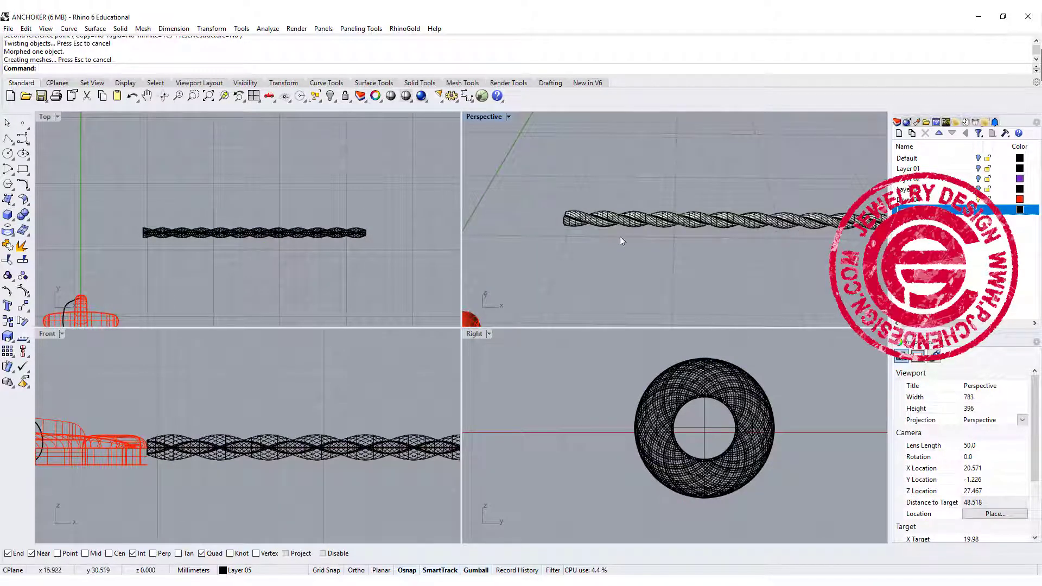
double_click(486, 118)
scroll(526, 240, "down", 6)
right_click_drag(532, 284, 536, 260, "shift")
left_click(499, 235)
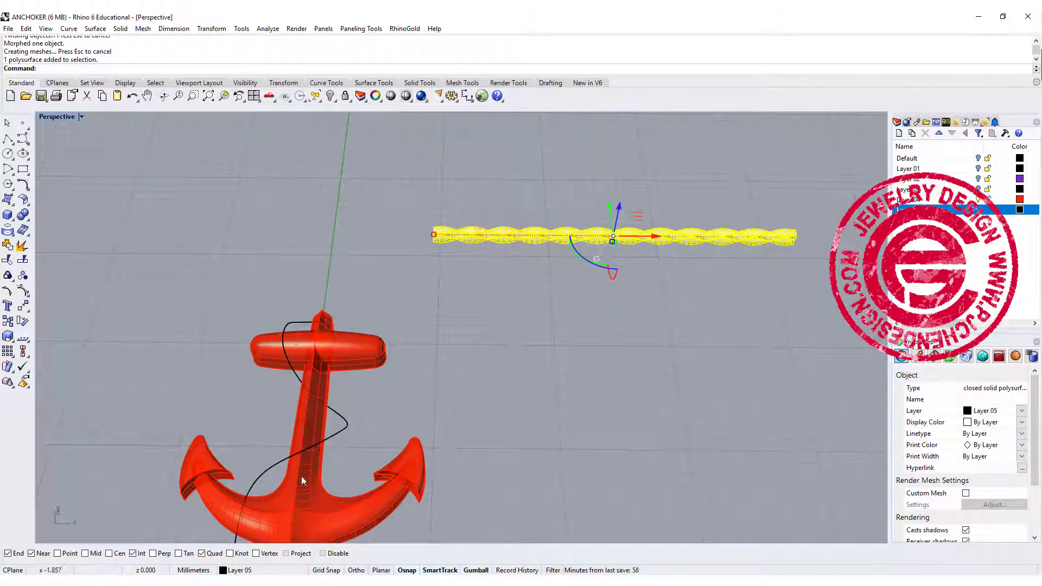
- Flow a copy of the twisted rope from its base line onto the anchor's wrapping curve's upper end
right_click_drag(363, 422, 463, 323)
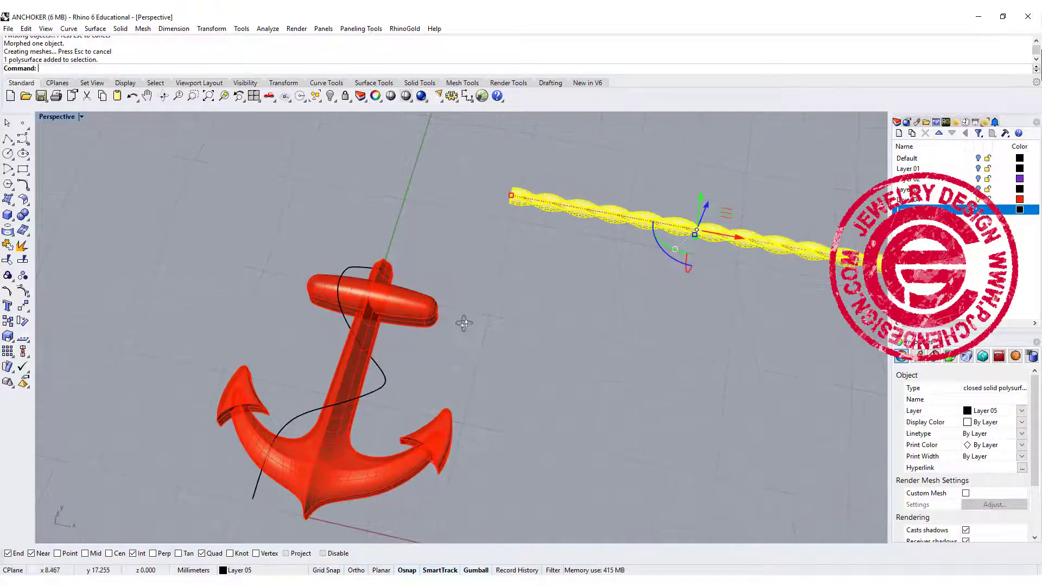
left_click(320, 153)
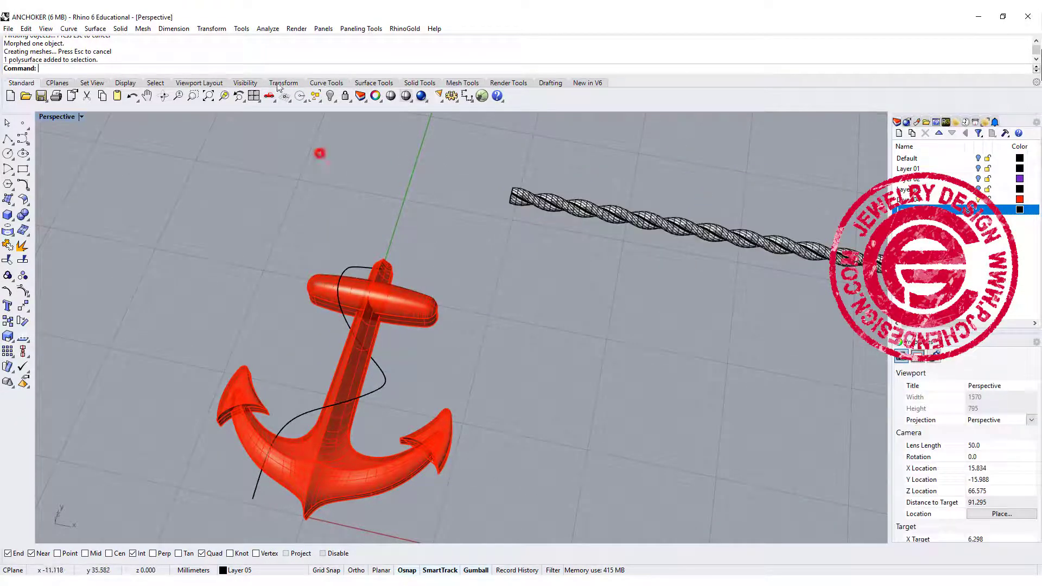
left_click(216, 30)
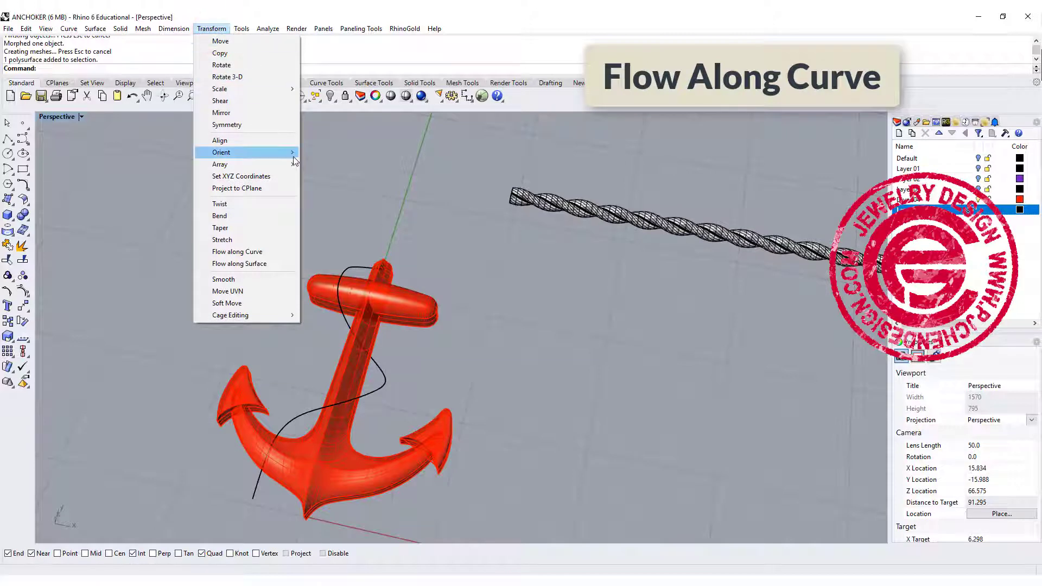
left_click(274, 251)
left_click(513, 206)
key("Return")
left_click(517, 201)
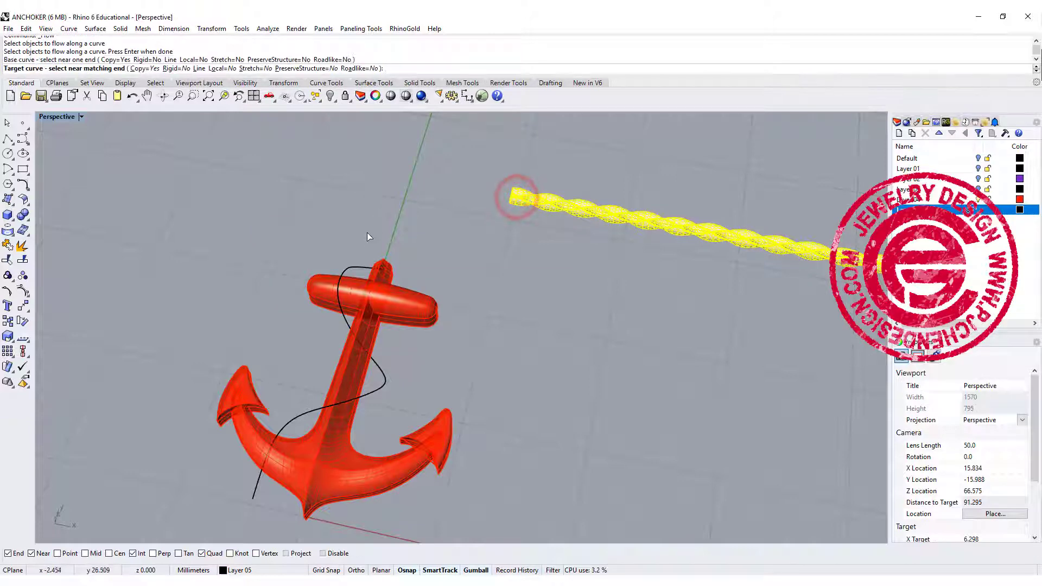
left_click(368, 273)
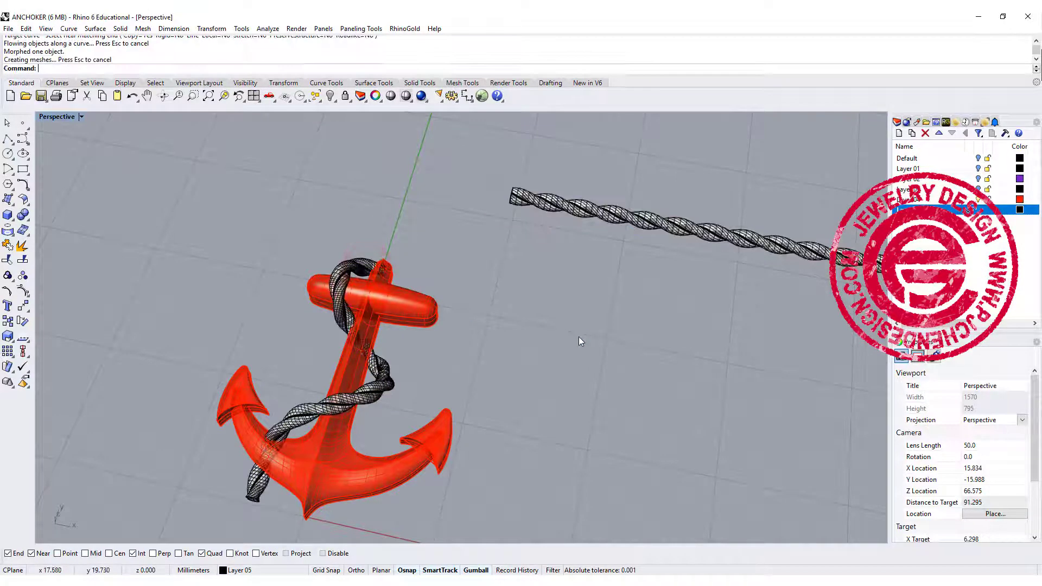
right_click_drag(508, 309, 337, 286)
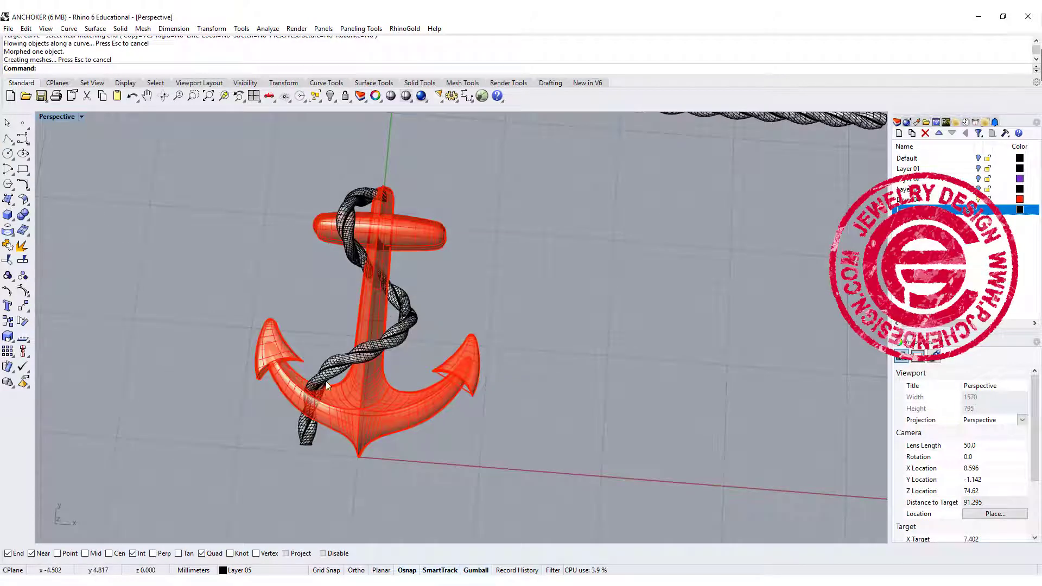
mouse_move(501, 322)
right_mouse_down()
mouse_move(507, 293)
mouse_move(503, 312)
right_mouse_up()
right_click_drag(491, 423, 383, 371)
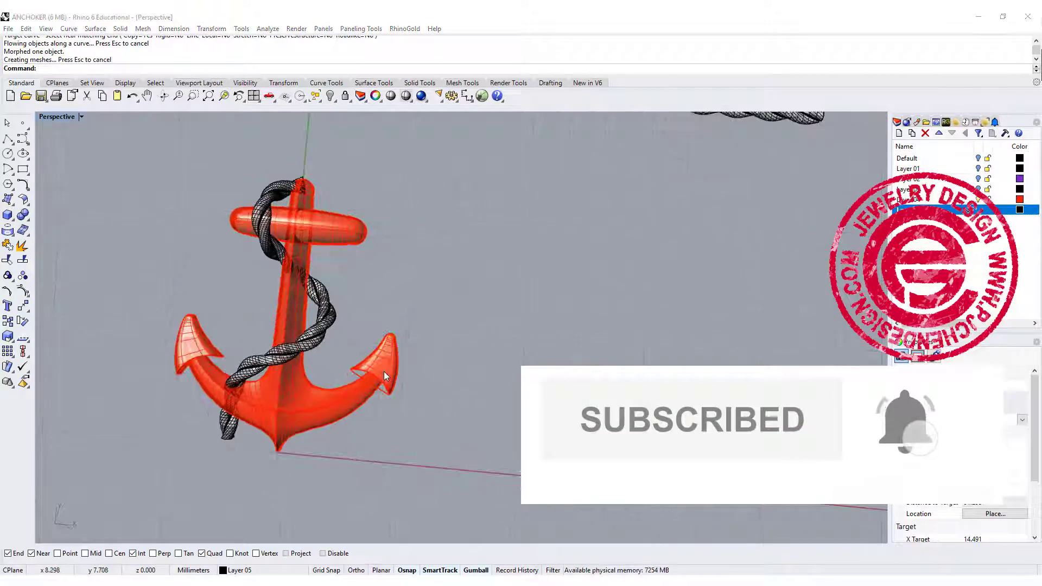
mouse_move(454, 411)
right_mouse_down()
mouse_move(446, 432)
mouse_move(453, 397)
mouse_move(458, 420)
mouse_move(477, 395)
mouse_move(455, 400)
right_mouse_up()
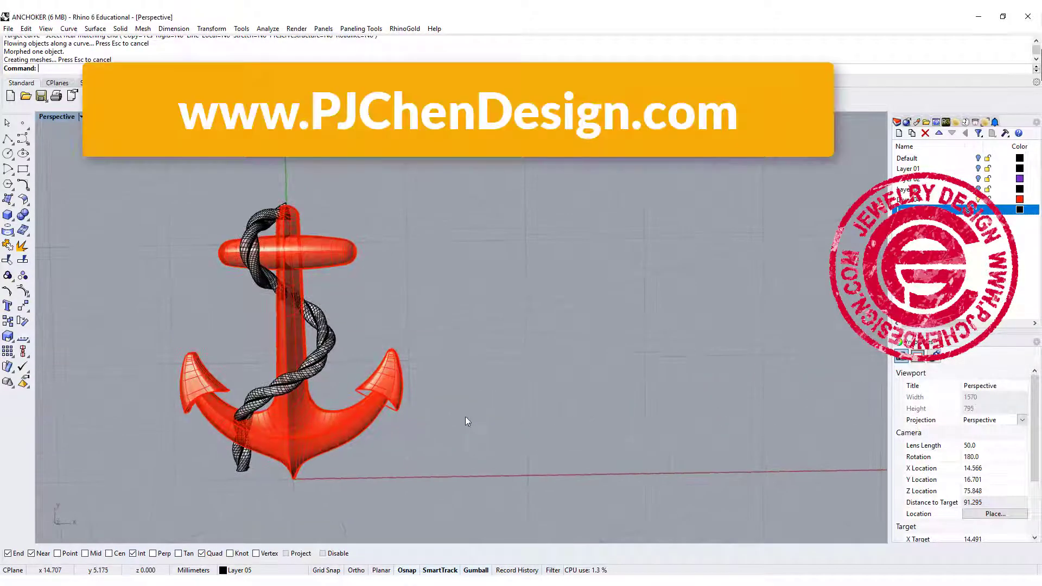